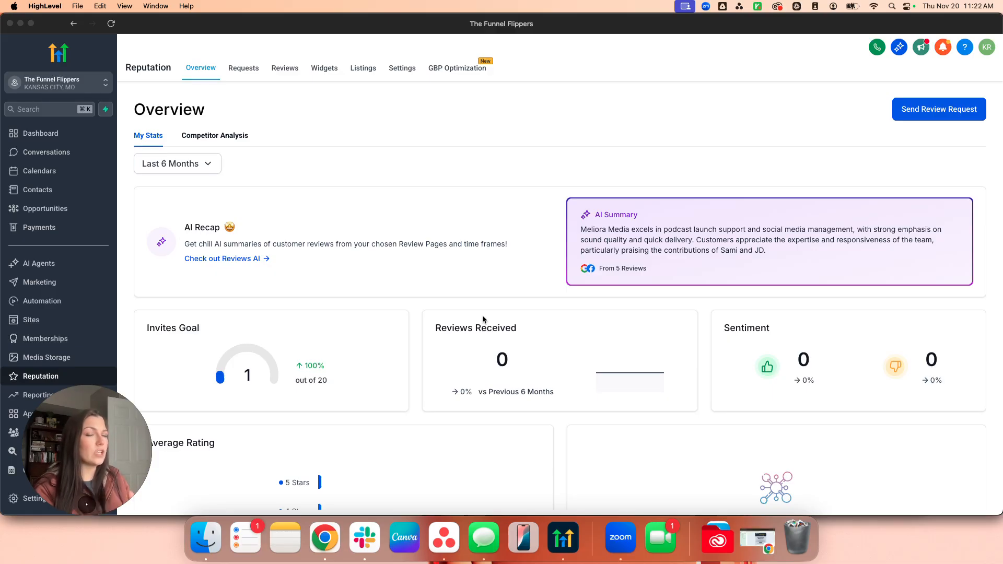
left_click(183, 162)
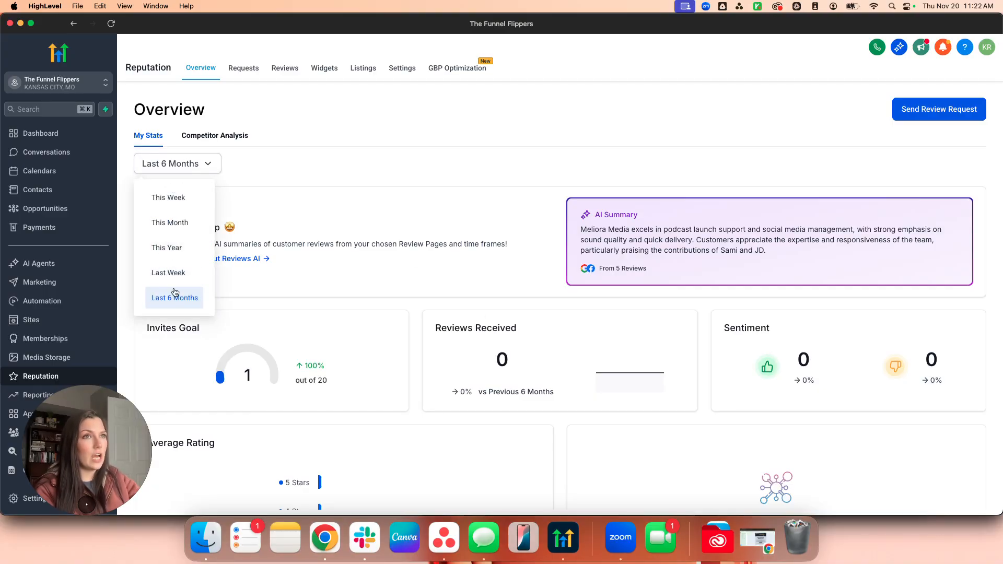
left_click(468, 177)
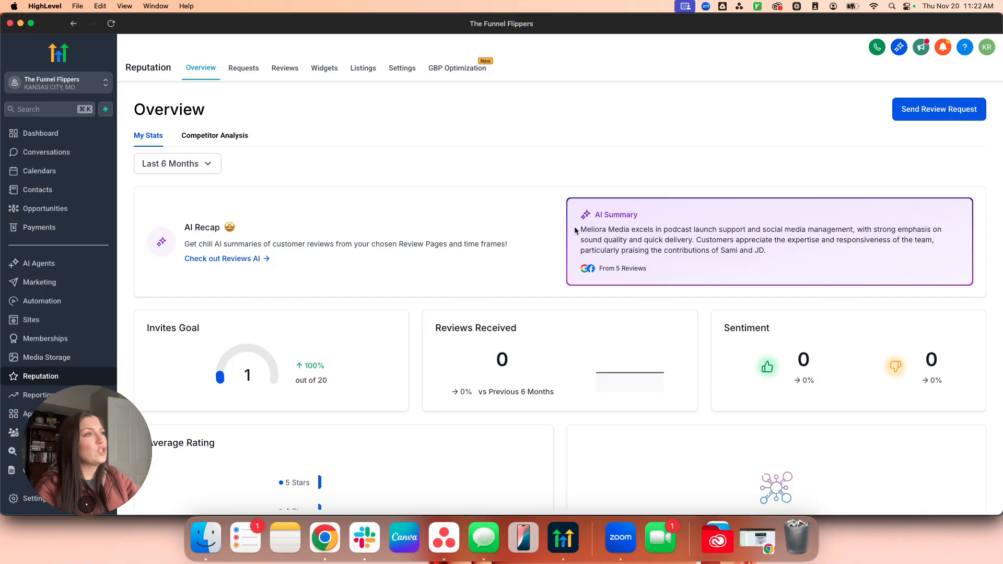
left_click_drag(599, 230, 788, 267)
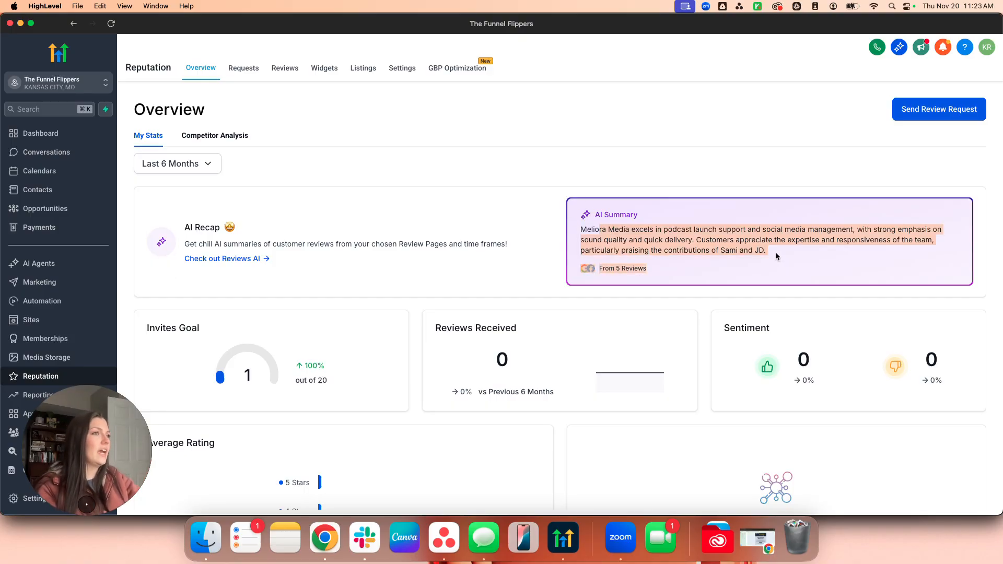
left_click(776, 252)
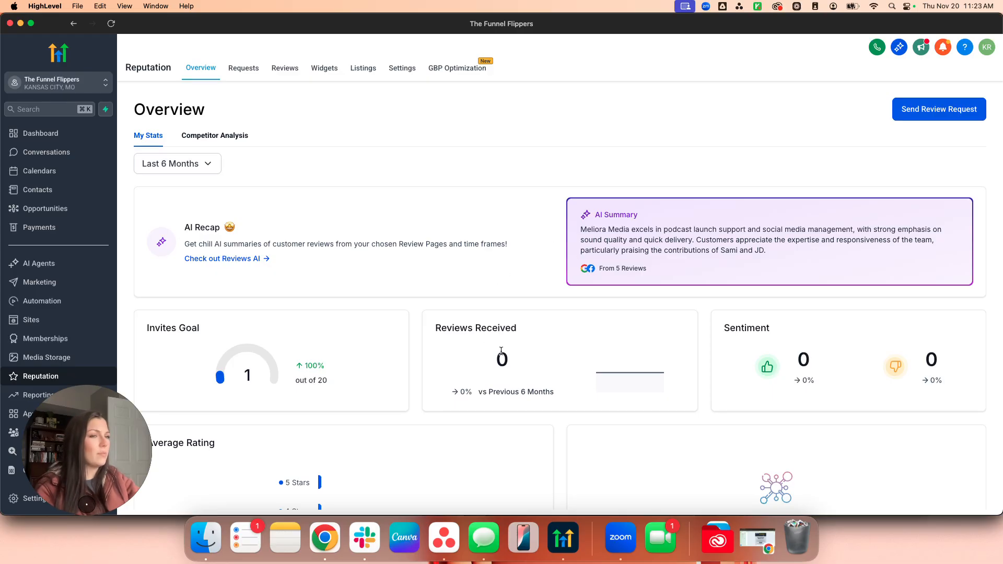
scroll(502, 351, "down", 3)
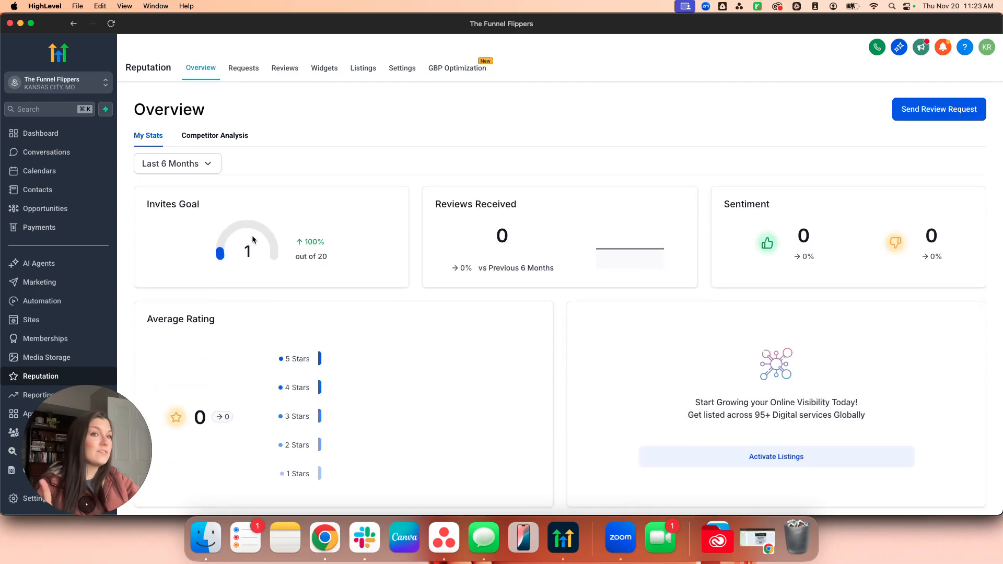
left_click_drag(436, 208, 574, 209)
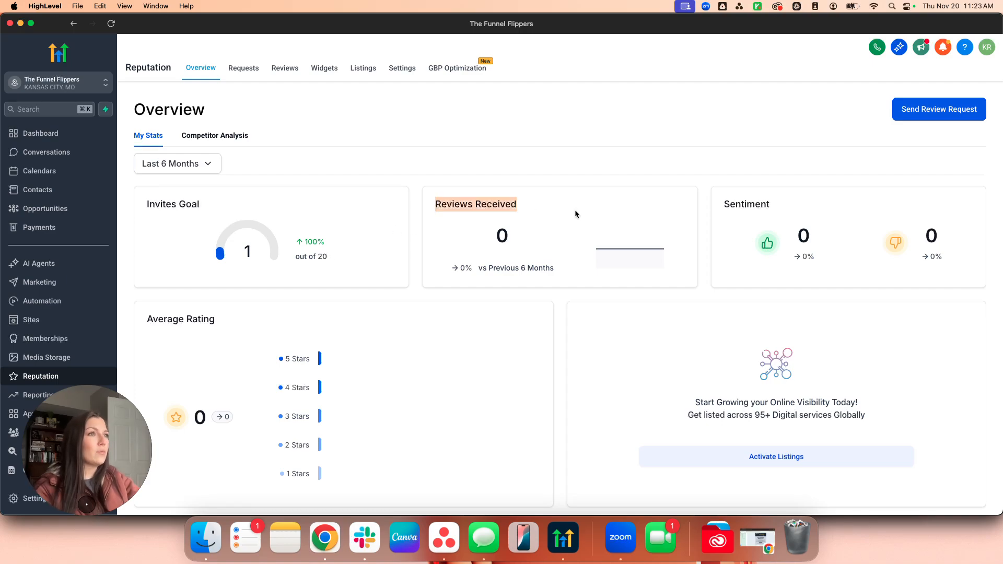
left_click(527, 277)
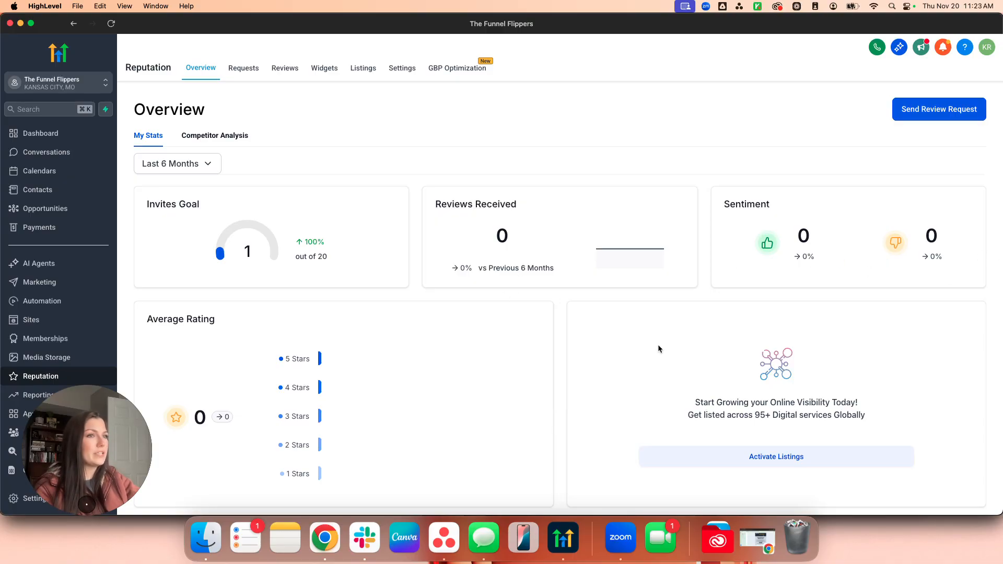
scroll(520, 344, "down", 3)
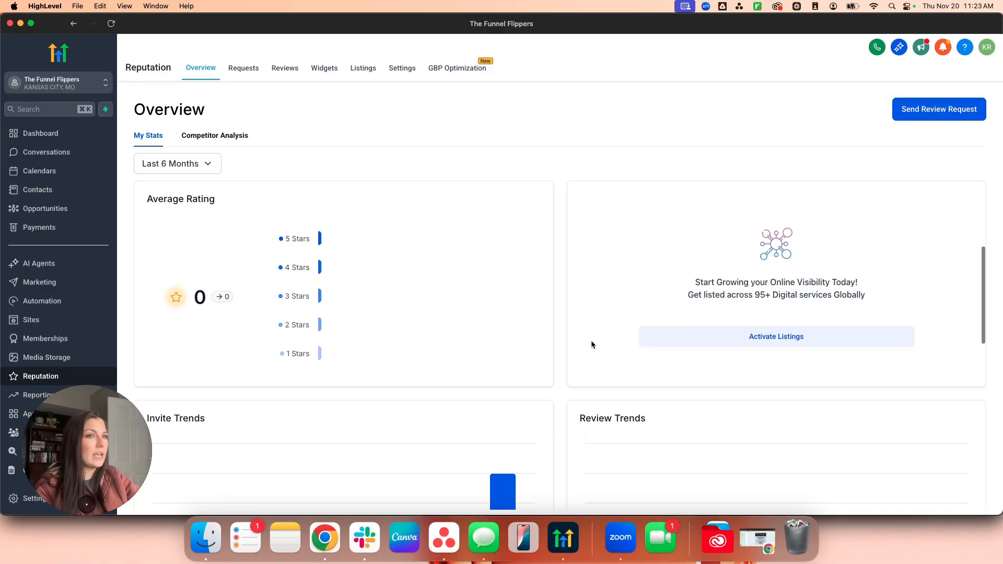
scroll(590, 340, "down", 5)
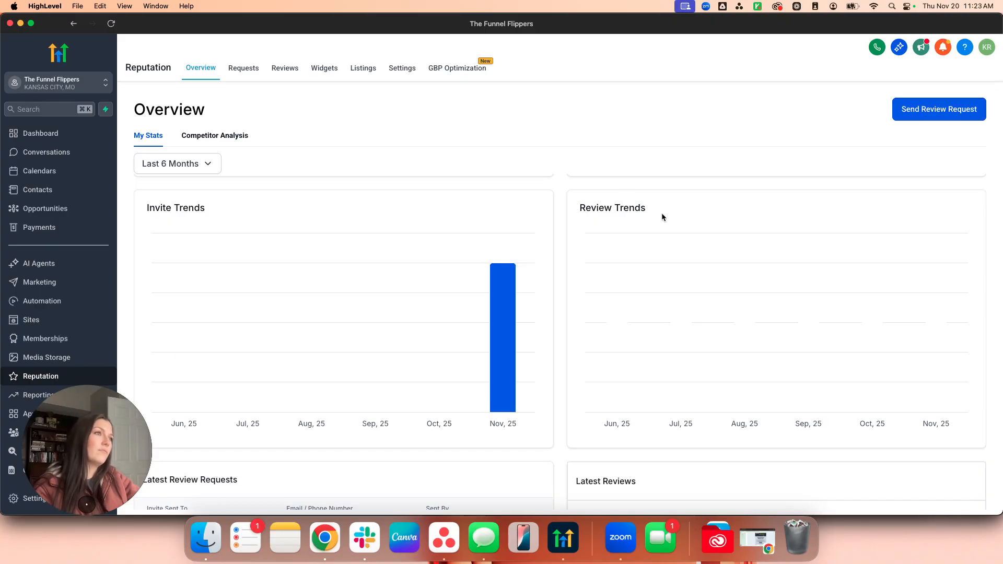
scroll(691, 209, "down", 3)
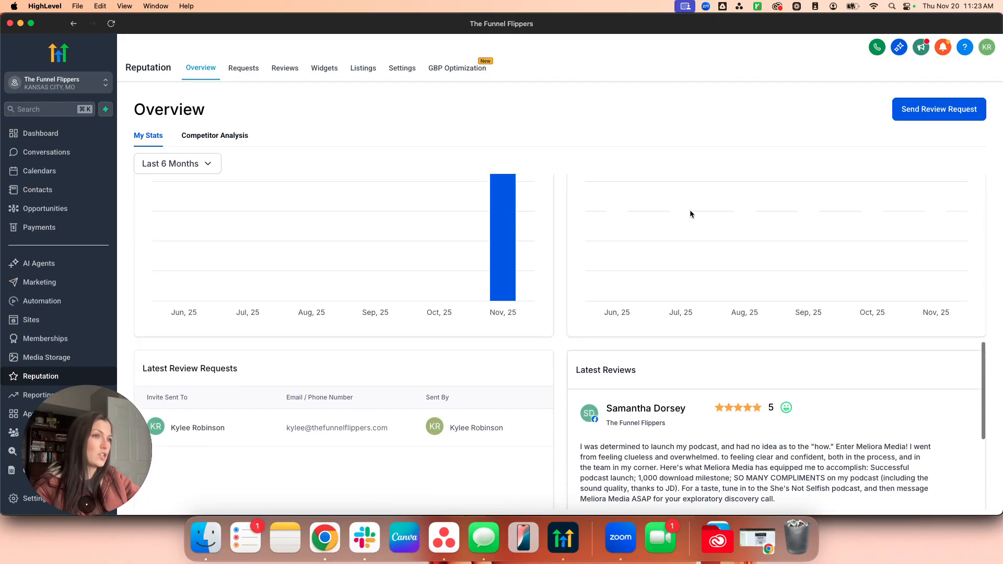
scroll(690, 211, "down", 3)
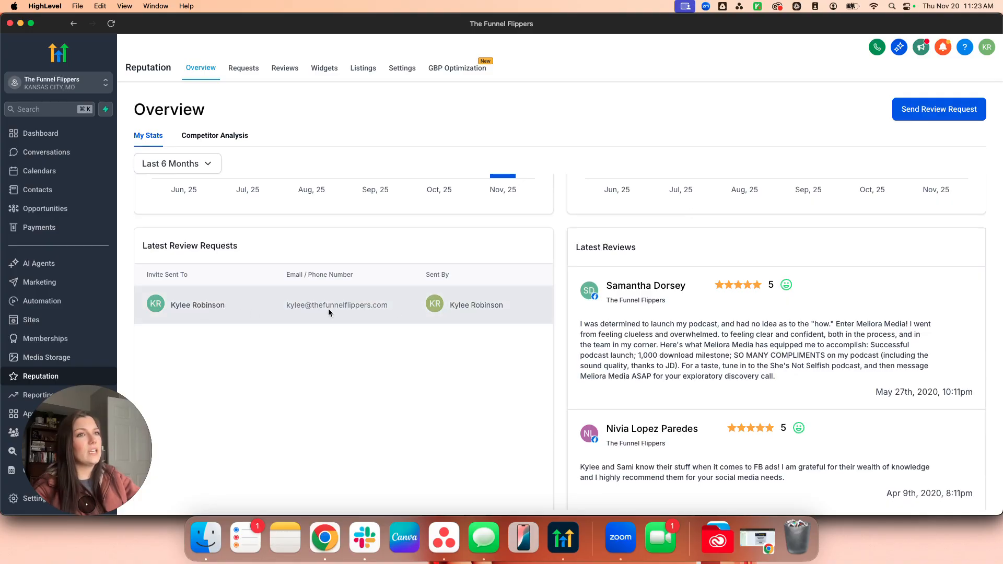
scroll(782, 342, "down", 10)
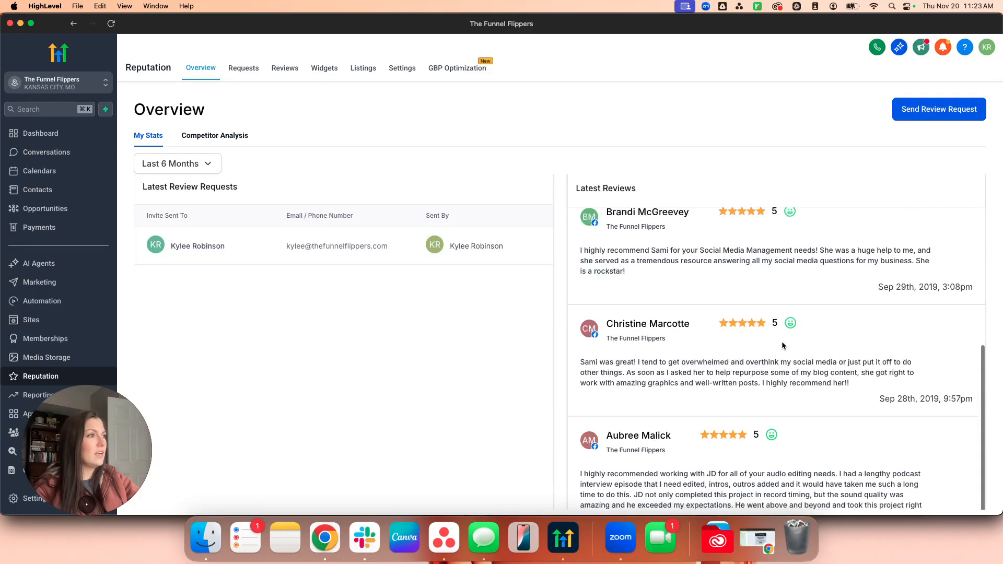
scroll(782, 342, "up", 15)
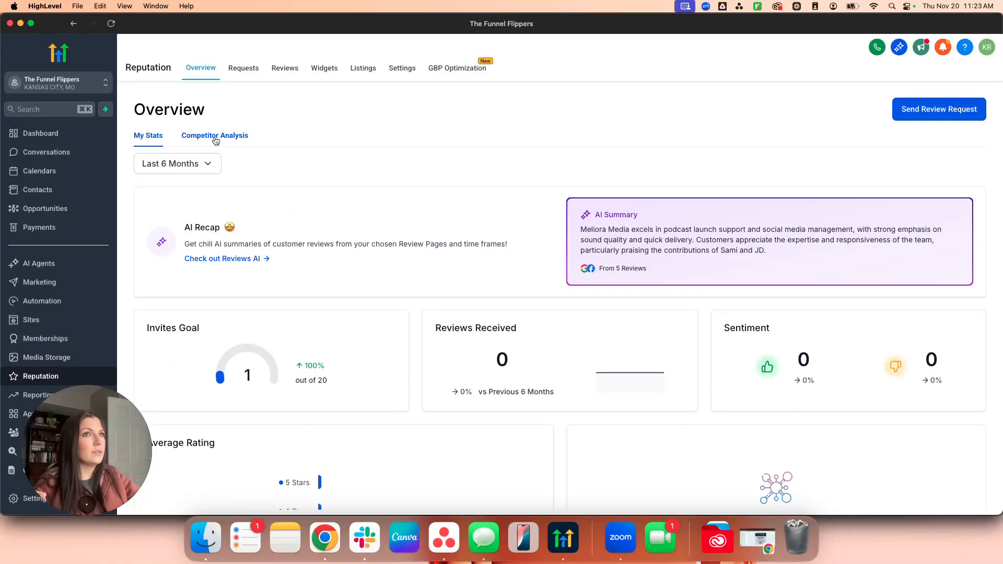
On Competitor Analysis, pick Tartine Bakery on the map and add it as a competitor.
left_click(238, 138)
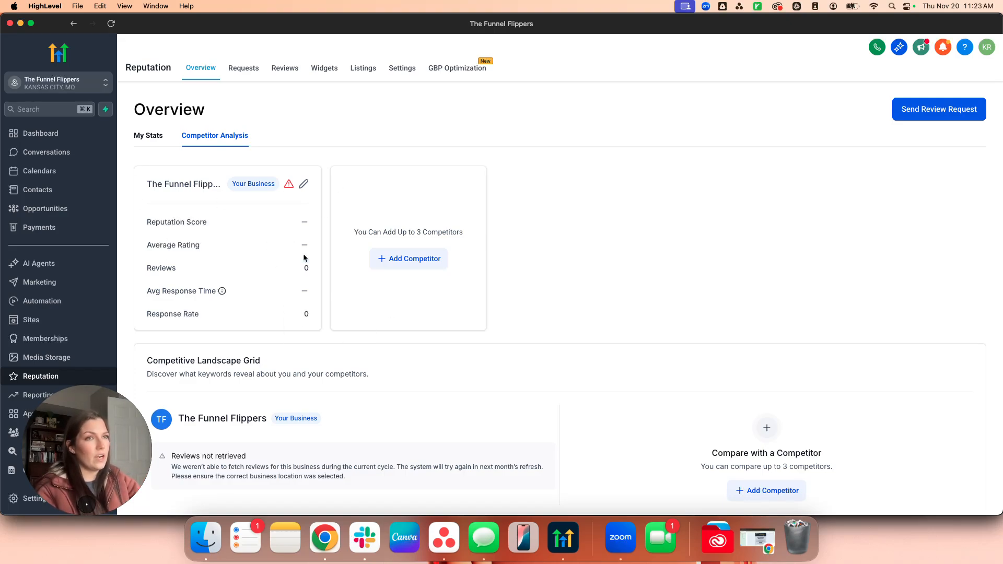
left_click(408, 259)
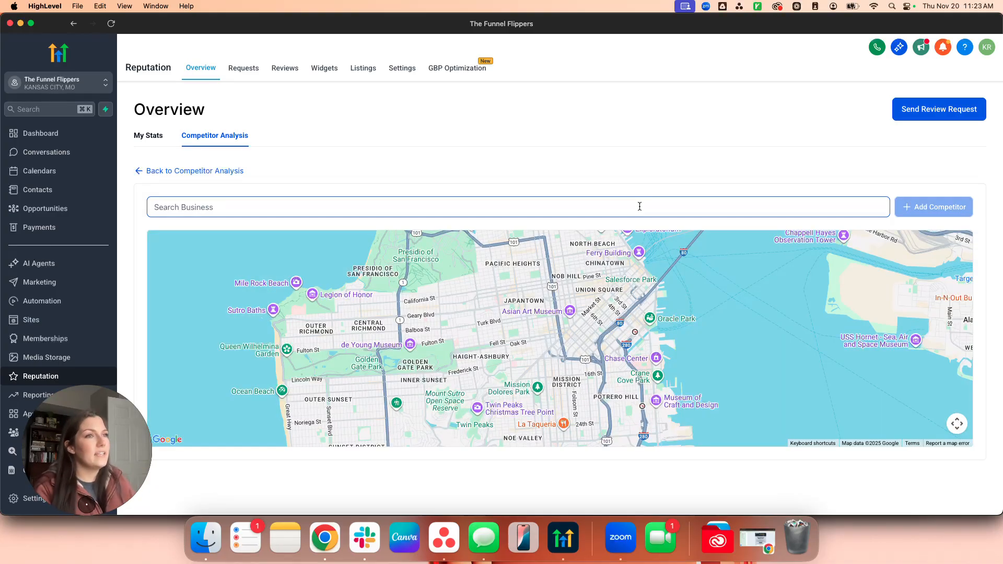
scroll(595, 271, "down", 2)
scroll(579, 297, "up", 2)
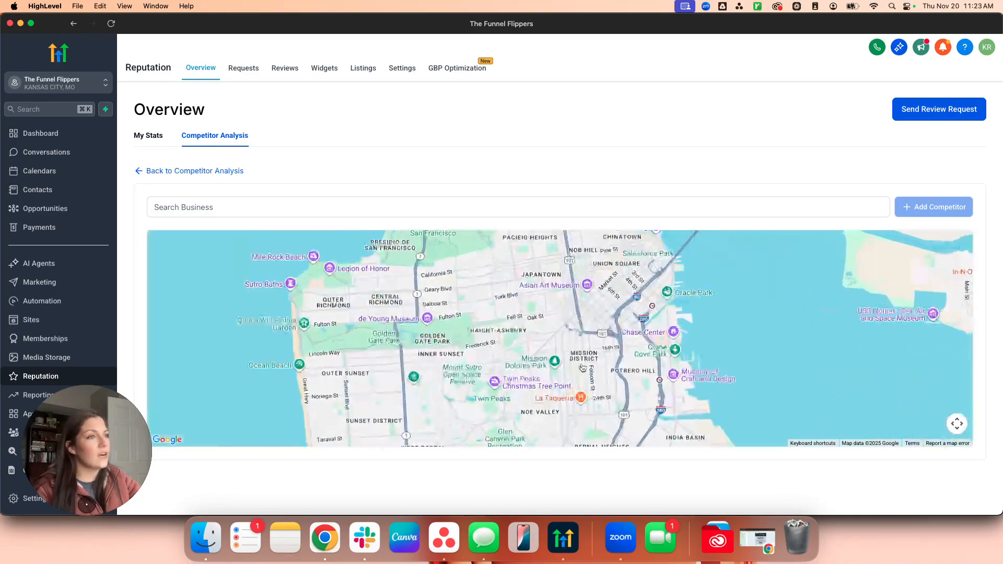
left_click(494, 383)
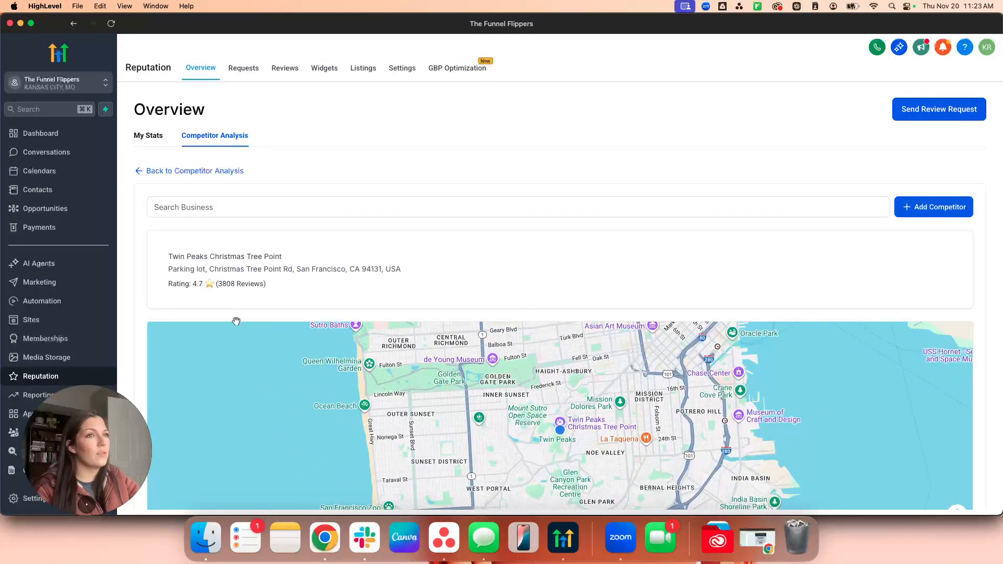
scroll(542, 387, "up", 2)
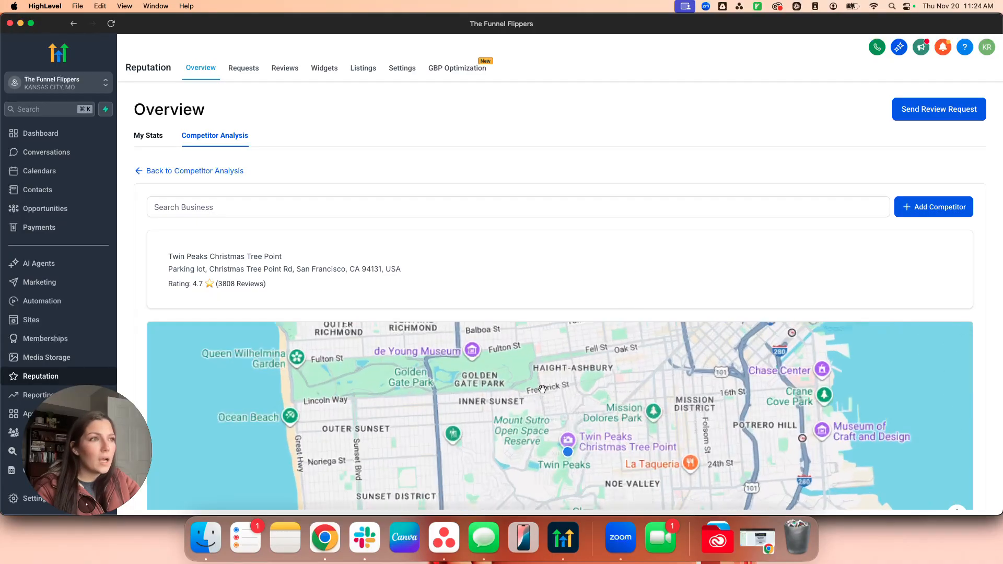
scroll(542, 386, "up", 2)
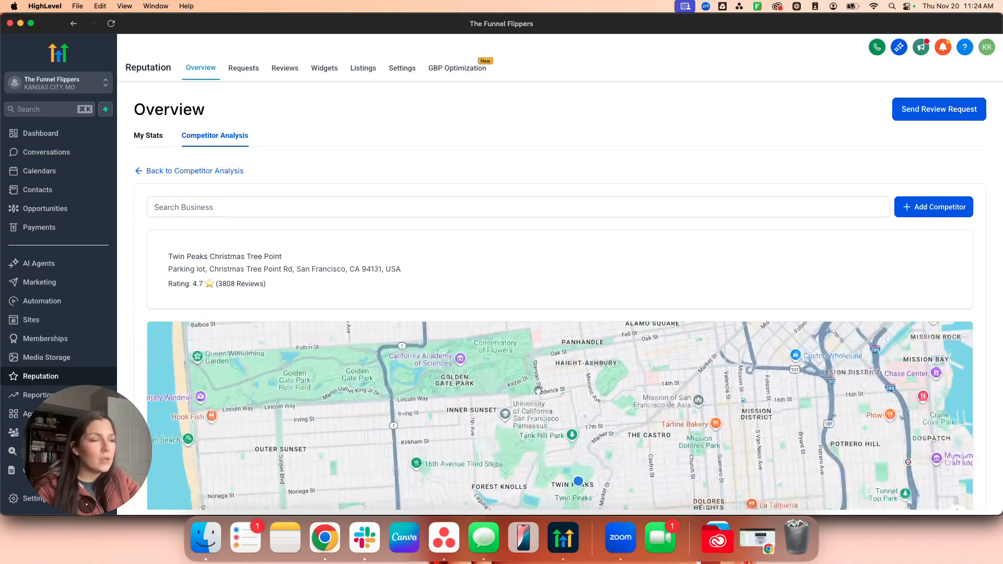
left_click(716, 424)
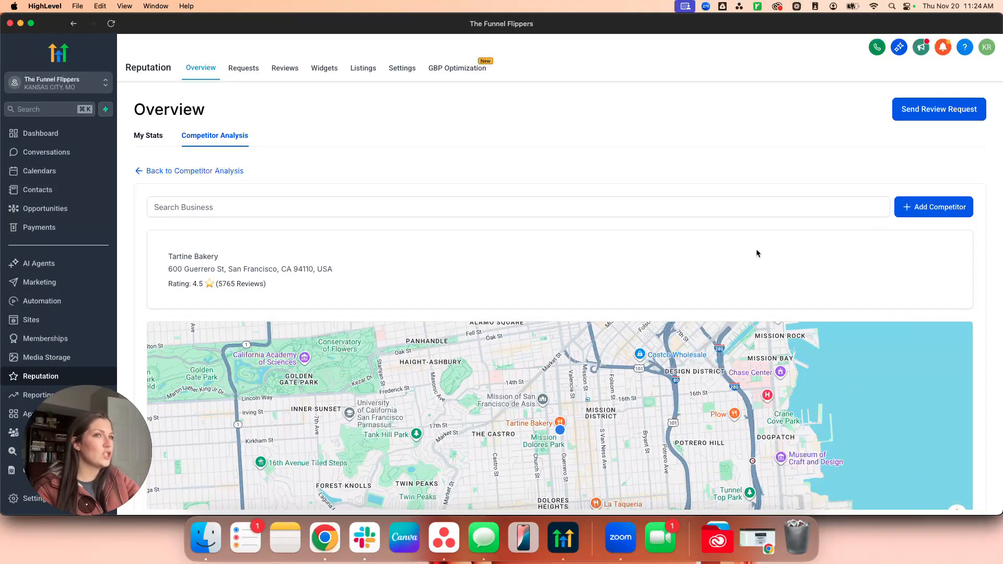
left_click(925, 207)
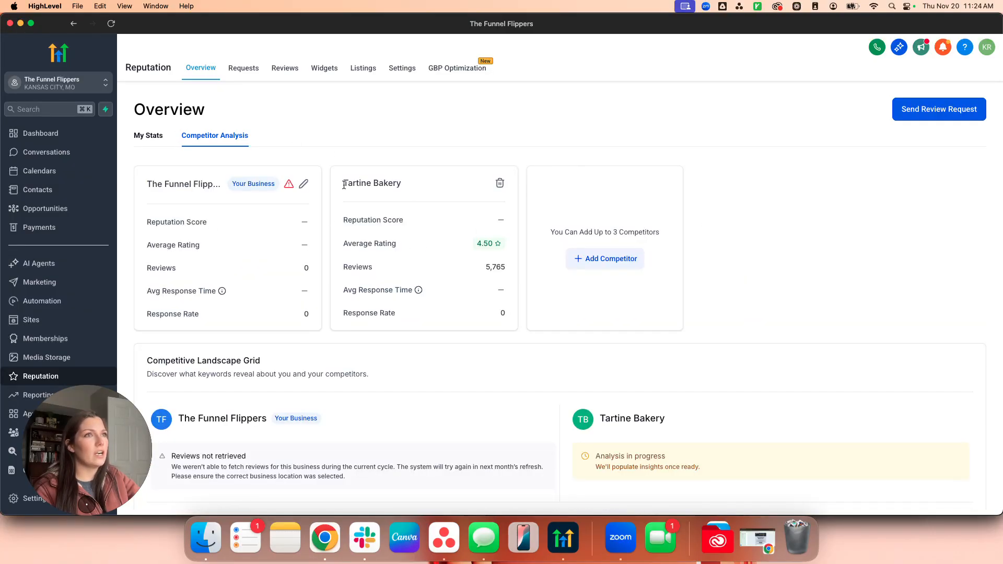
Review Tartine Bakery's 4.50 rating and 5,765 reviews in the competitor comparison.
left_click_drag(341, 182, 470, 316)
left_click(422, 296)
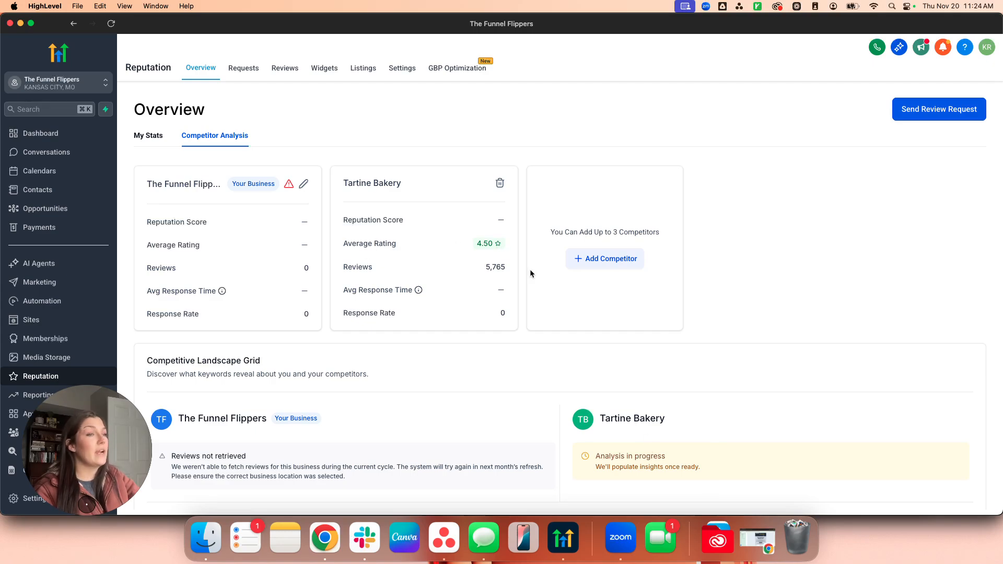
scroll(530, 268, "down", 2)
scroll(502, 371, "down", 7)
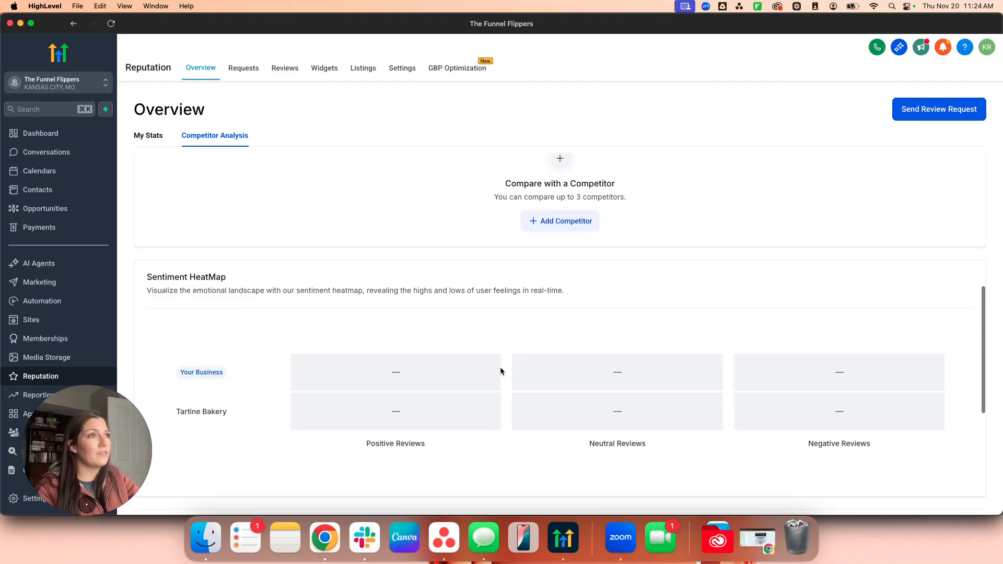
scroll(499, 367, "up", 5)
scroll(703, 318, "down", 5)
scroll(699, 324, "down", 6)
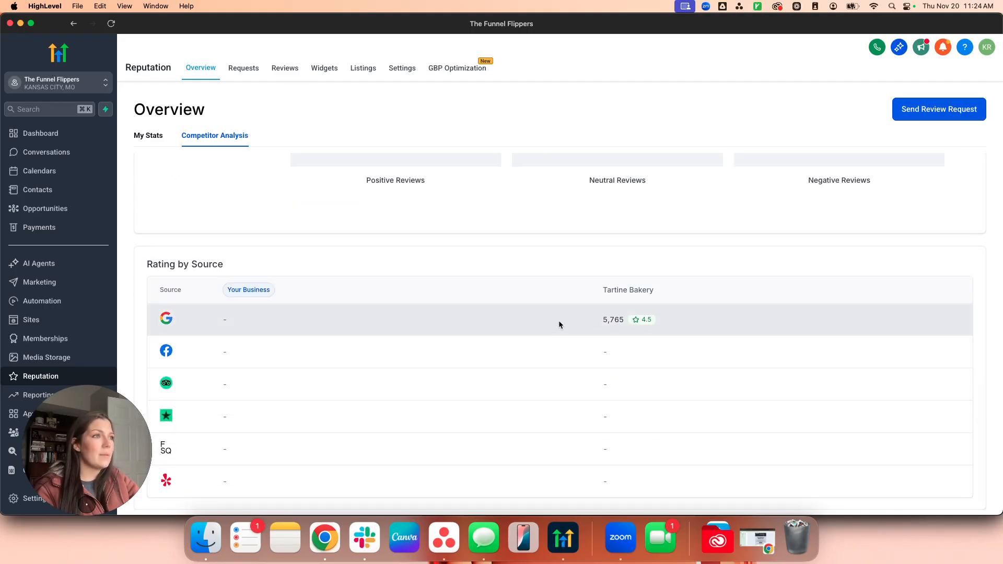
scroll(550, 312, "up", 12)
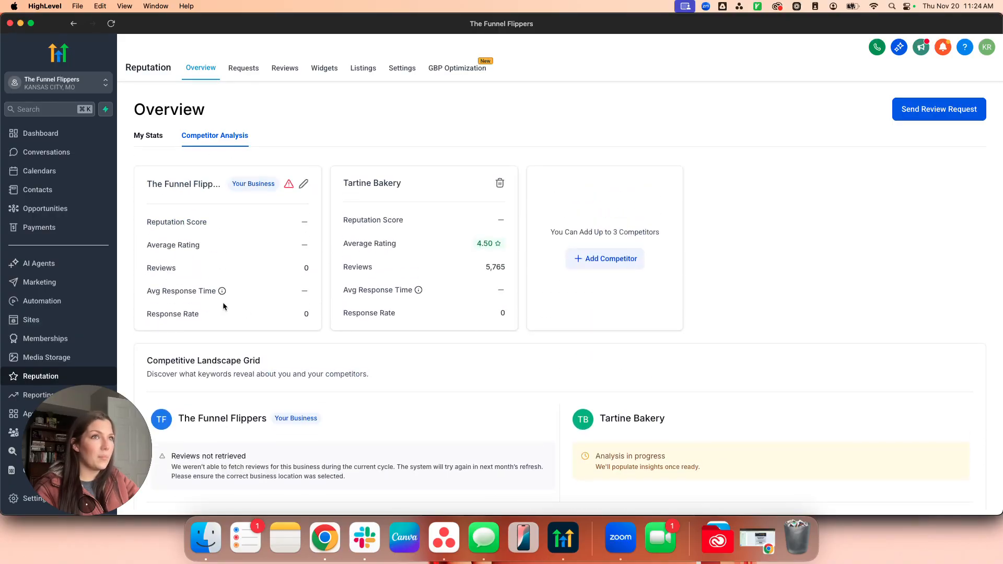
Add Tank Hill Park from the map as a second competitor.
left_click(602, 258)
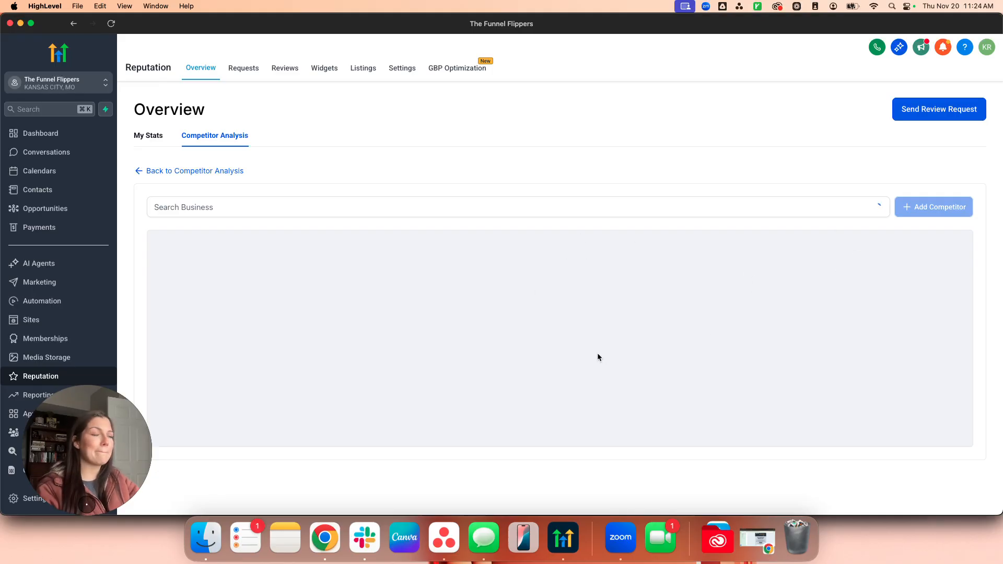
scroll(564, 346, "up", 10)
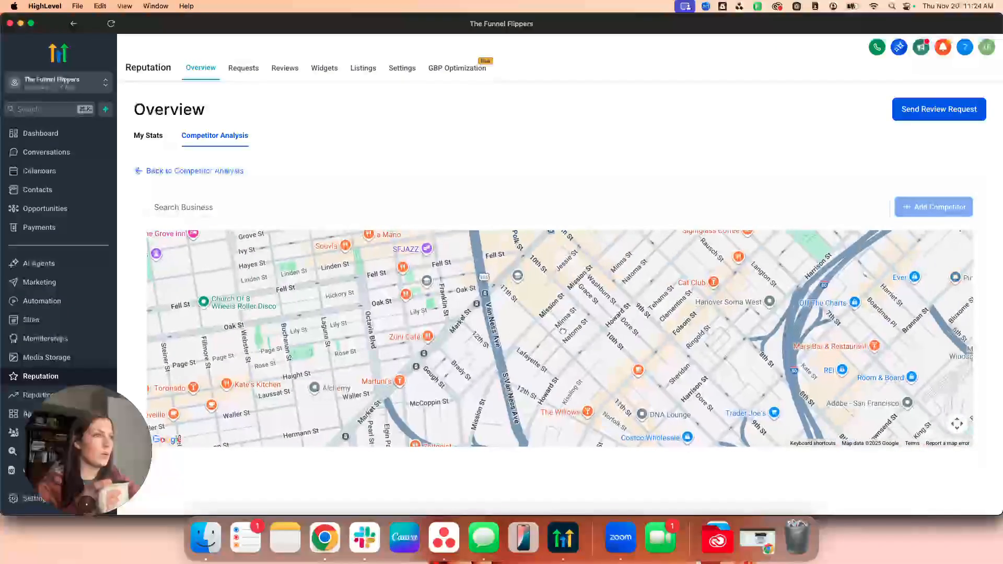
left_click_drag(689, 409, 681, 355)
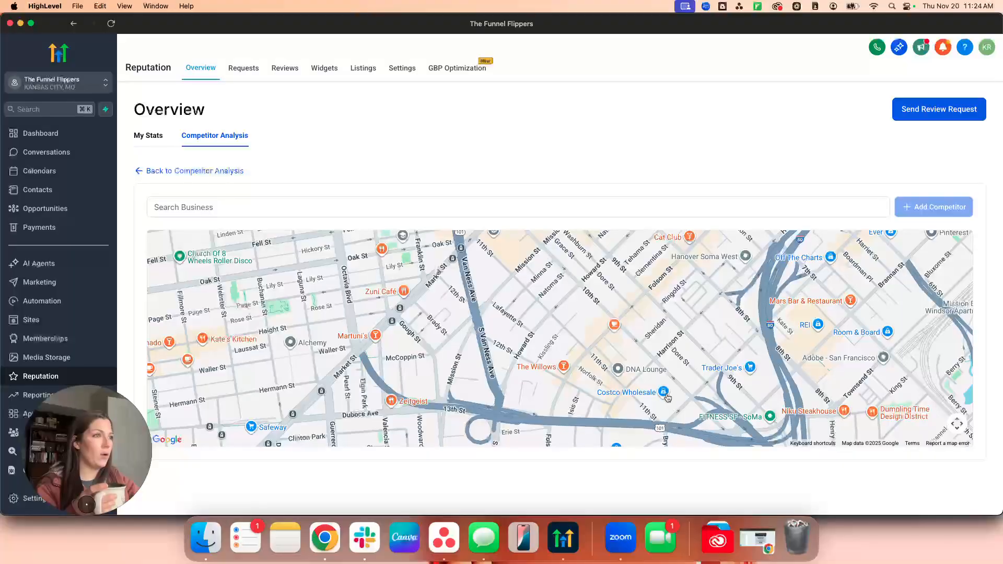
left_click(652, 393)
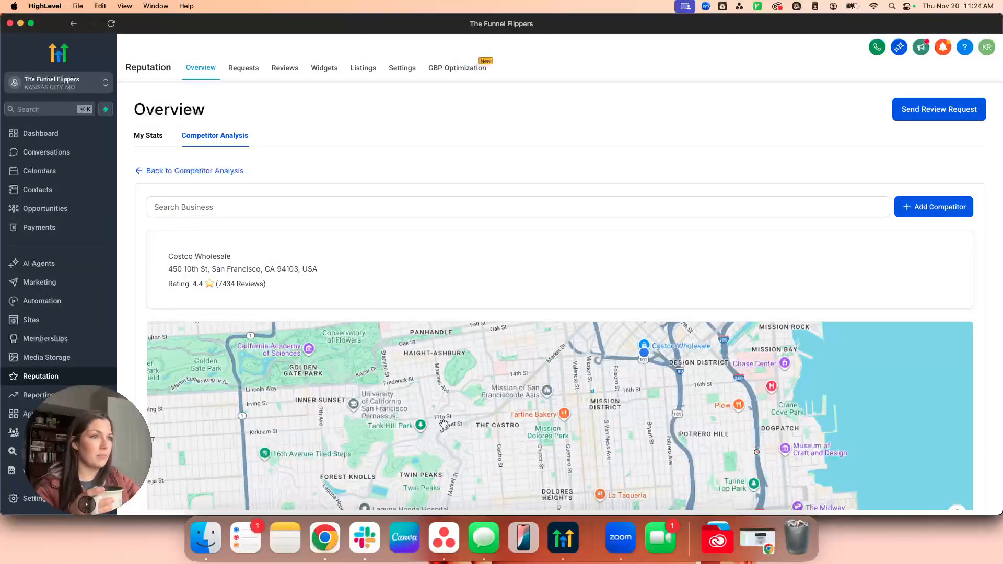
left_click(422, 427)
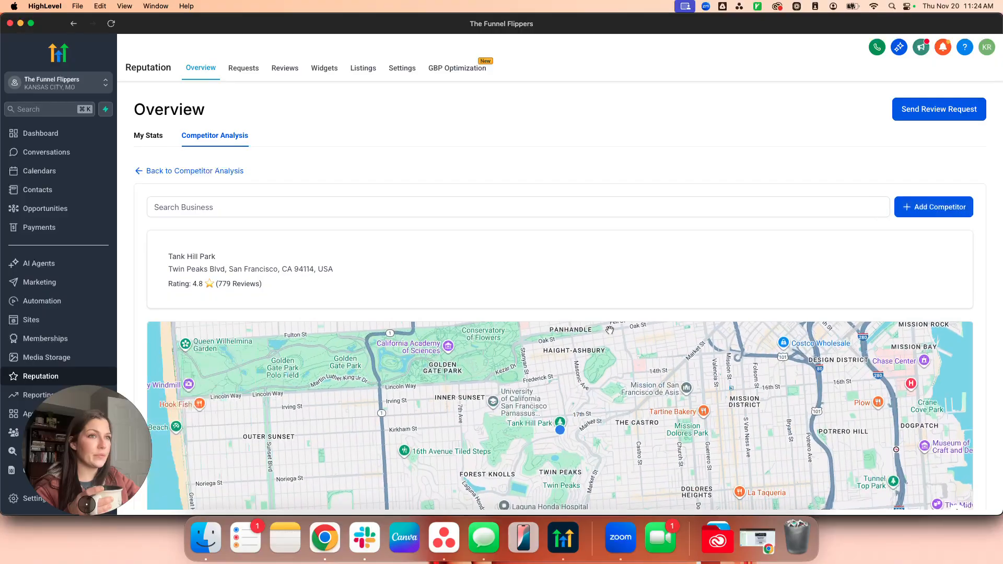
left_click(915, 215)
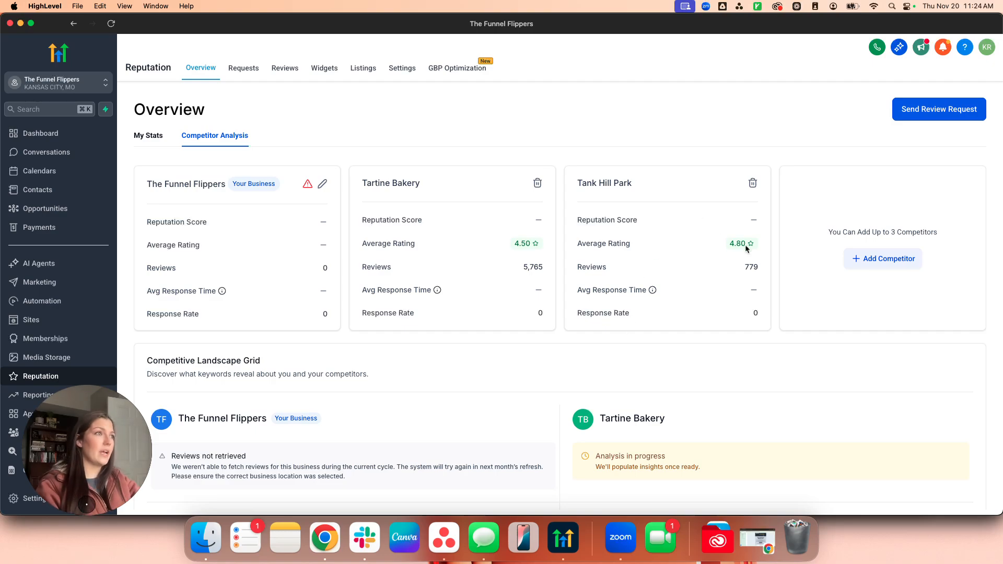
Scroll down to Rating by Source and back up to the competitor cards.
scroll(678, 368, "down", 6)
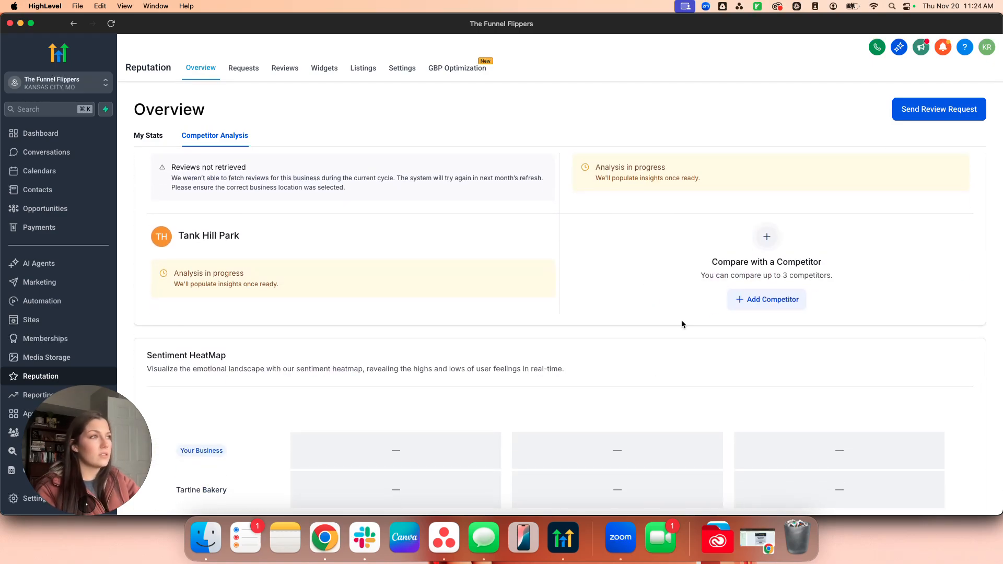
scroll(681, 319, "down", 7)
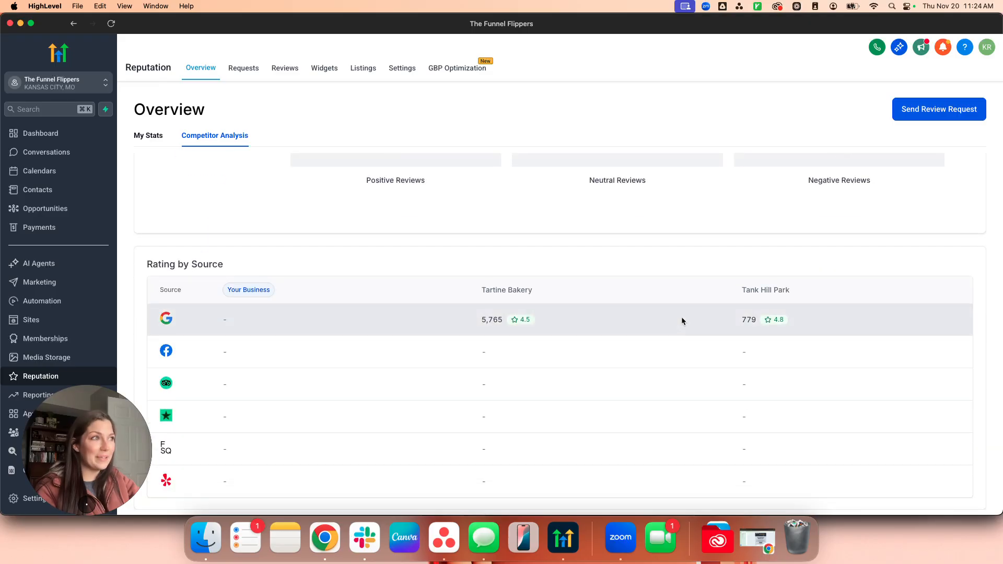
scroll(371, 307, "up", 10)
scroll(368, 307, "up", 3)
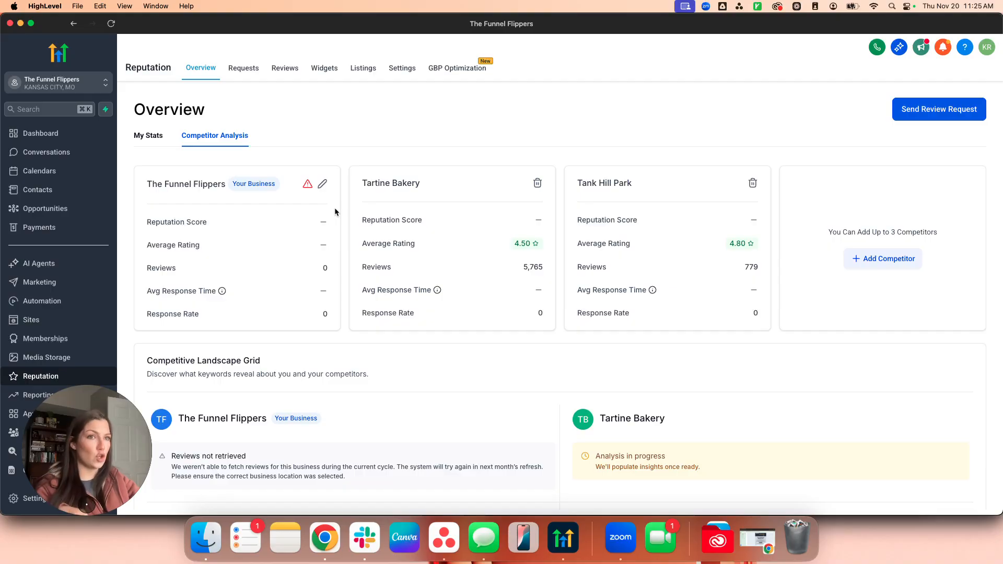
Look over the sent review requests, then go to the Reputation Settings tab.
left_click(238, 81)
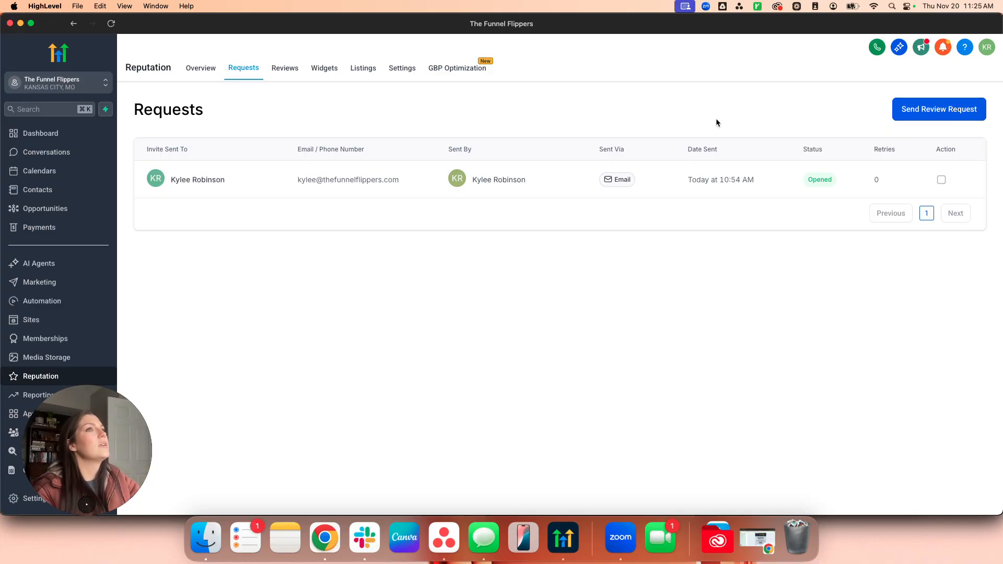
left_click(418, 77)
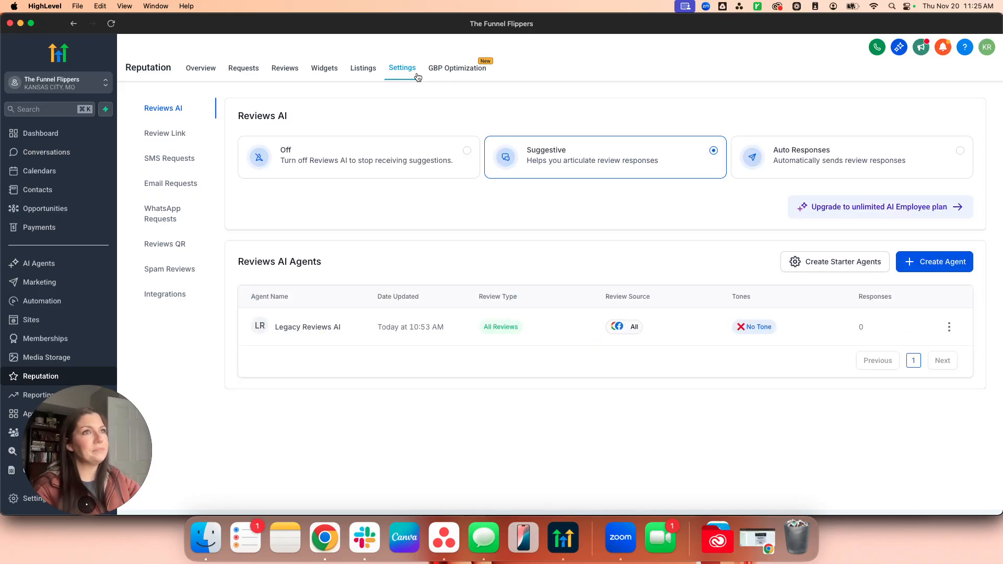
Inspect the Reviews AI heading and the Legacy Reviews AI agent's row and actions.
left_click_drag(293, 116, 201, 123)
left_click(389, 119)
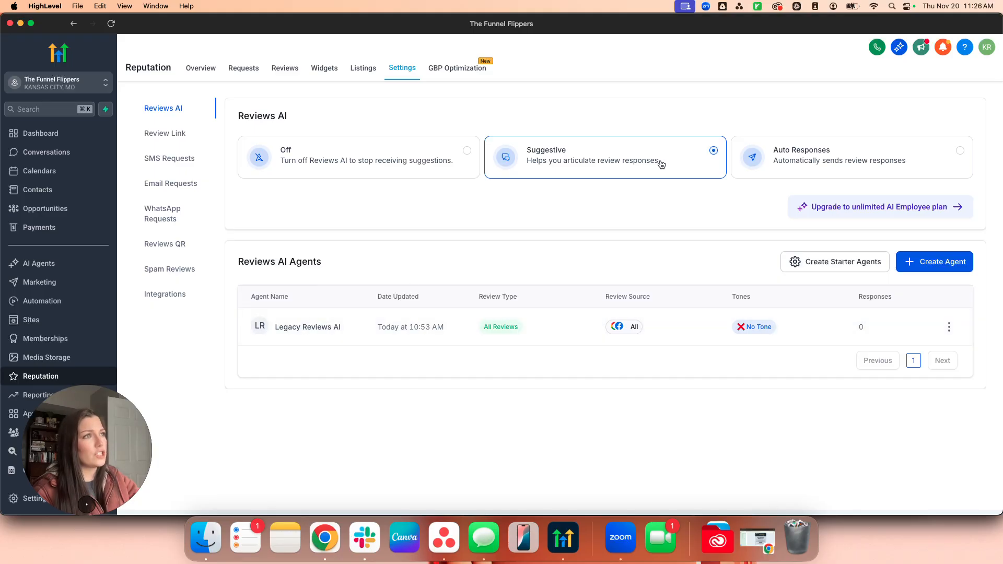
left_click_drag(274, 328, 636, 330)
left_click(620, 358)
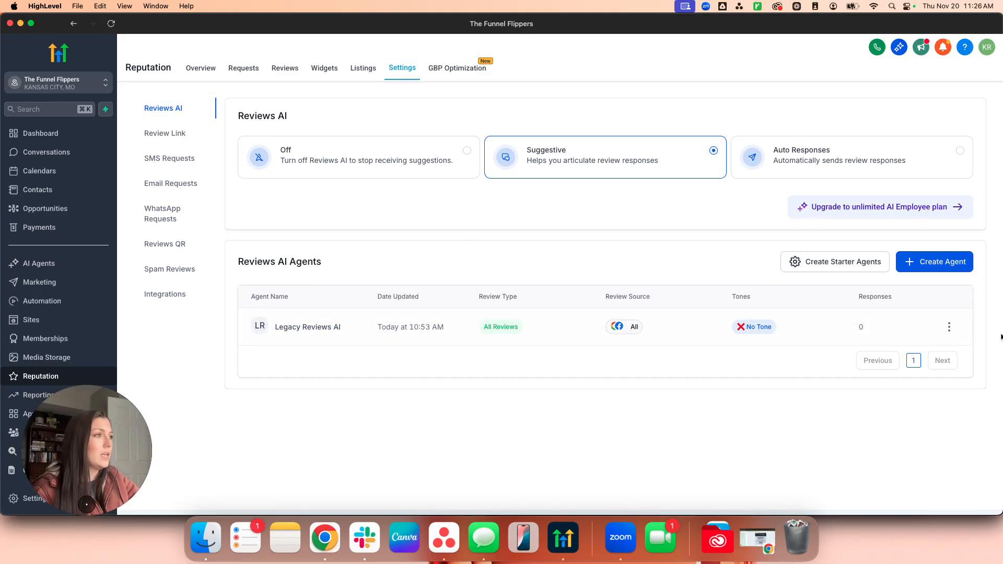
left_click(949, 327)
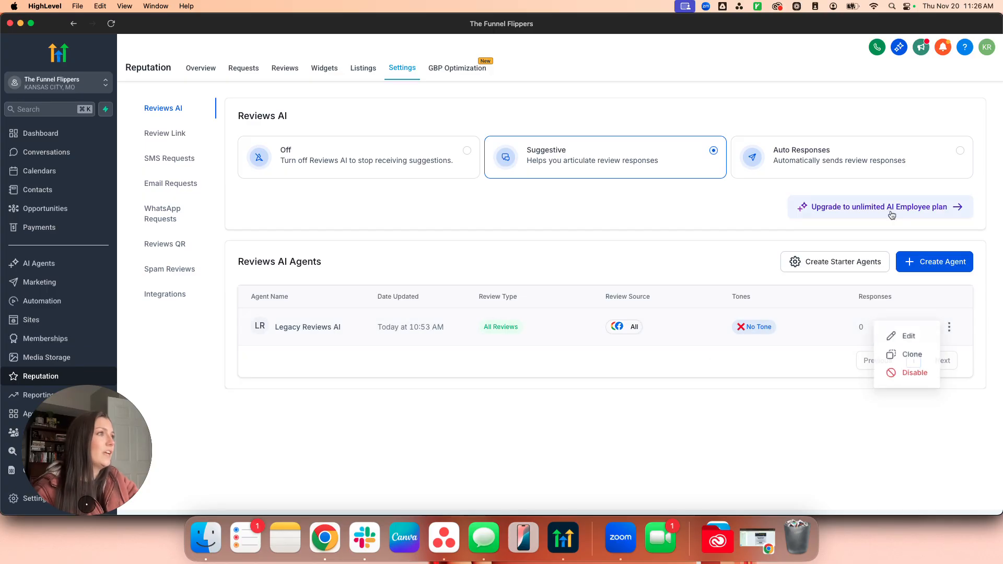
Switch Reviews AI to Auto Responses with a 1-day wait, then edit the Legacy Reviews AI agent.
left_click(796, 161)
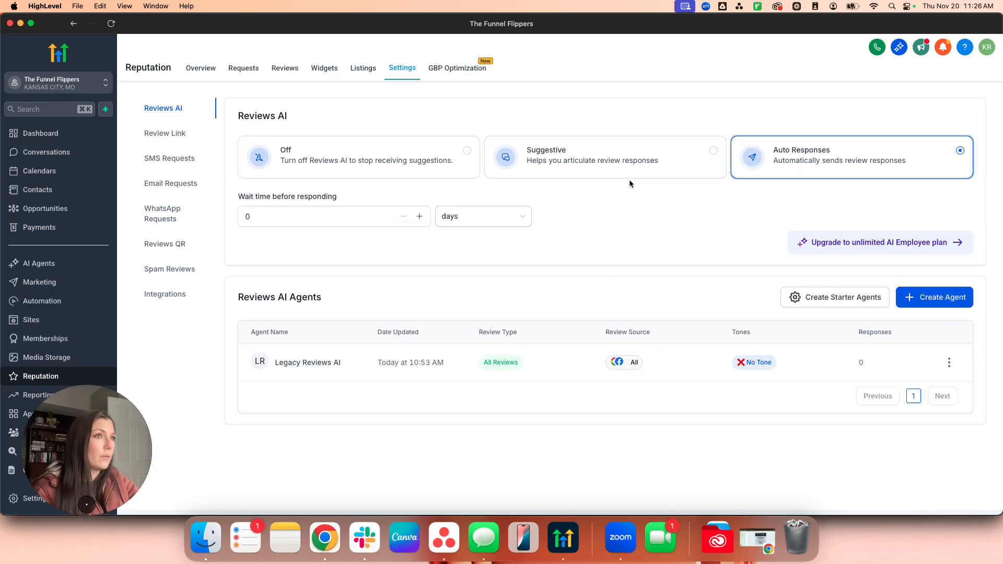
left_click(265, 217)
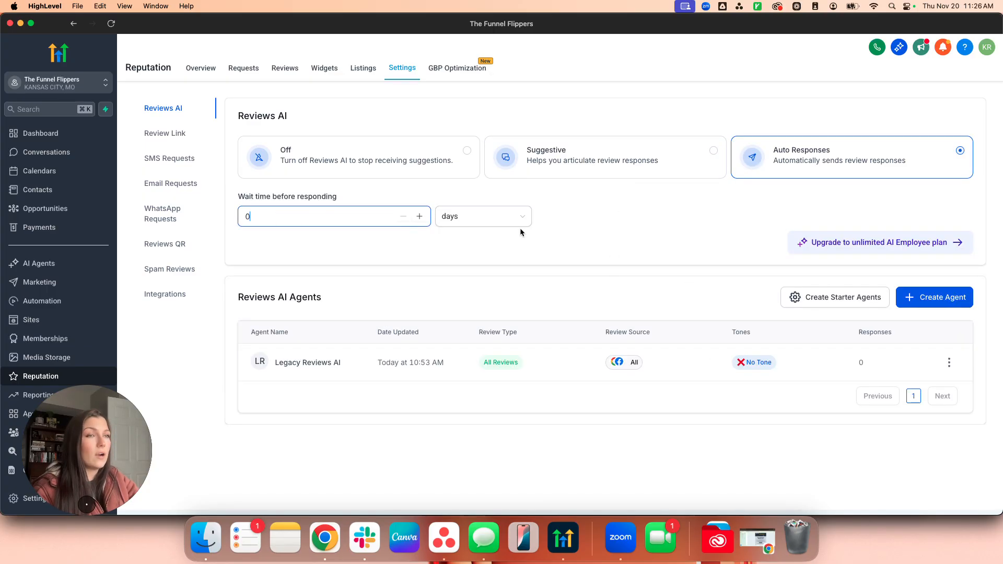
key("BackSpace")
type("1")
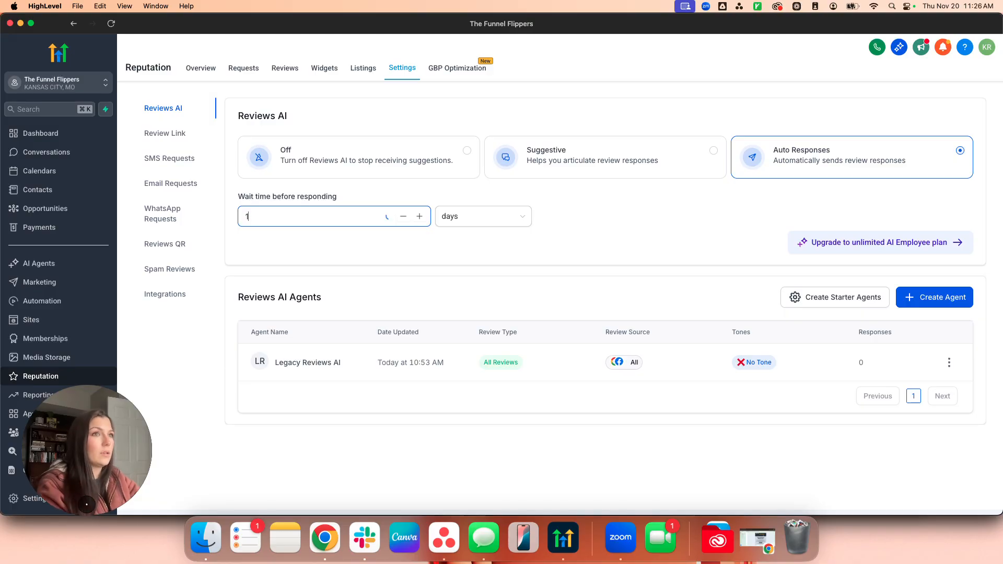
left_click(949, 362)
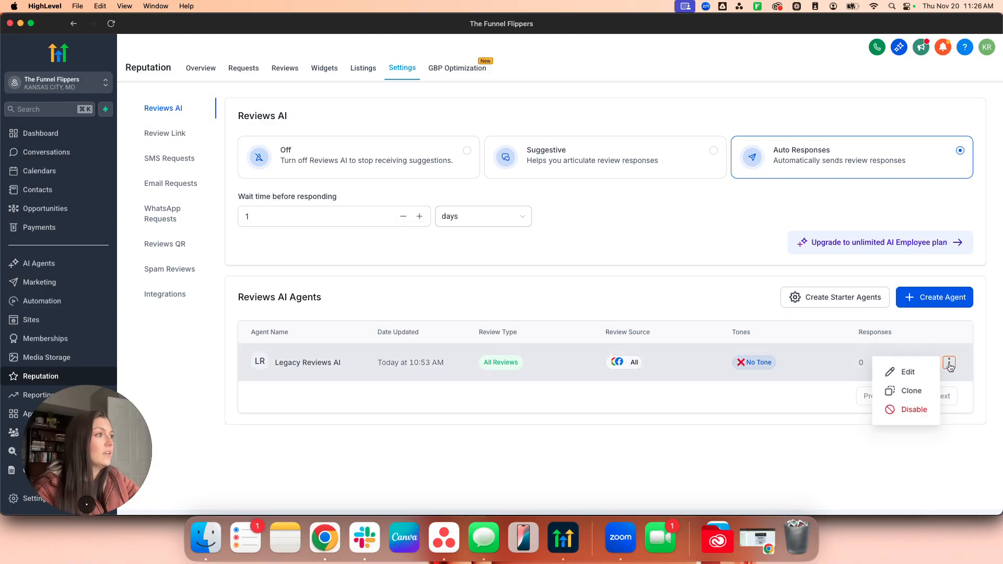
left_click(909, 372)
Read through the Legacy Reviews AI agent's instructions text.
left_click(377, 205)
scroll(553, 245, "down", 2)
left_click_drag(559, 251, 374, 201)
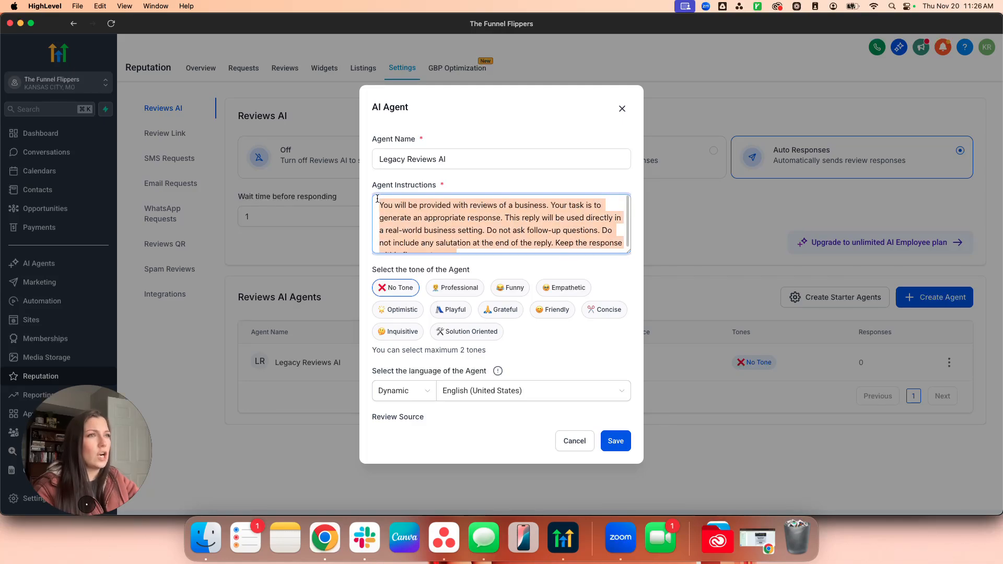
left_click(423, 203)
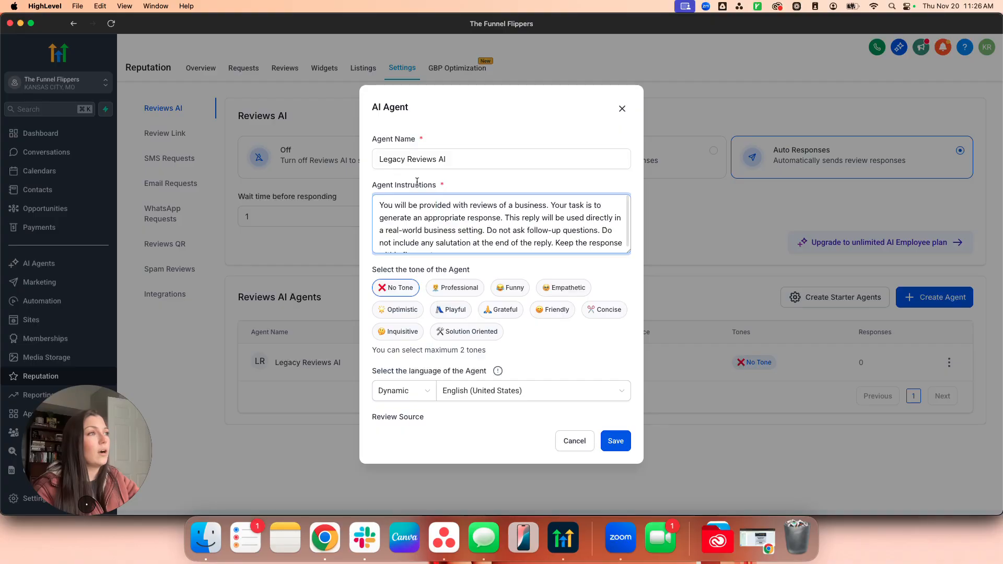
scroll(497, 258, "down", 3)
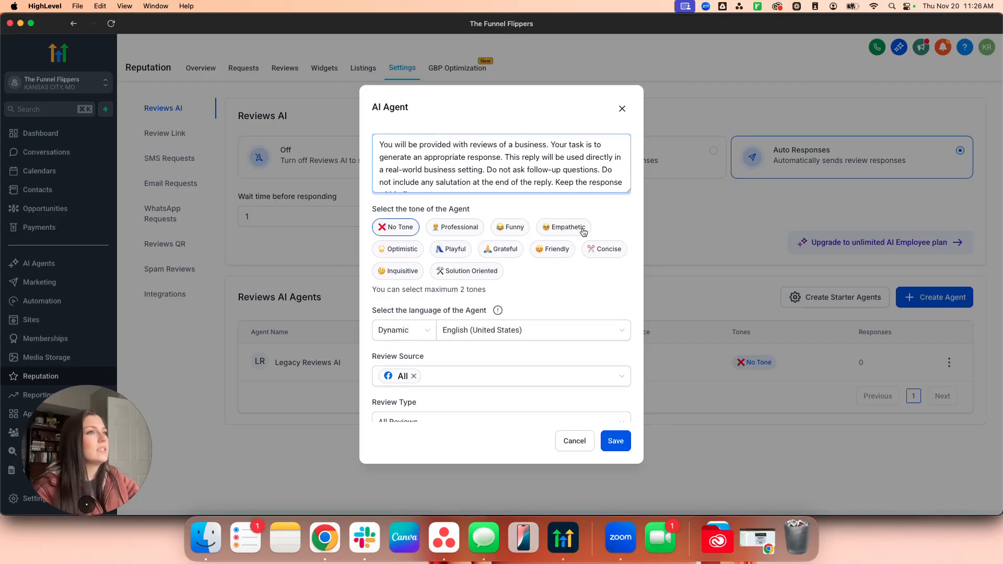
scroll(516, 285, "down", 5)
Check the language mode, review sources and review type, keeping Dynamic and All Reviews.
left_click(413, 239)
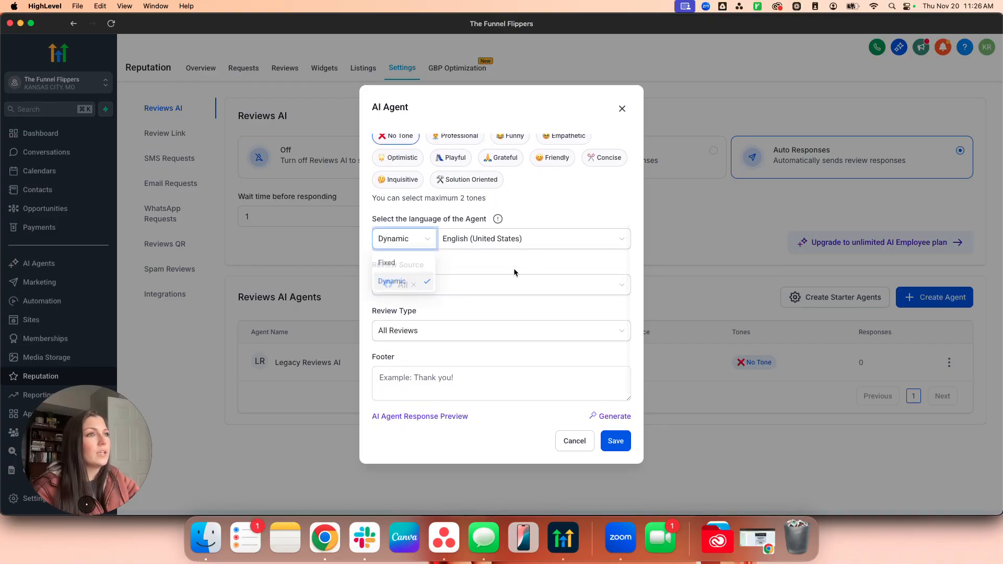
left_click(501, 258)
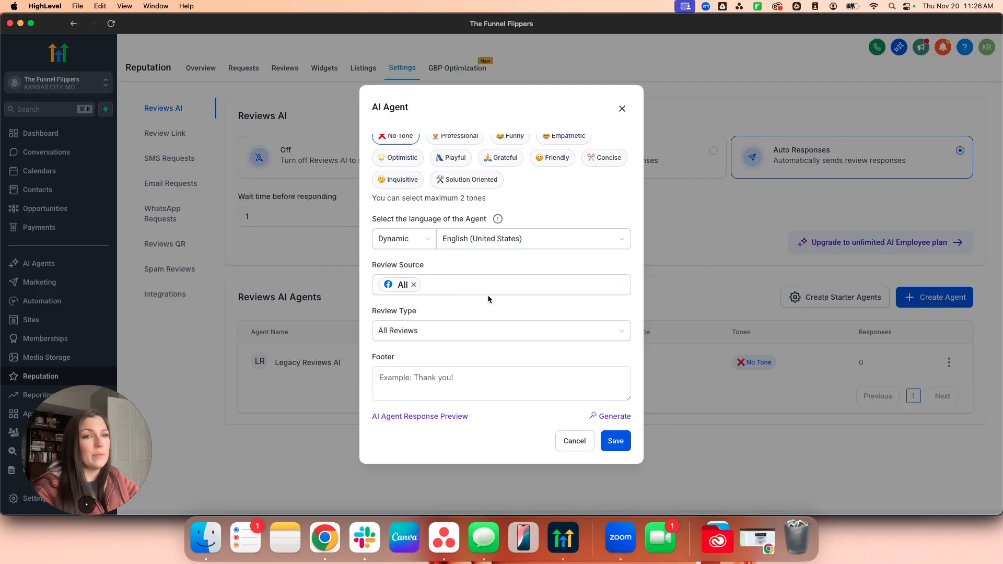
scroll(444, 292, "down", 3)
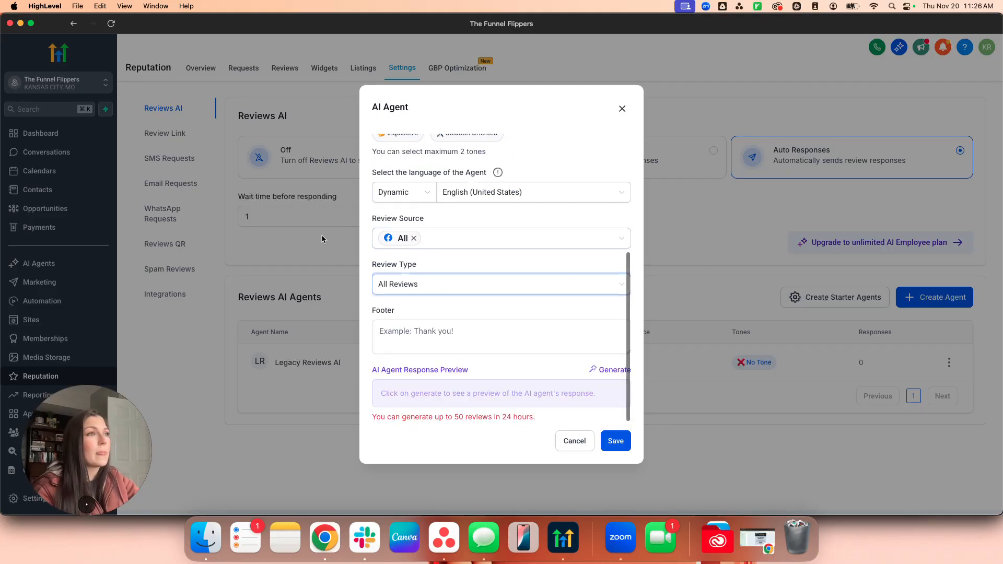
left_click(540, 241)
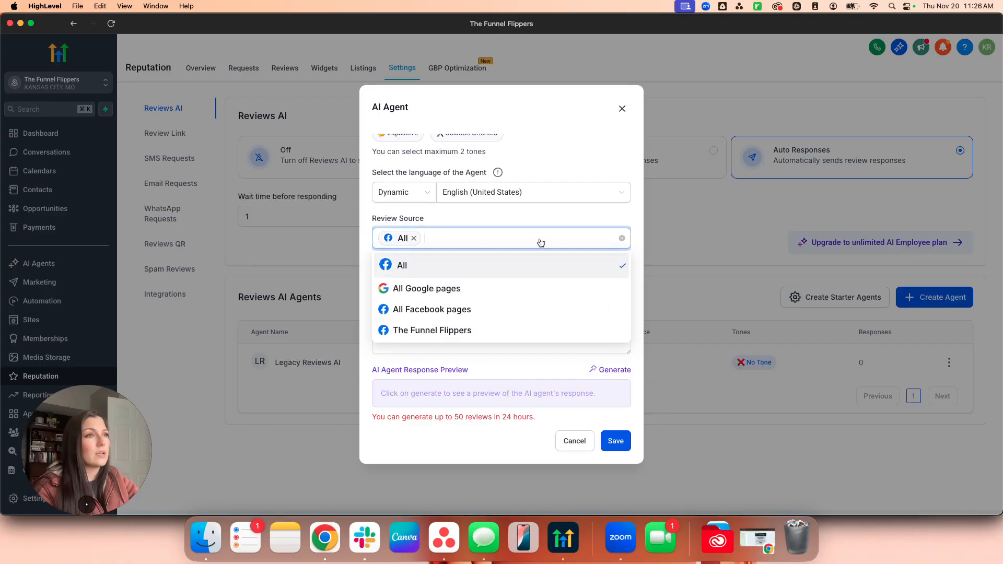
left_click(485, 209)
left_click(469, 291)
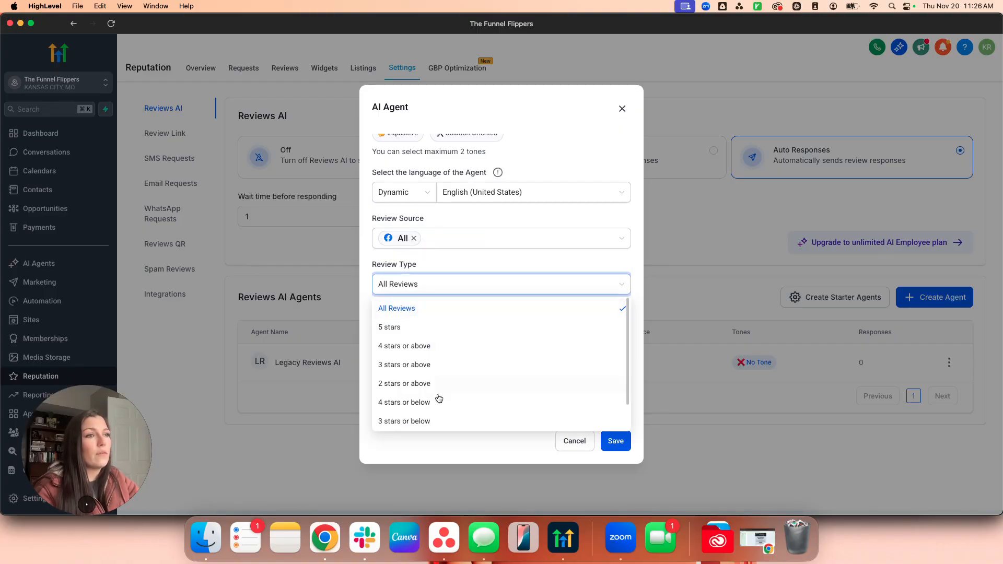
scroll(417, 414, "down", 2)
scroll(446, 360, "up", 2)
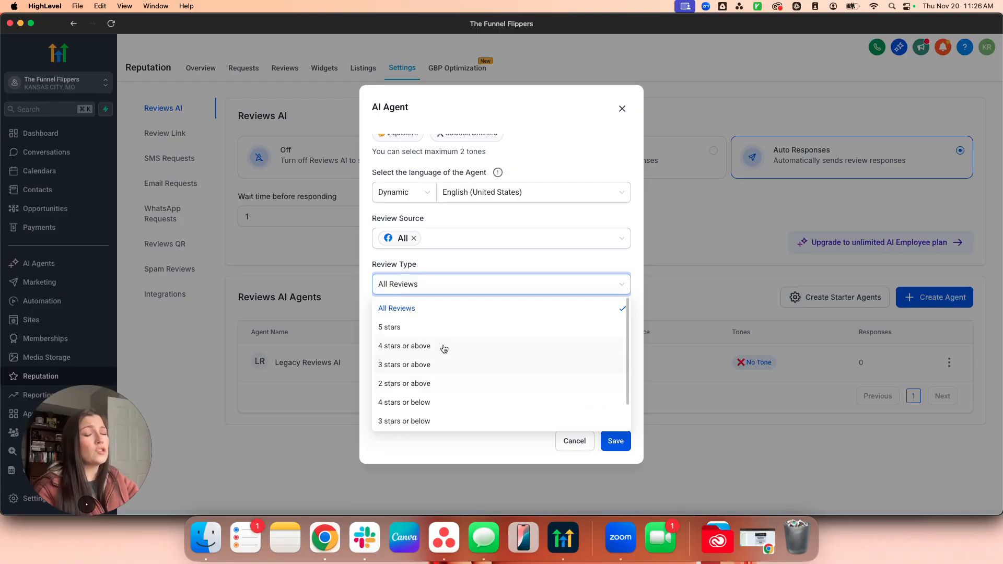
scroll(416, 387, "down", 2)
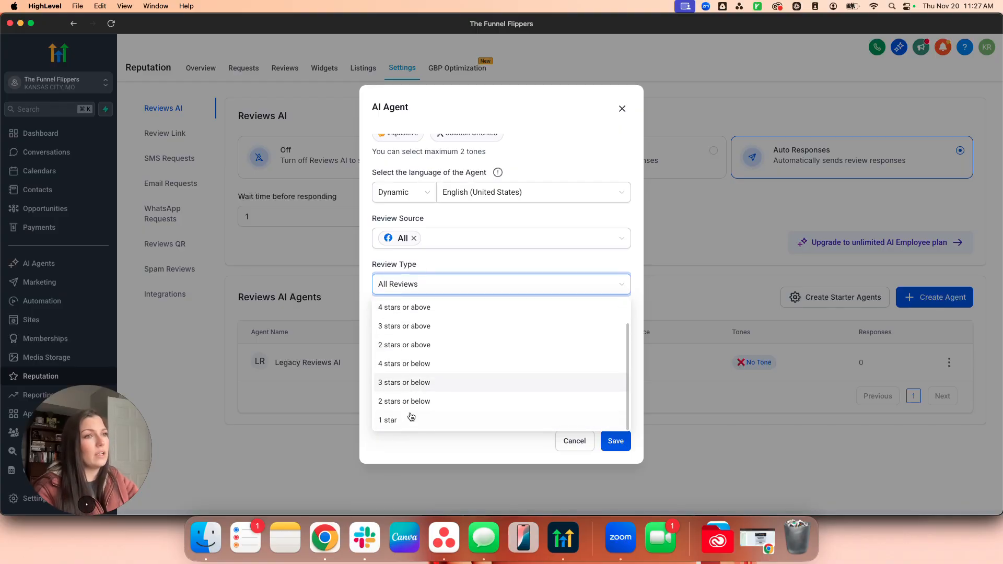
scroll(446, 418, "up", 2)
left_click(396, 281)
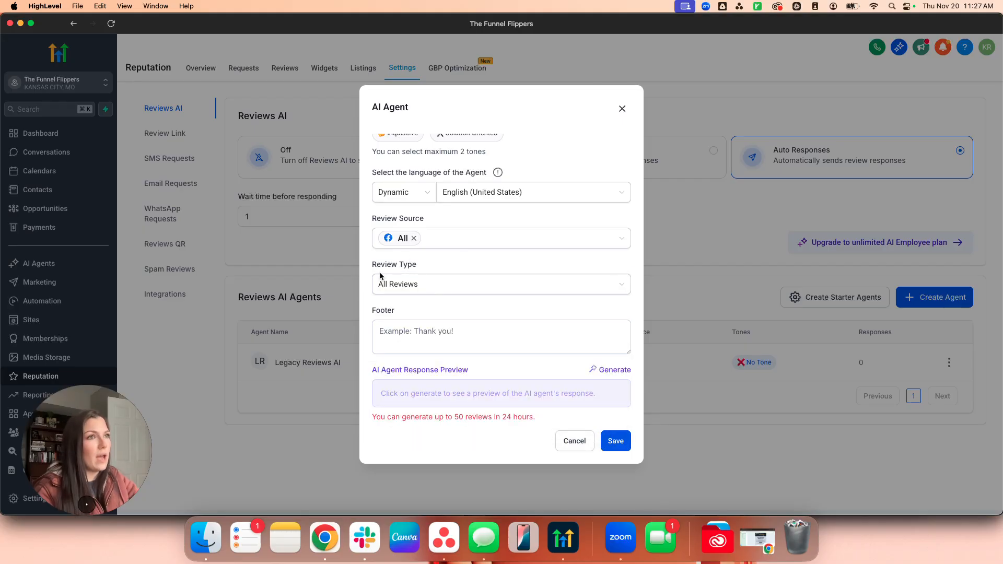
Generate a preview reply for the agent and save its settings.
left_click(438, 344)
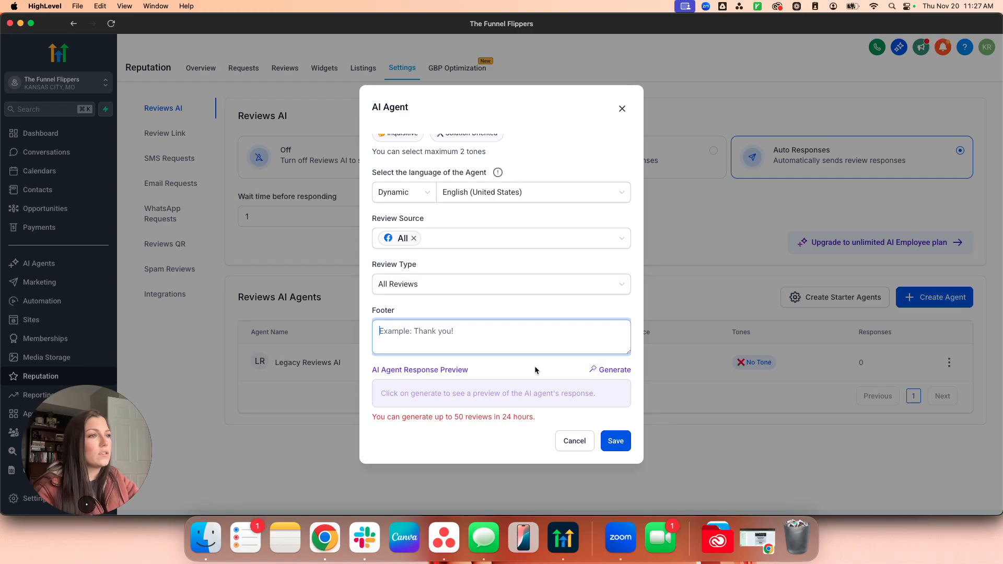
left_click(625, 369)
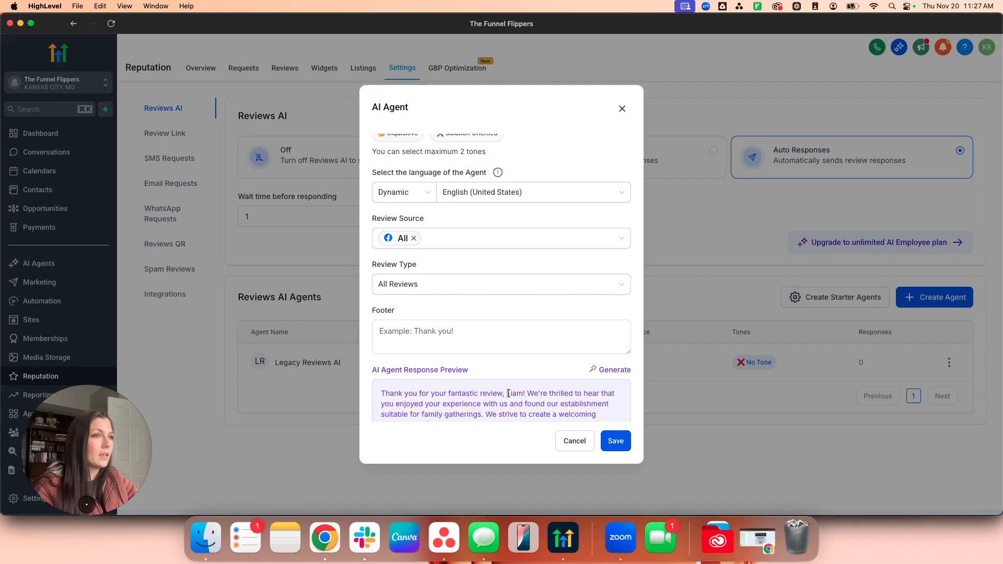
scroll(508, 393, "down", 2)
left_click_drag(526, 351, 577, 394)
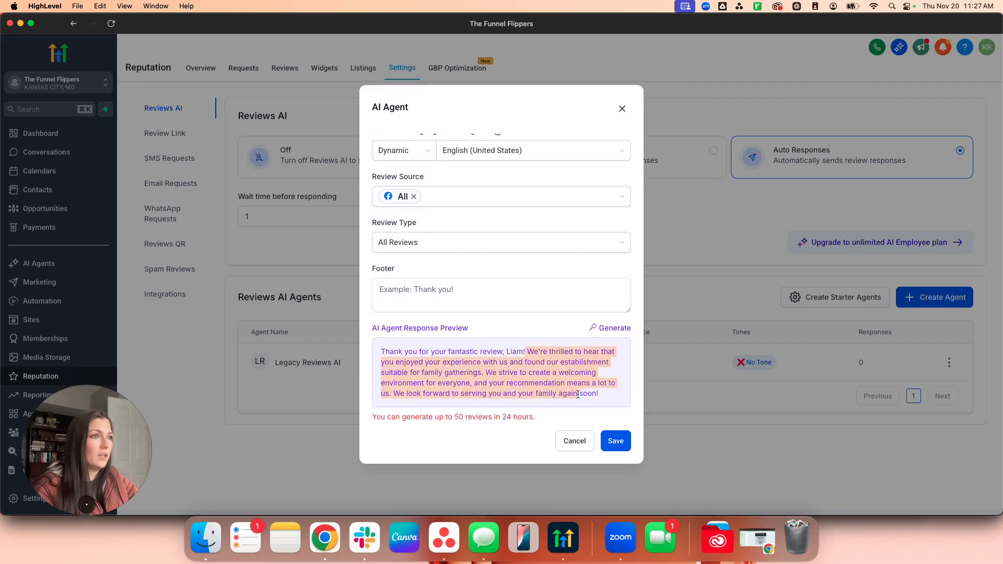
left_click(593, 405)
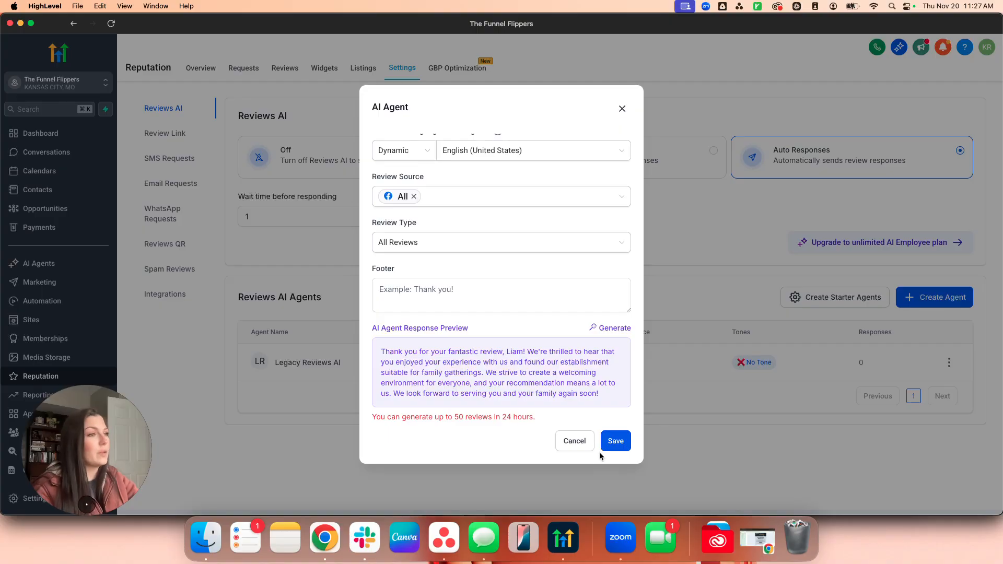
left_click(614, 440)
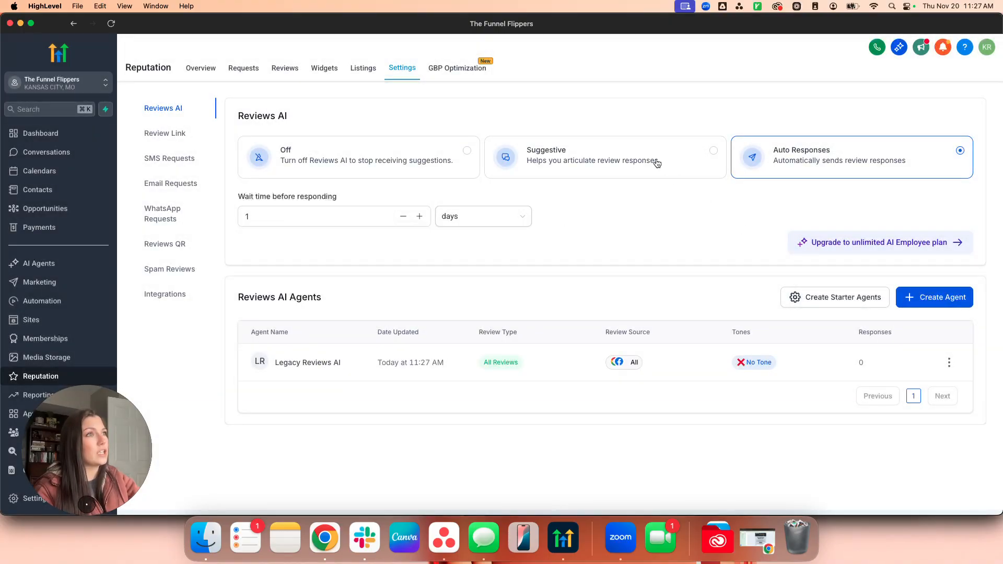
Set Reviews AI back to Suggestive and dismiss the Create Starter Agents confirmation without creating any.
left_click(657, 162)
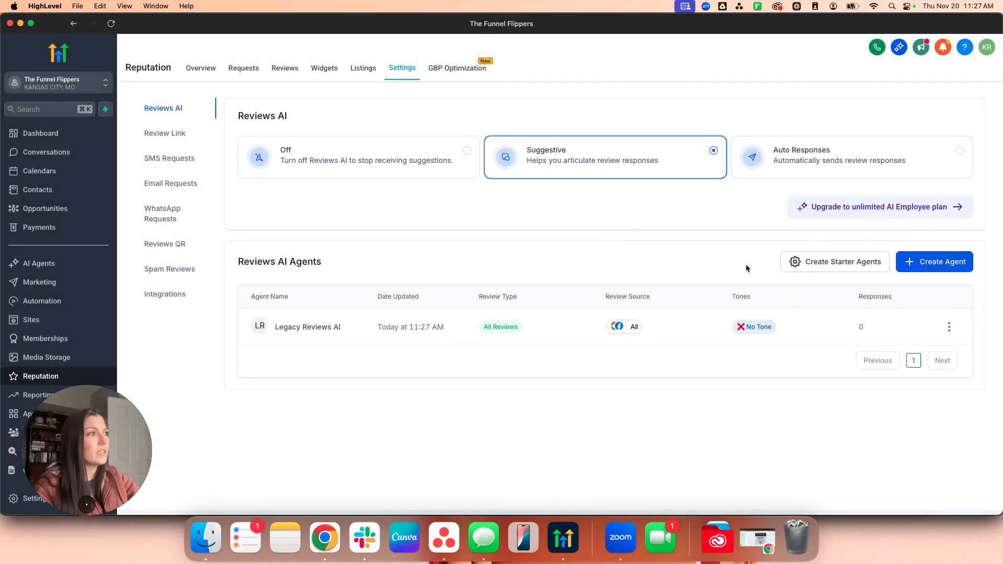
left_click(808, 262)
left_click_drag(527, 297, 345, 244)
left_click(521, 253)
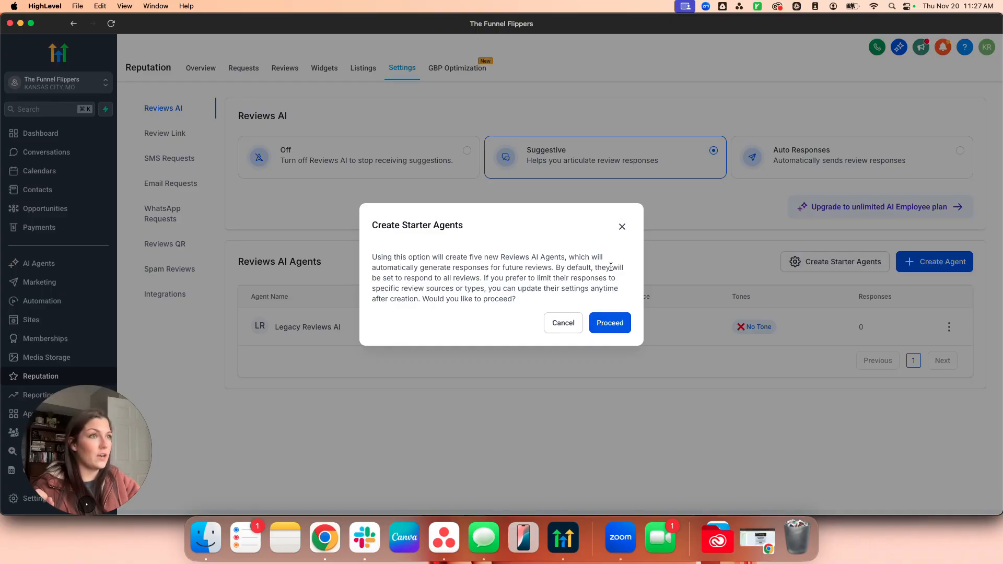
left_click(622, 226)
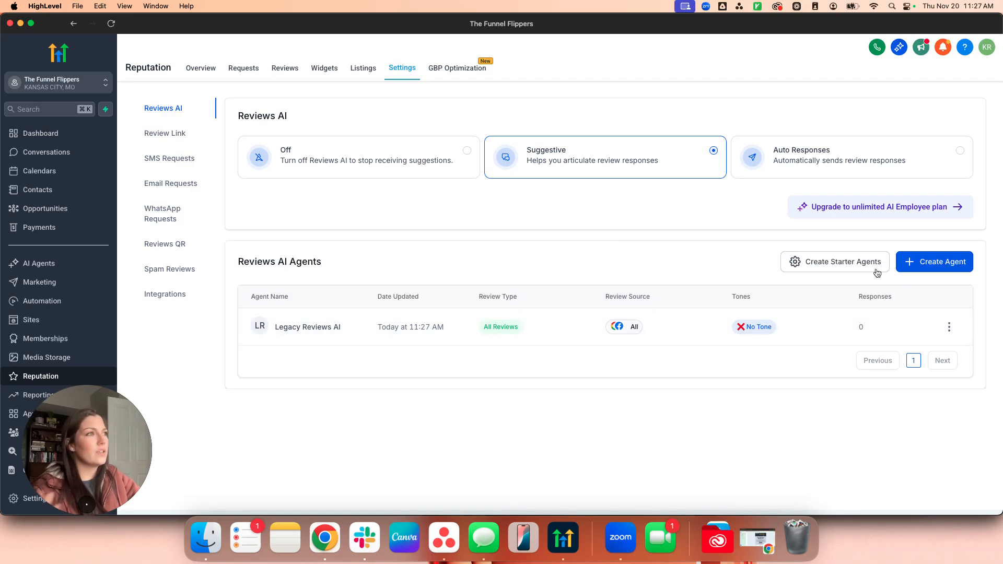
left_click(798, 267)
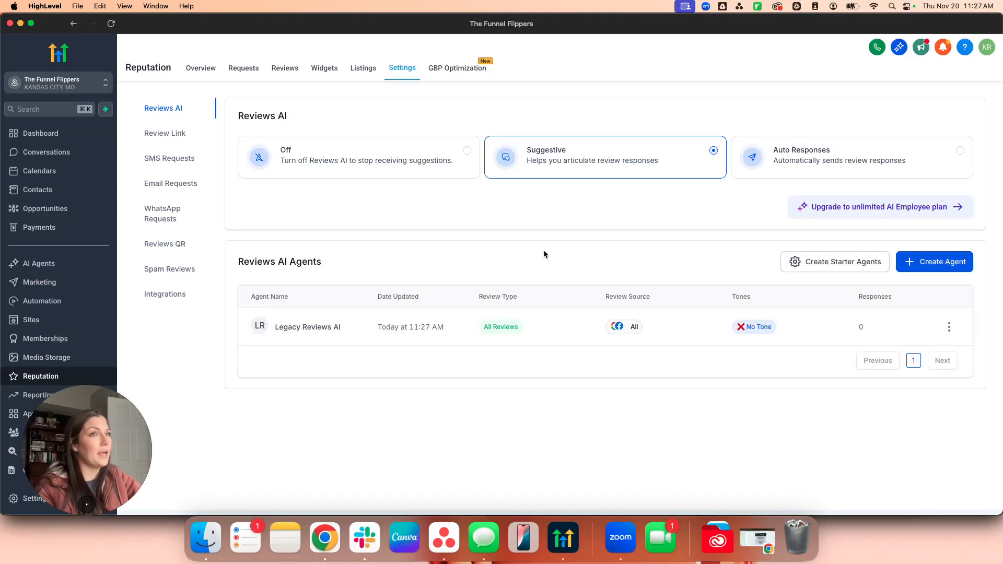
Confirm The Funnel Flippers Facebook page as the Review Link target, then go to Integrations.
left_click(183, 137)
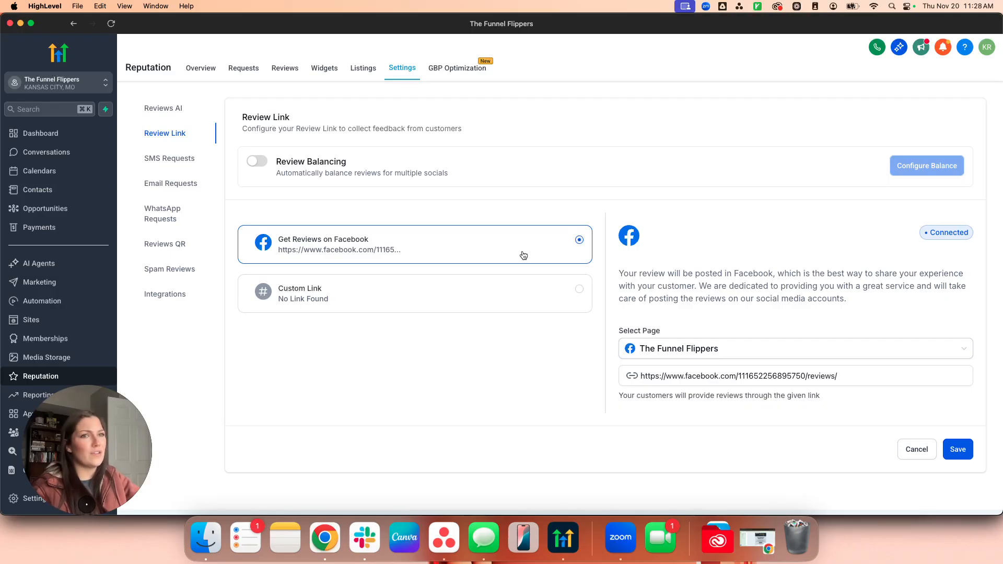
left_click(667, 350)
left_click(674, 380)
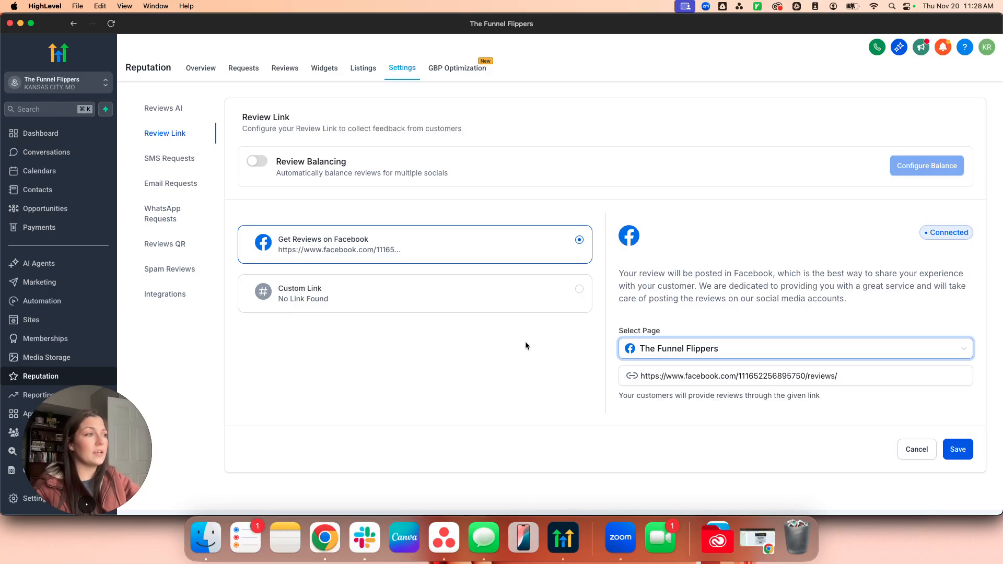
left_click(482, 134)
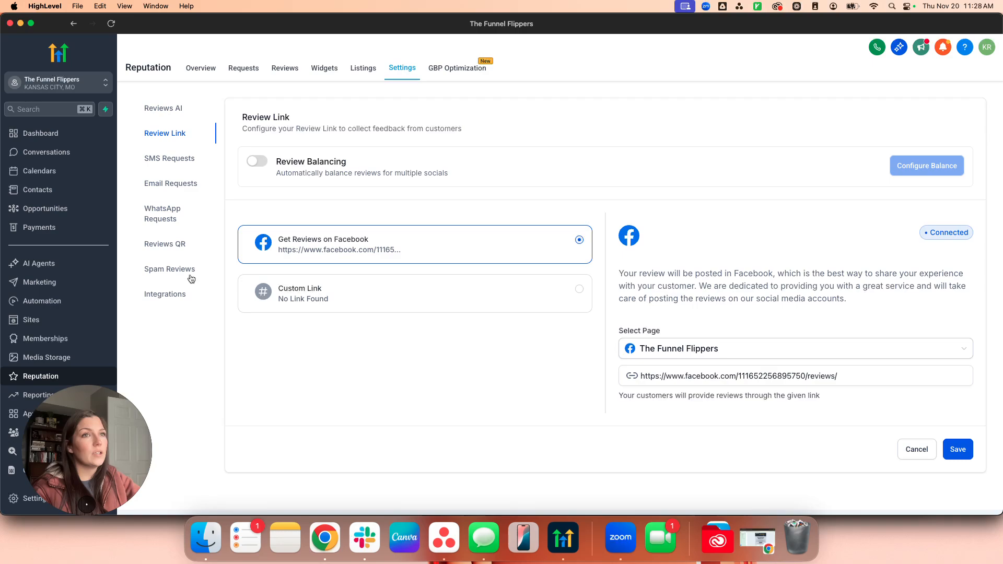
left_click(173, 298)
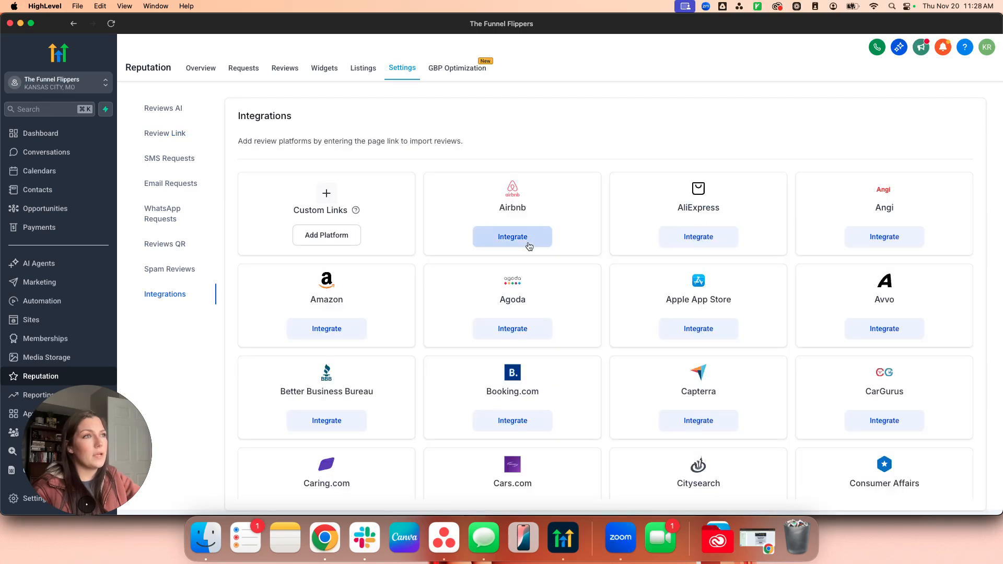
Preview and close the Airbnb, AliExpress and Angi integration dialogs.
left_click(513, 237)
left_click(614, 158)
left_click(684, 237)
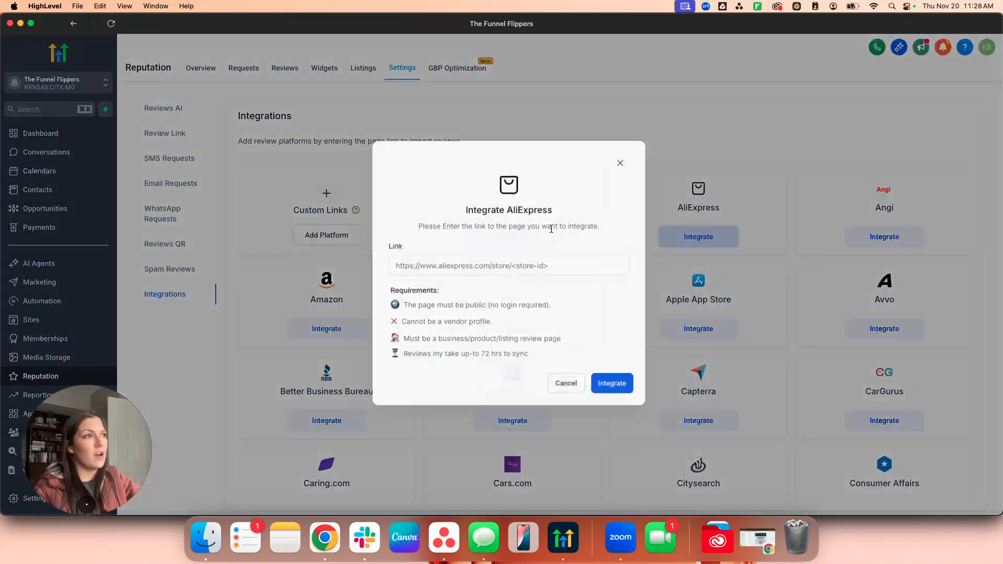
left_click(623, 161)
left_click(888, 235)
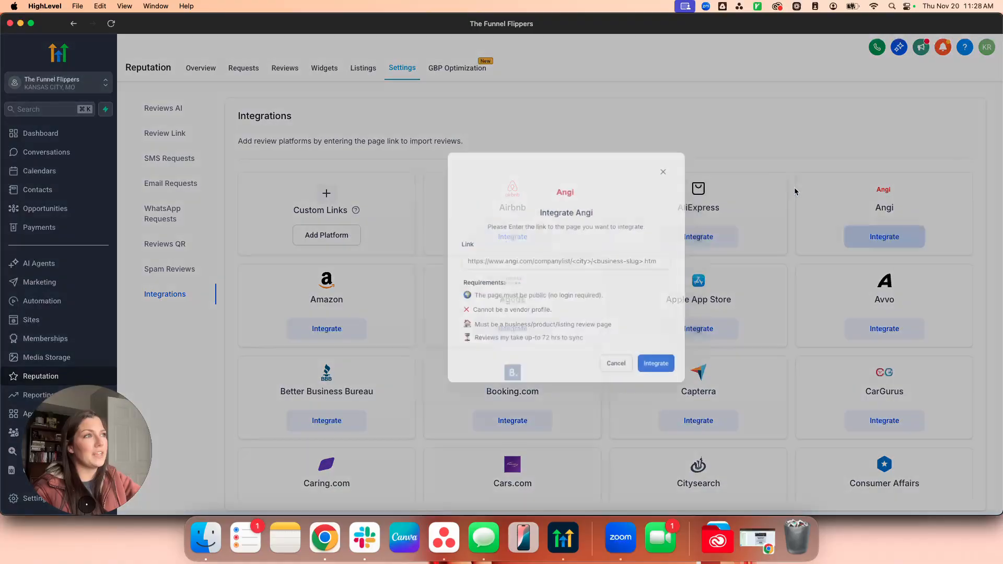
left_click(618, 160)
Turn on Review Balancing in the Review Link settings.
left_click(163, 134)
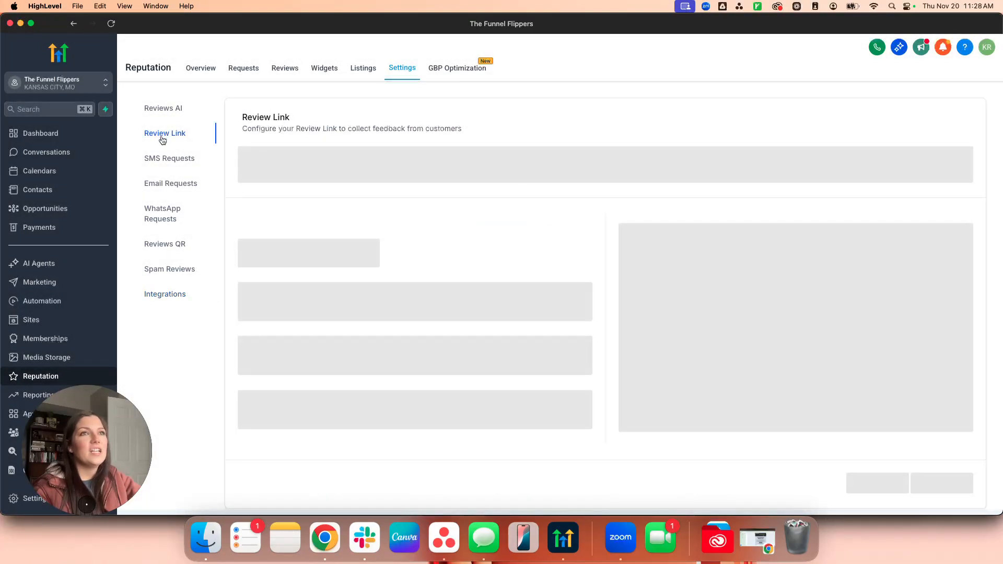
left_click(260, 165)
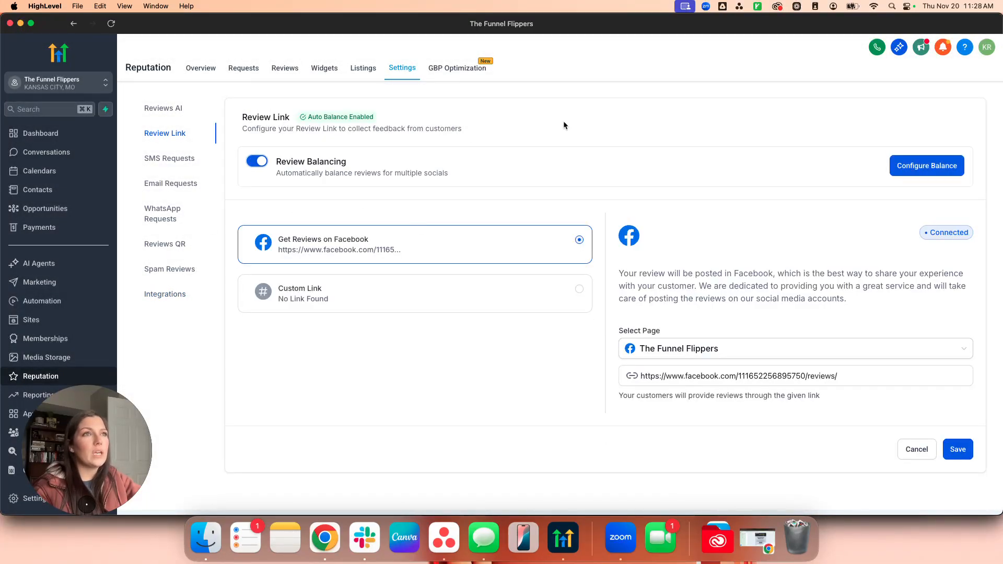
left_click_drag(442, 173, 276, 168)
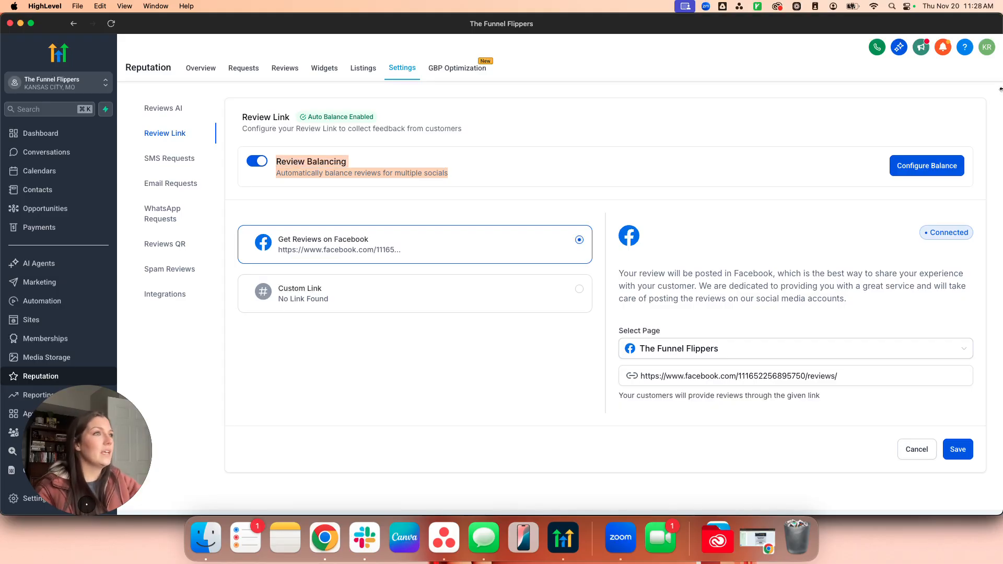
left_click(909, 166)
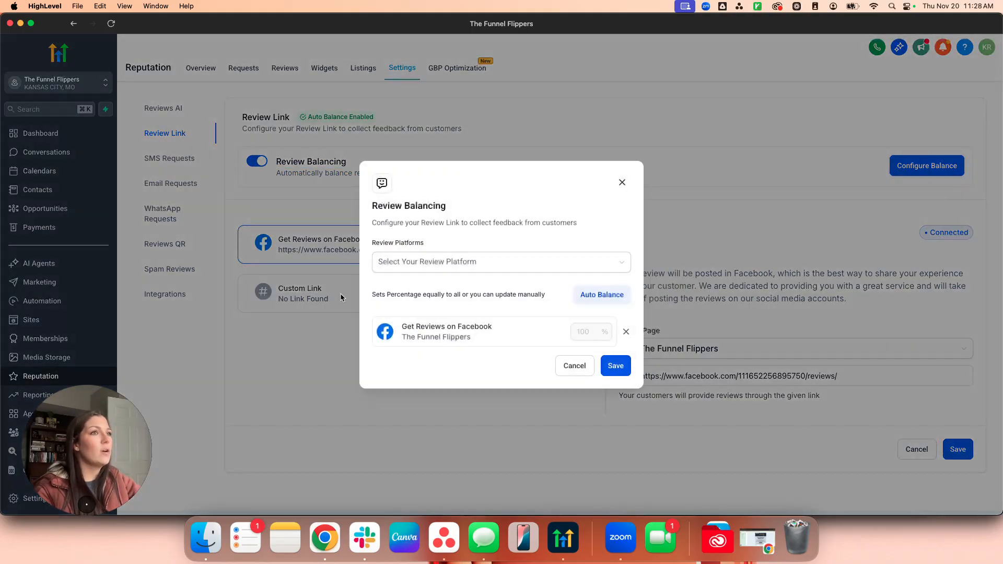
left_click(457, 262)
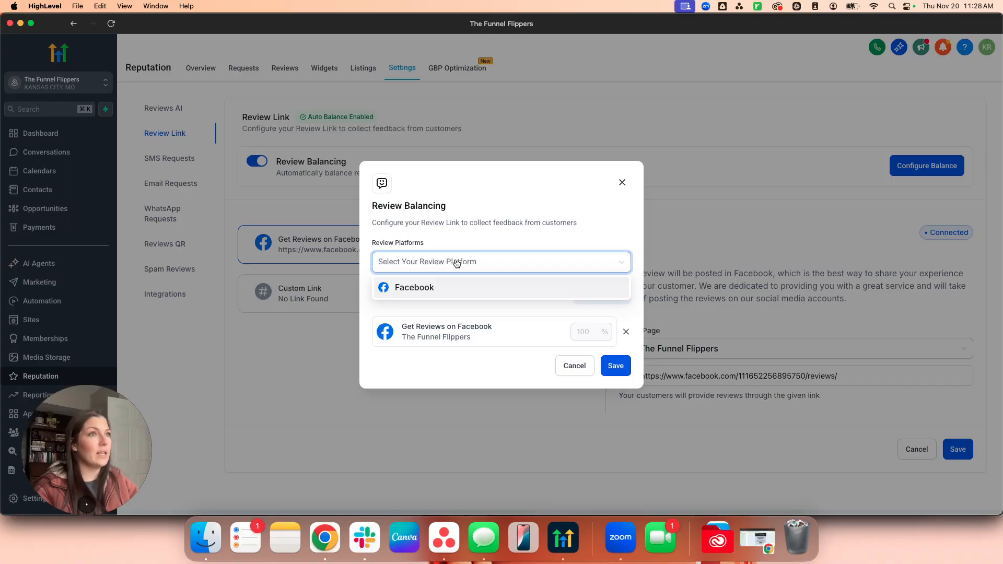
left_click(481, 222)
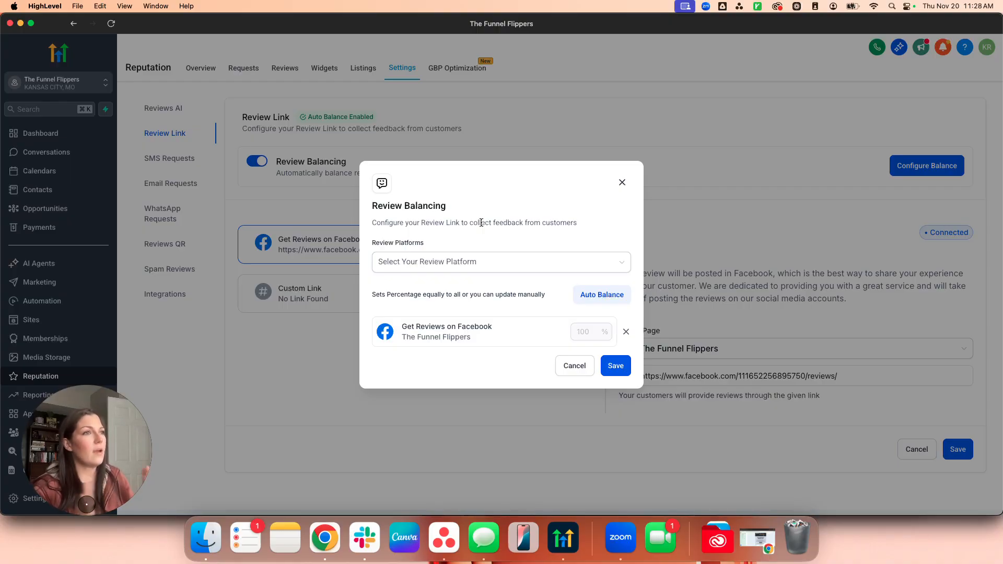
left_click(552, 219)
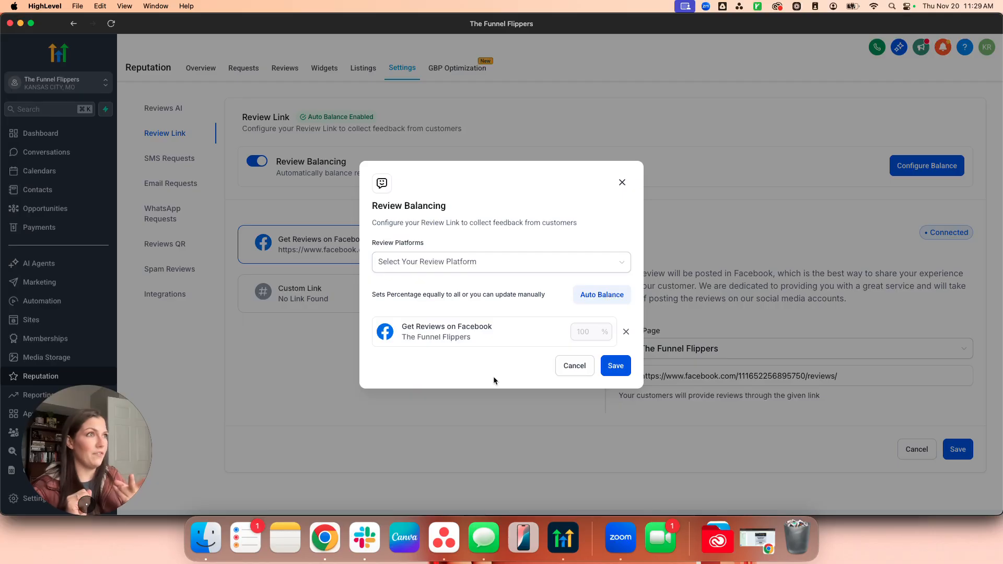
left_click(621, 182)
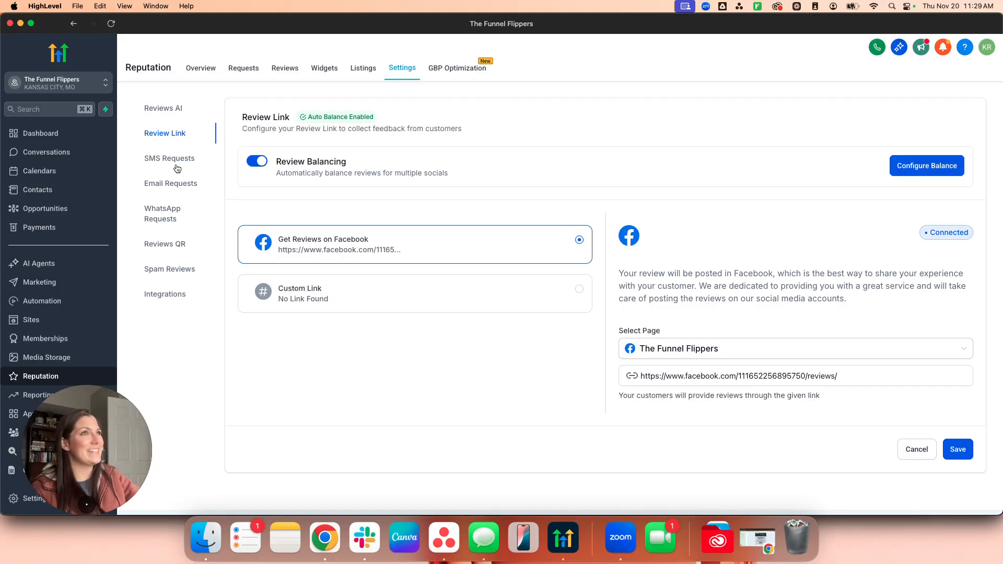
In SMS Requests, check the send-after-check-in timing and leave it unchanged.
left_click(177, 166)
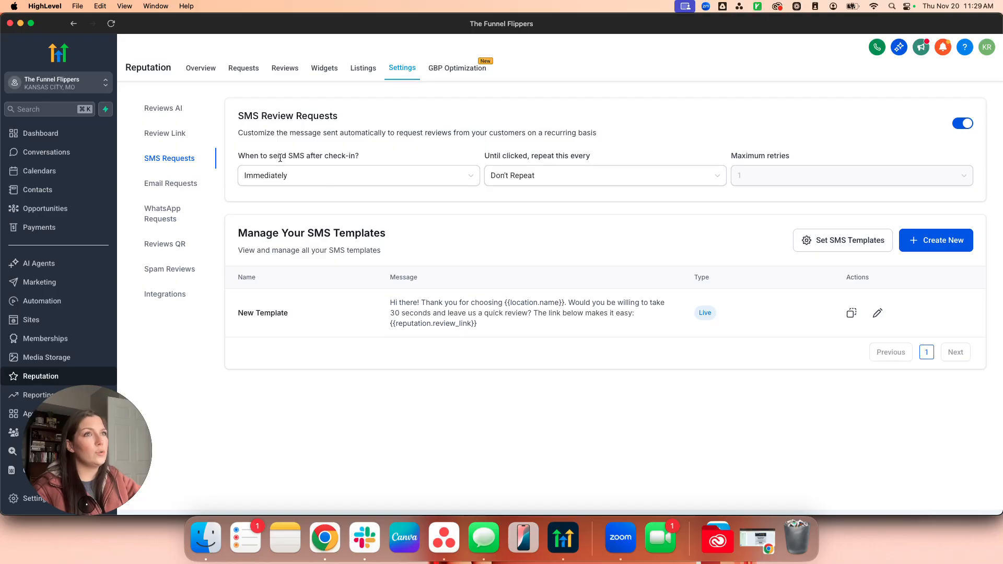
left_click_drag(239, 158, 403, 157)
left_click(405, 160)
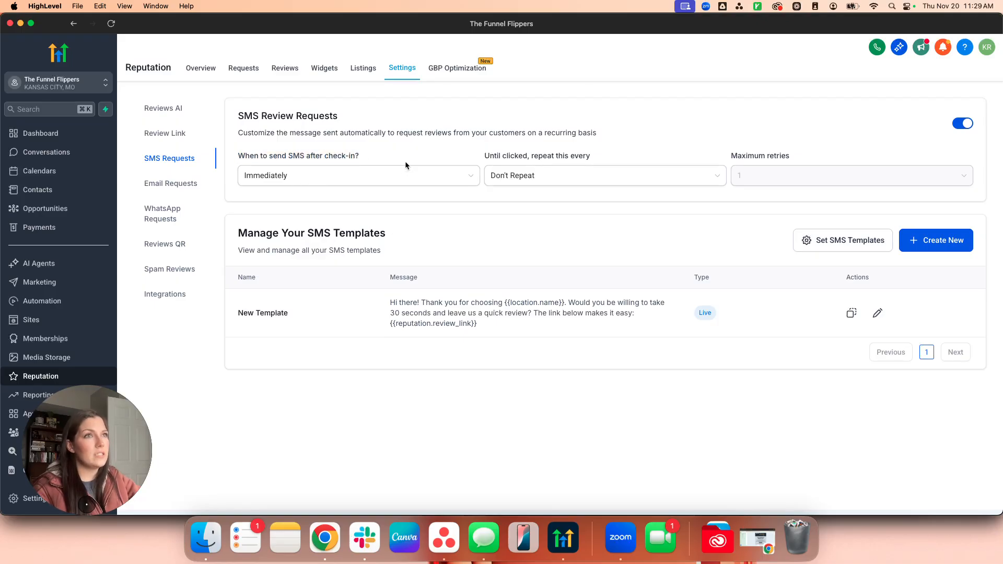
left_click(303, 178)
left_click(372, 150)
left_click(528, 161)
Set SMS requests to repeat every 3 Days until clicked, with a maximum of 2 retries.
left_click_drag(485, 157, 590, 154)
left_click(638, 178)
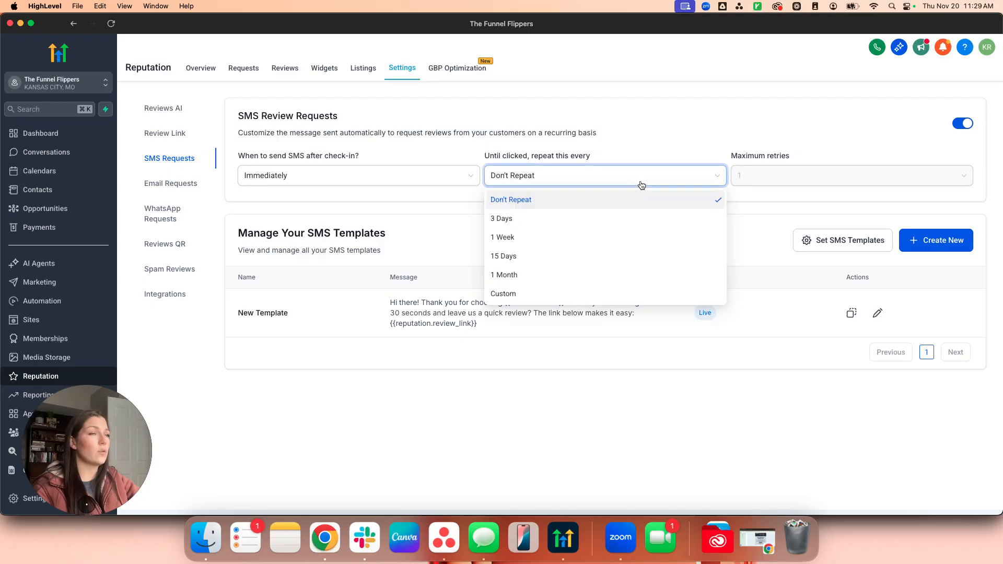
left_click(543, 220)
left_click(780, 175)
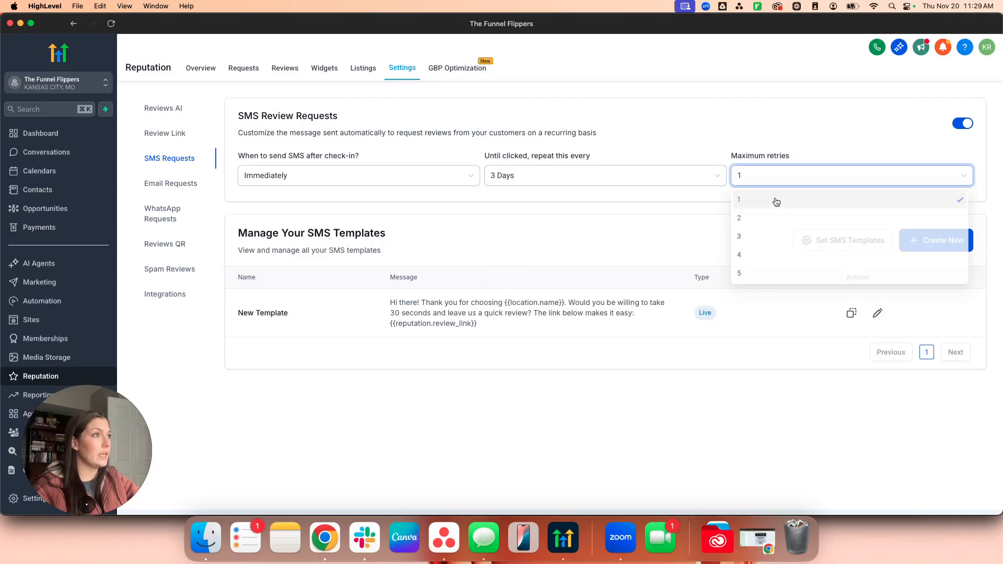
left_click(748, 221)
left_click(649, 229)
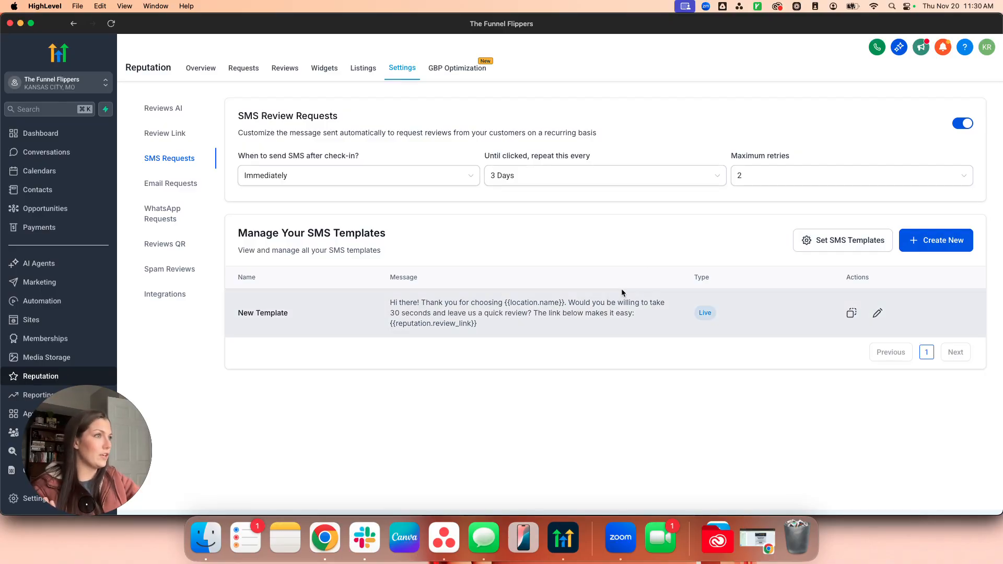
left_click_drag(387, 302, 477, 324)
left_click(512, 337)
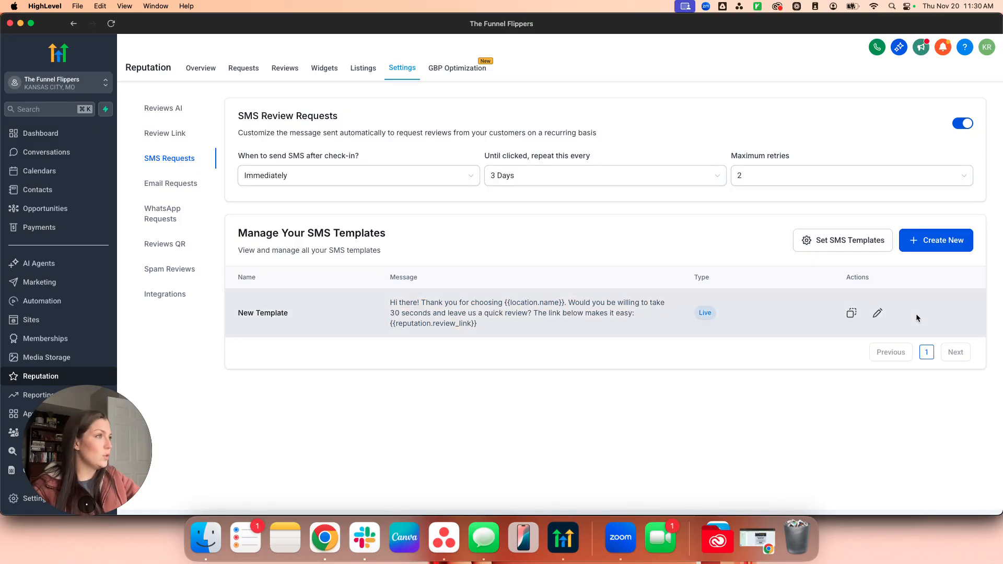
Assign New Template to Retry 1 and Retry 2 and save the assignments.
left_click(878, 313)
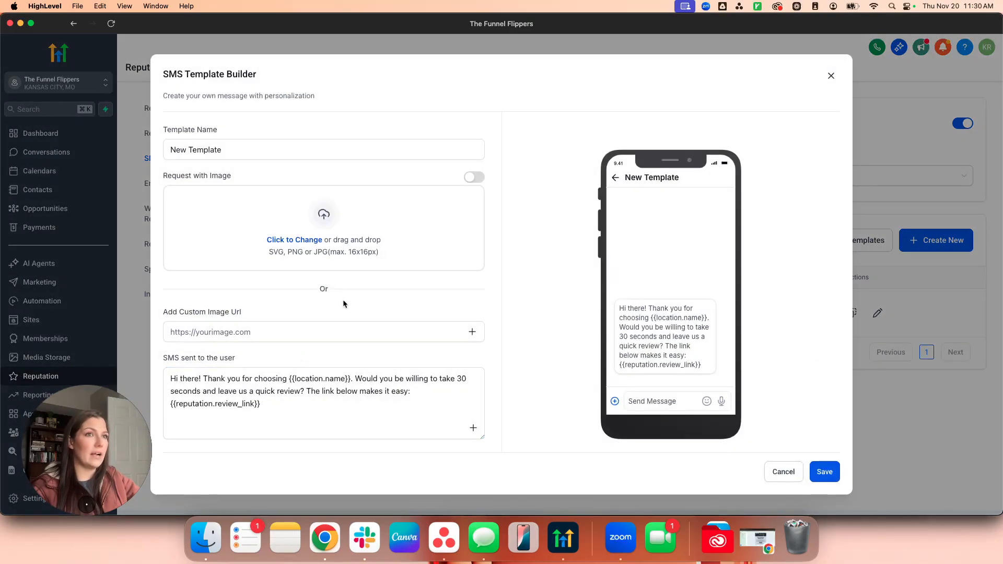
left_click(831, 77)
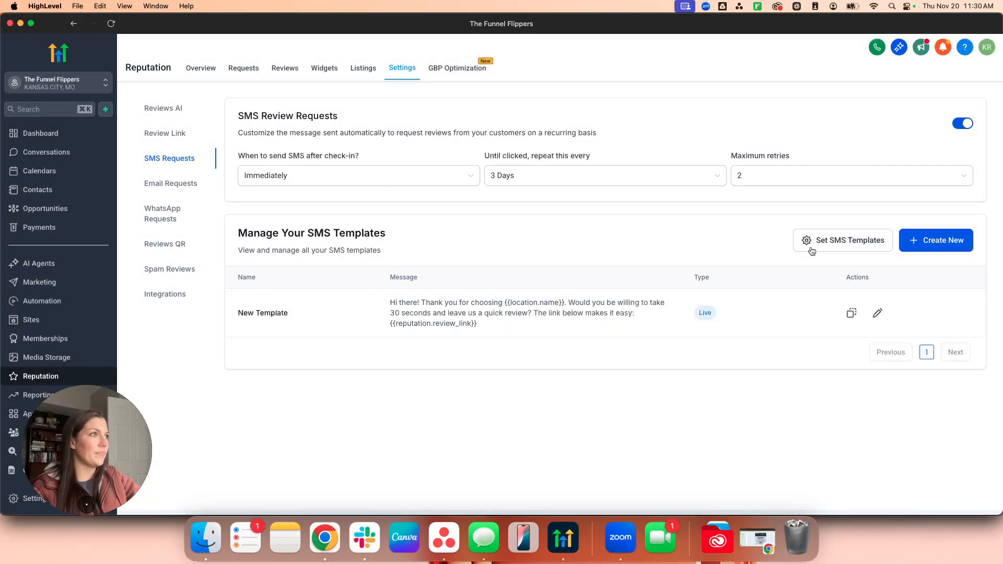
left_click(810, 244)
left_click(440, 245)
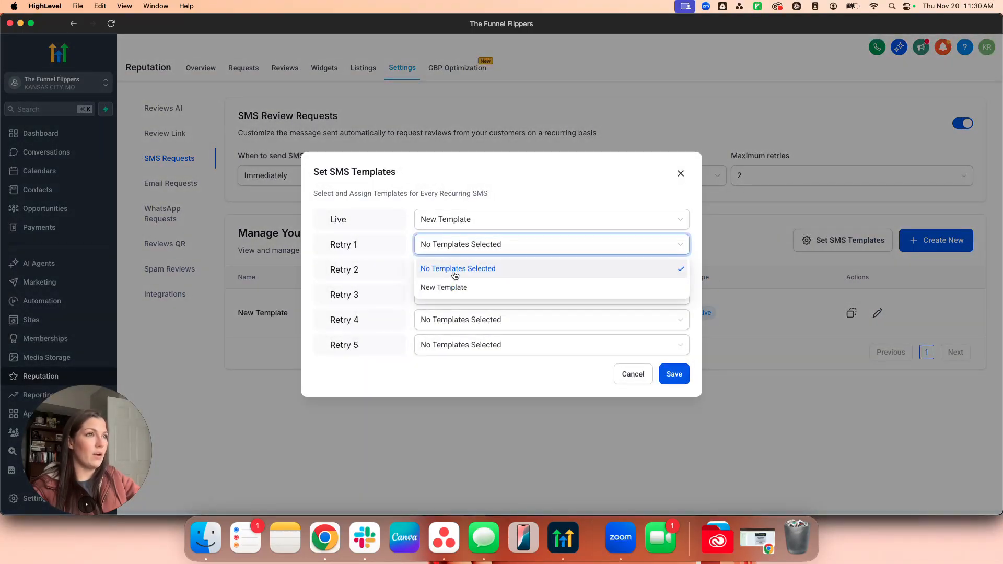
left_click(460, 287)
left_click(421, 271)
left_click(461, 294)
left_click(469, 275)
left_click(447, 312)
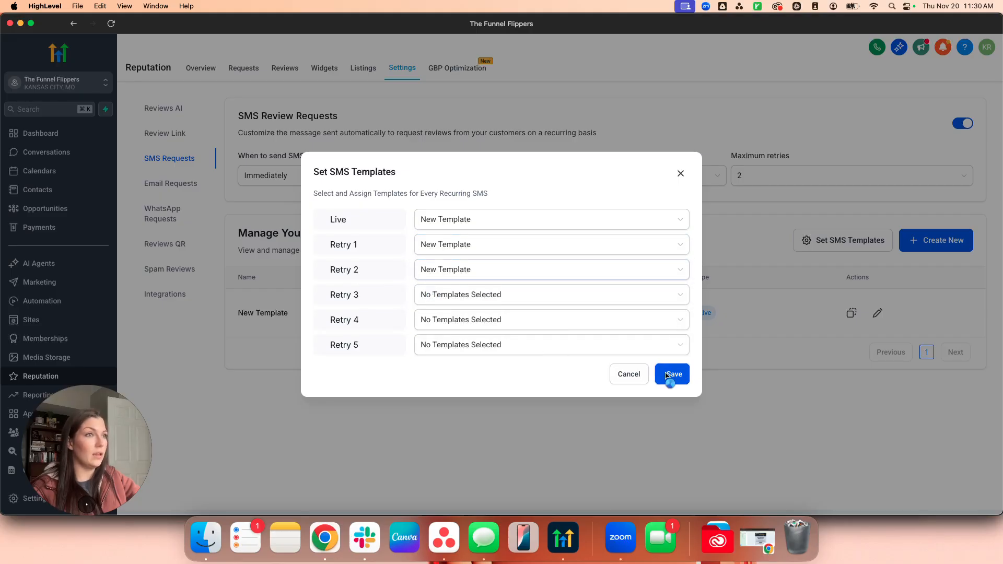
left_click(674, 374)
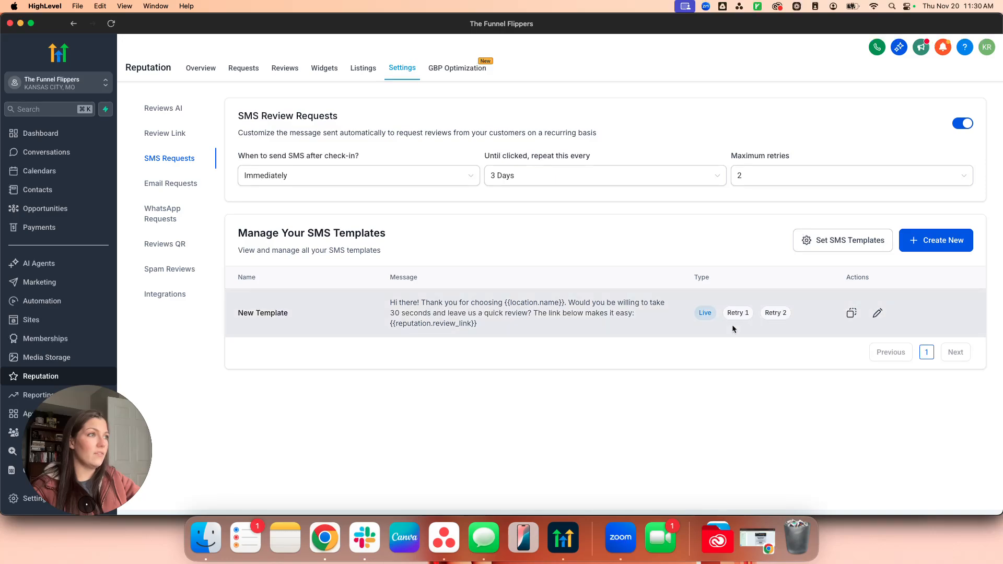
Clear the templates from Retry 1 and Retry 2 and save.
left_click(878, 314)
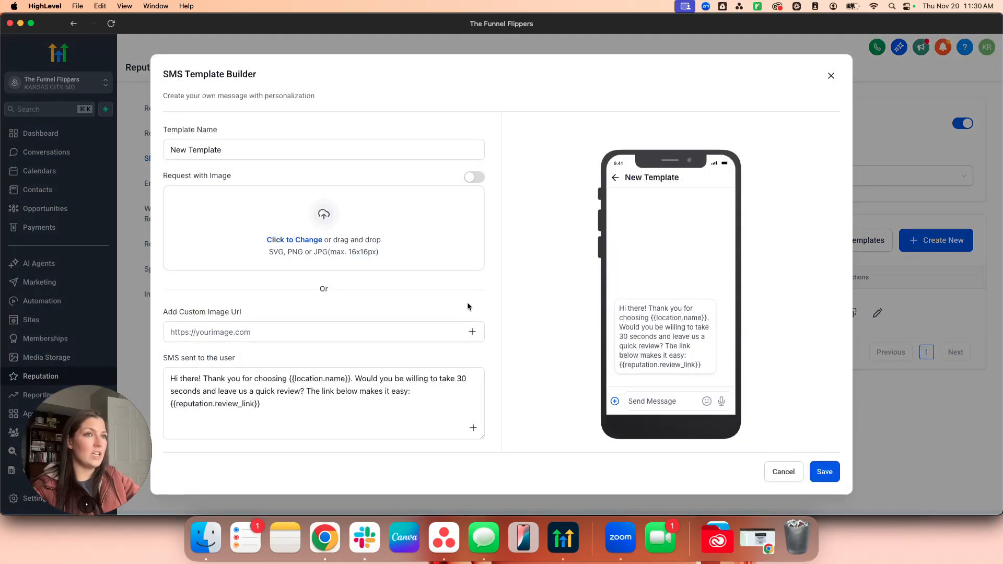
triple_click(272, 149)
left_click(830, 75)
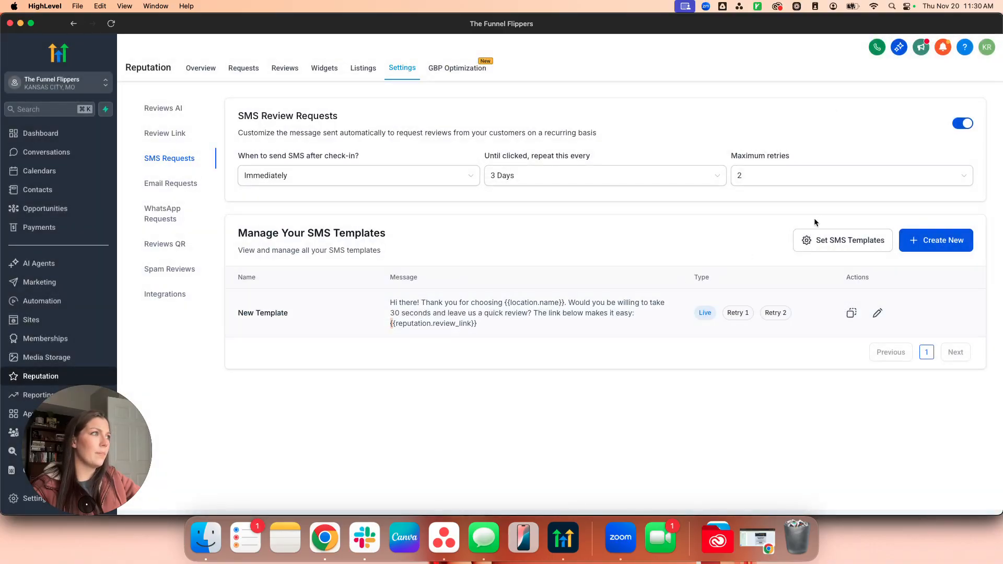
left_click(815, 240)
left_click(459, 245)
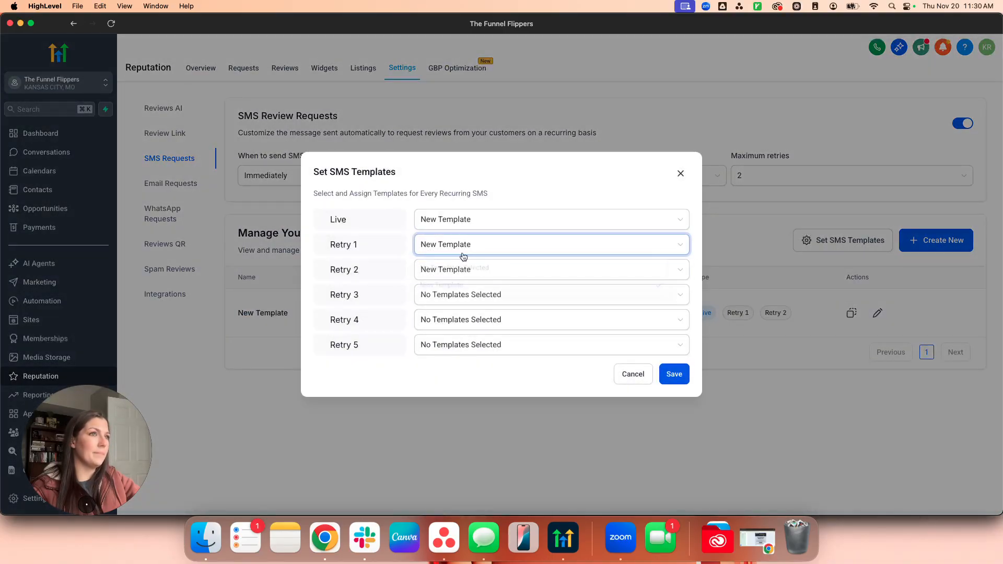
left_click(449, 267)
left_click(495, 269)
left_click(470, 291)
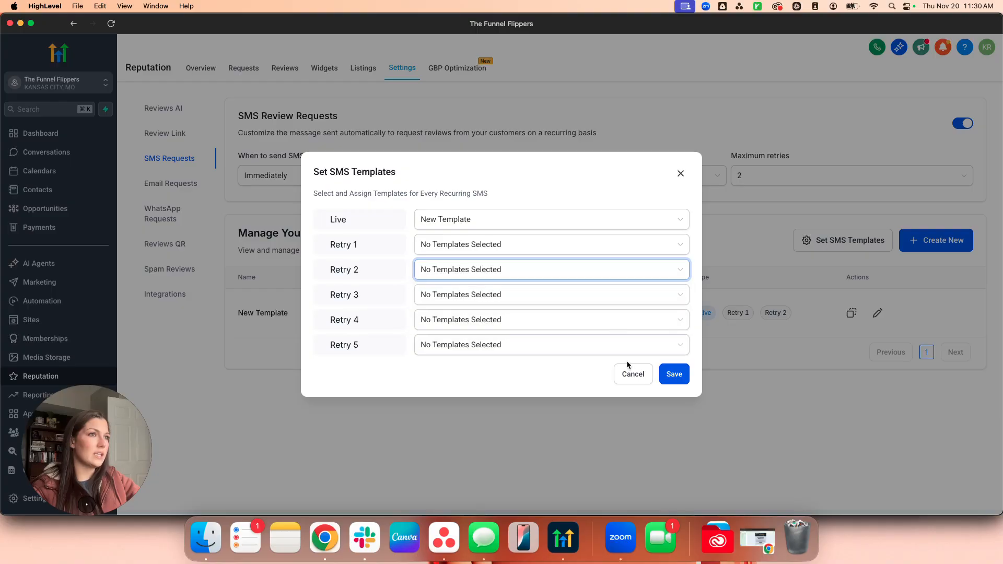
left_click(658, 374)
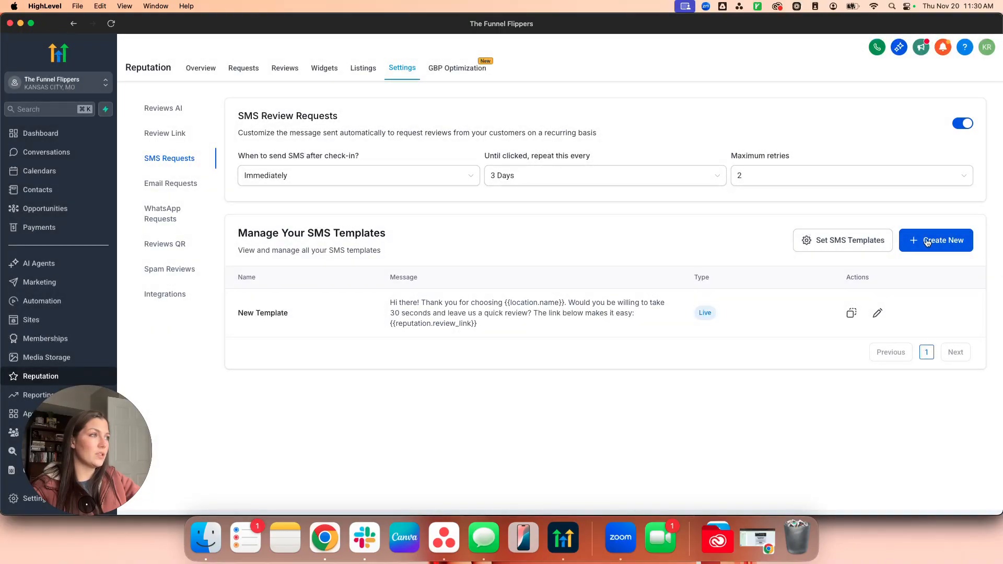
Create a Happy Experience Check-in SMS template from the pre-built template library.
left_click(926, 242)
left_click(580, 379)
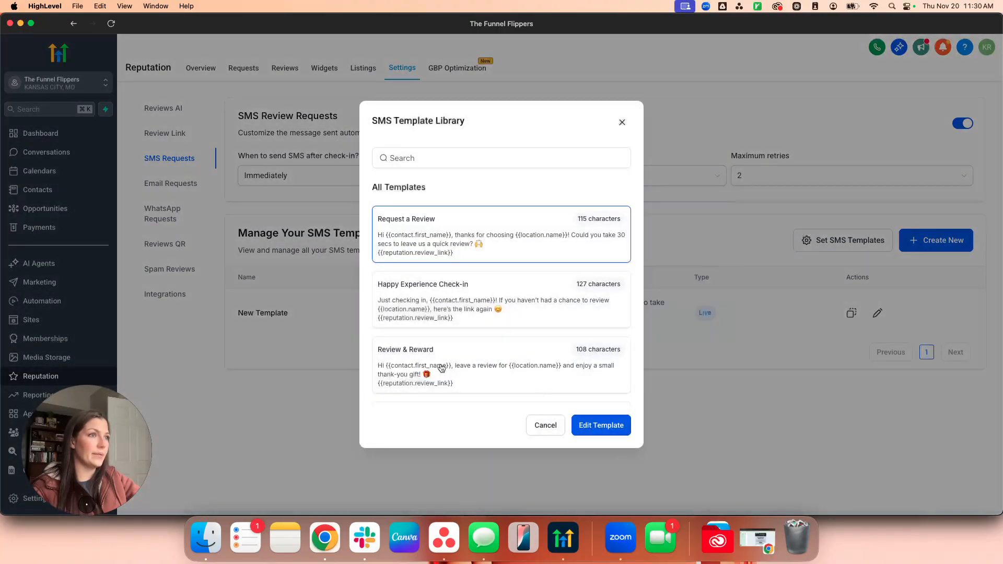
left_click(487, 318)
left_click(607, 426)
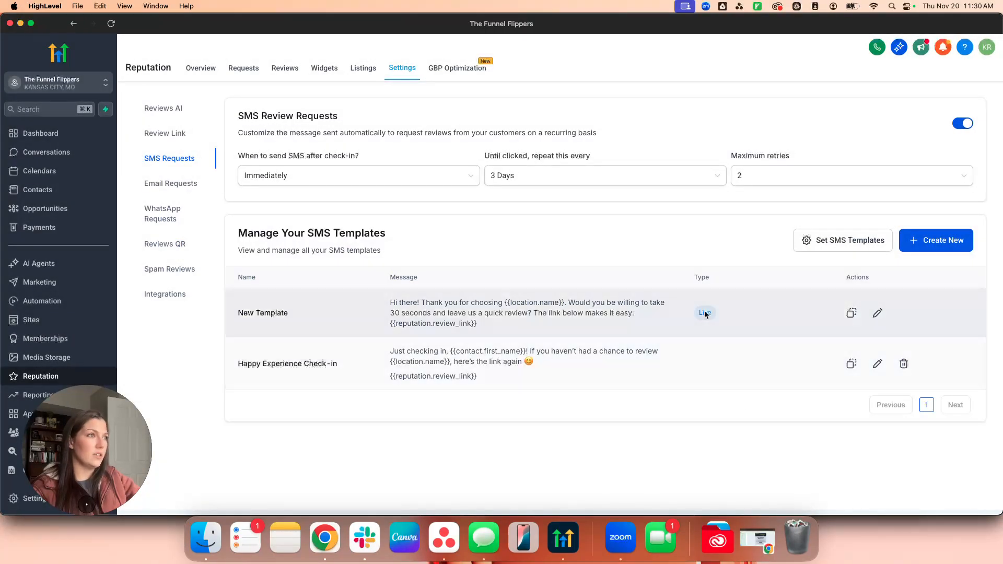
left_click(878, 313)
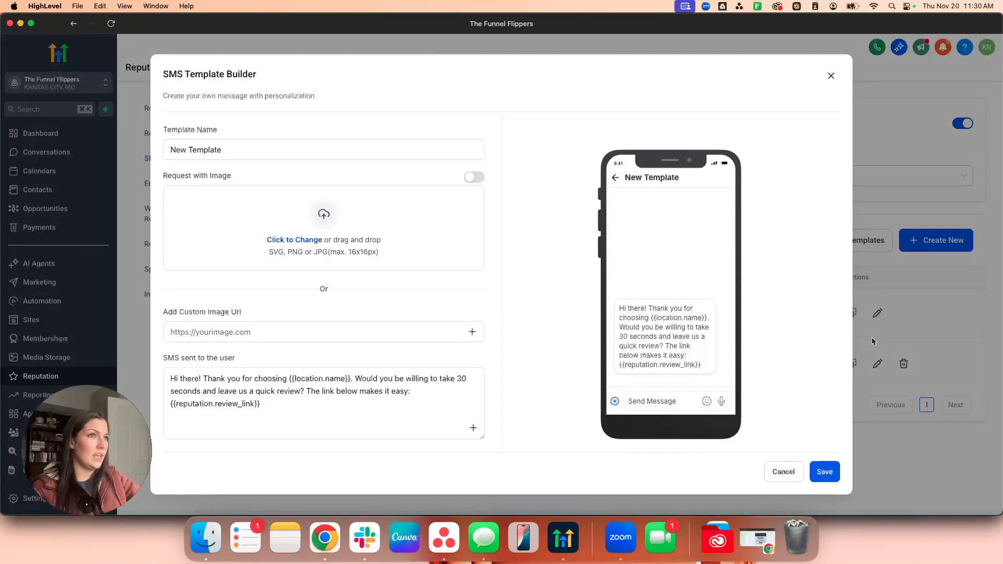
left_click(783, 471)
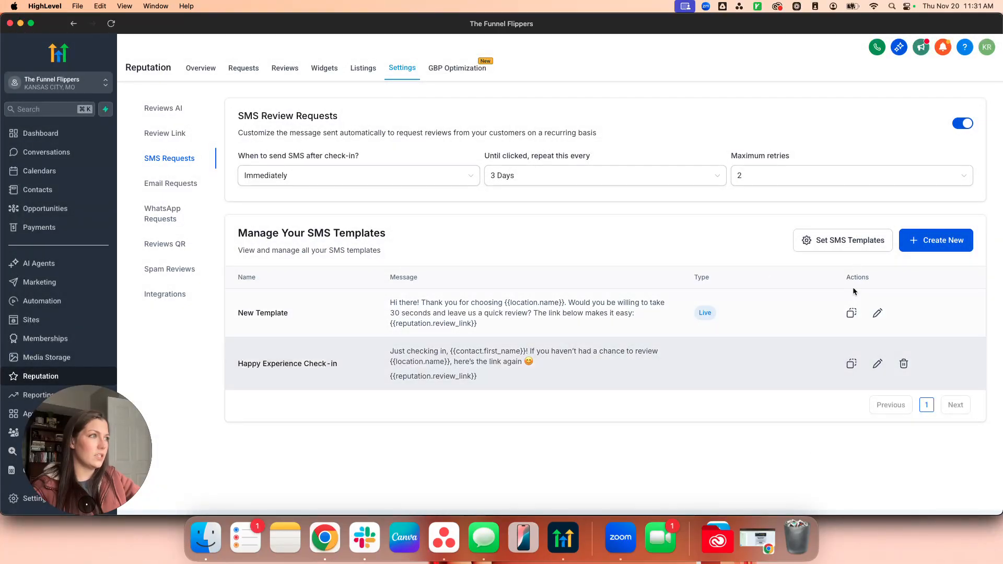
Assign Happy Experience Check-in to Retry 1 and Retry 2 and save.
left_click(859, 245)
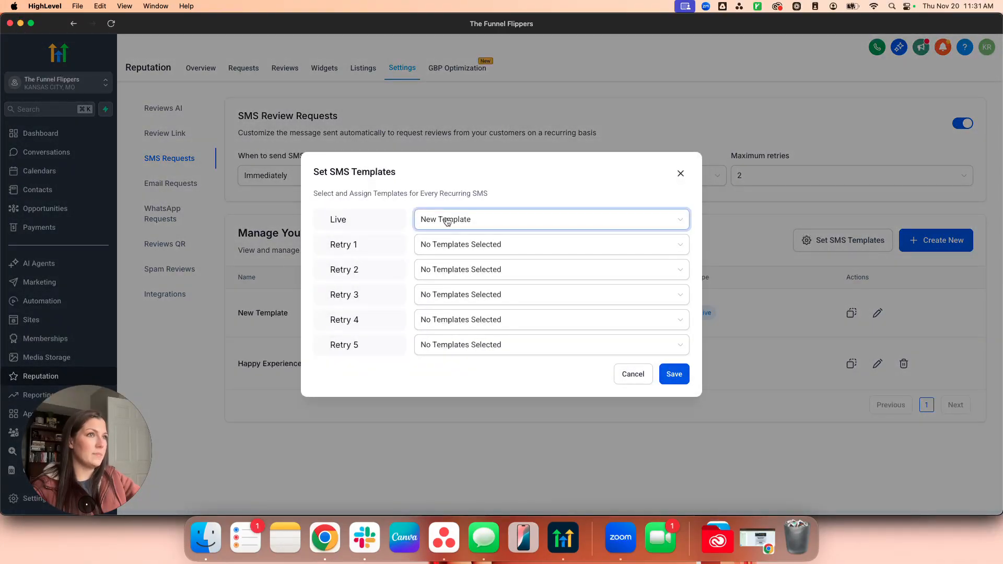
left_click(470, 245)
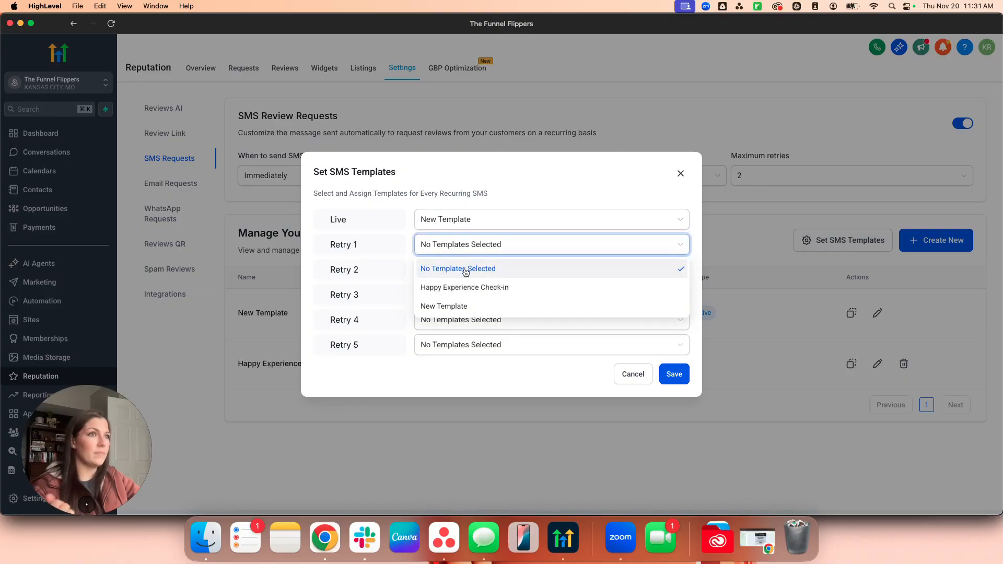
left_click(465, 287)
left_click(493, 270)
left_click(469, 313)
left_click(675, 374)
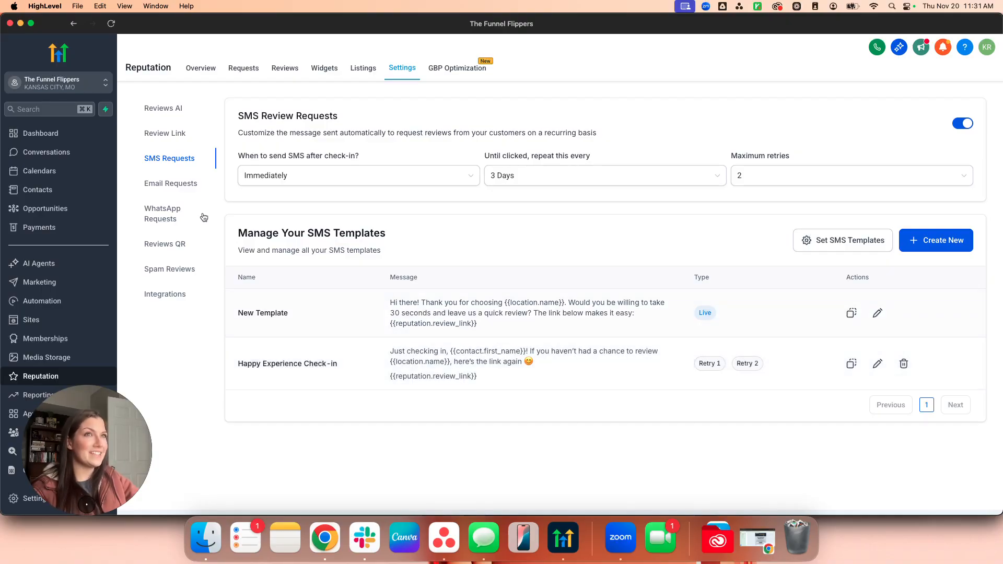
left_click(162, 186)
Return to Email Requests and check the Default Email template options without changing them.
left_click(203, 164)
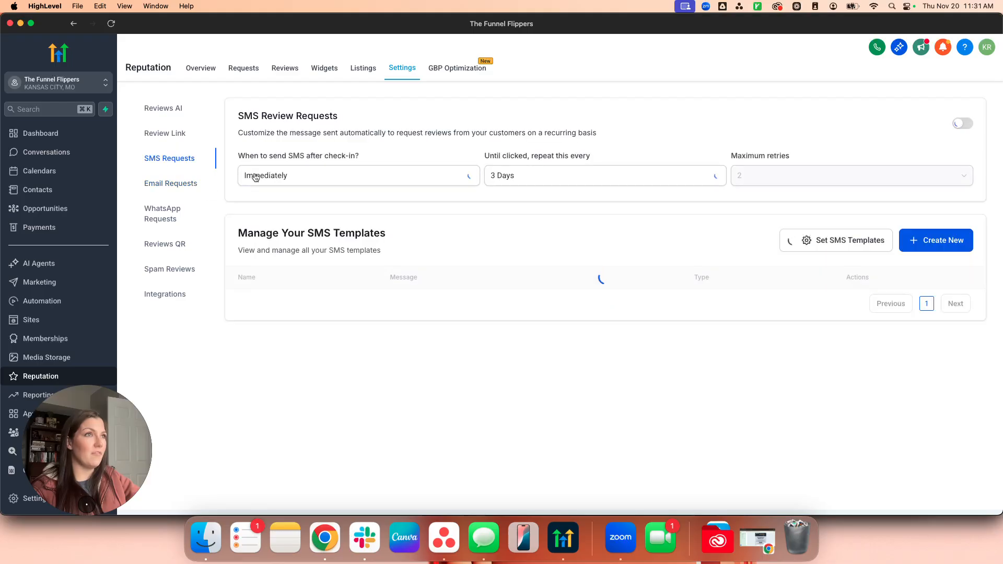
left_click(167, 184)
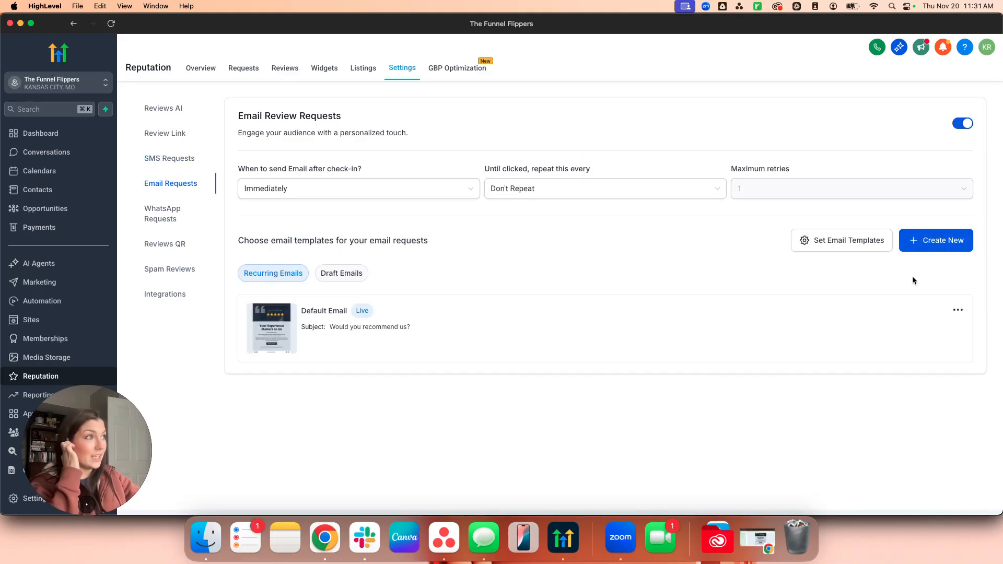
left_click(957, 310)
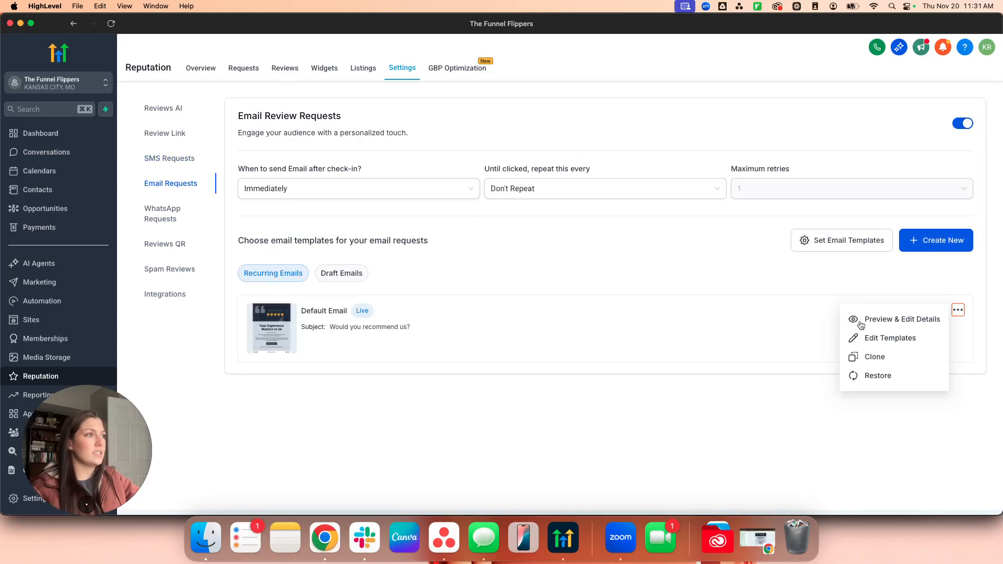
left_click(879, 338)
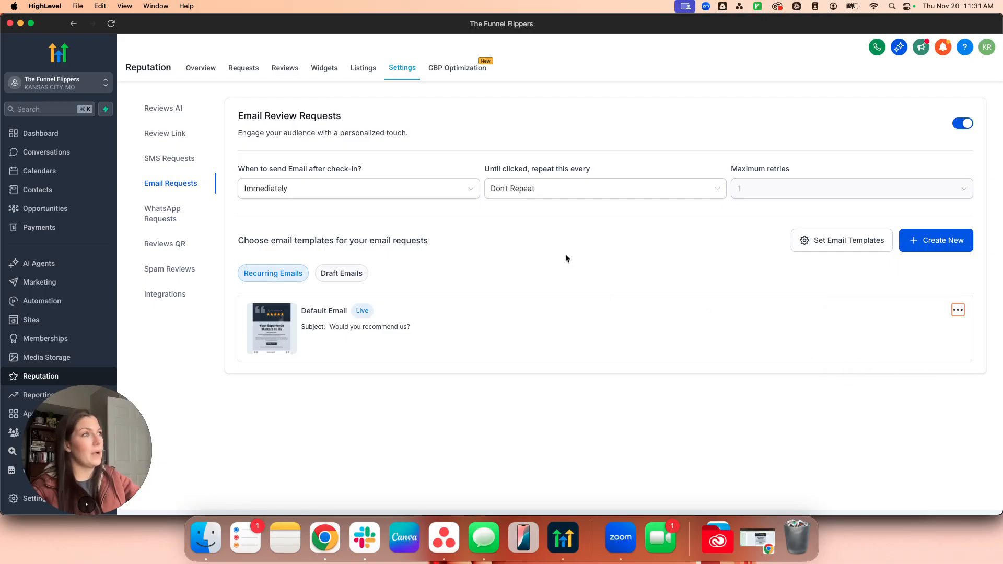
Leave email timing at Immediately and Don't Repeat, then open the WhatsApp Requests settings.
left_click(341, 195)
left_click(607, 217)
left_click(606, 189)
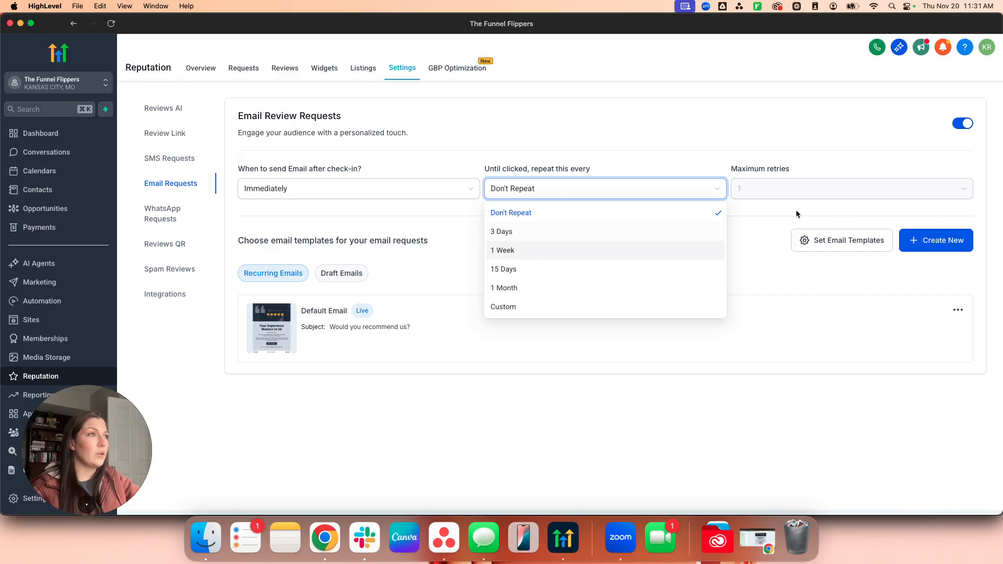
left_click(446, 233)
left_click(155, 215)
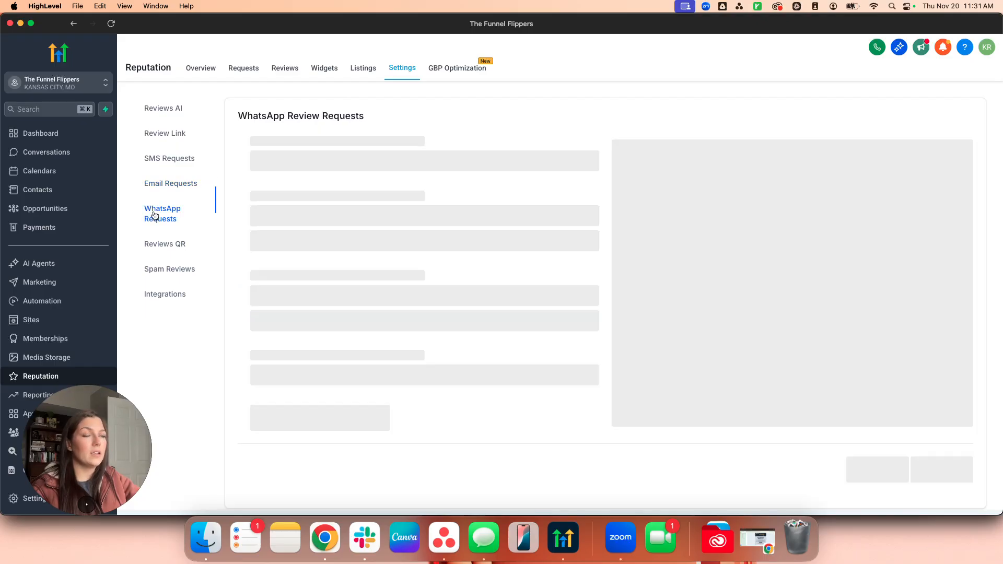
Open the Reviews QR settings, which show no QR codes created yet.
left_click(183, 245)
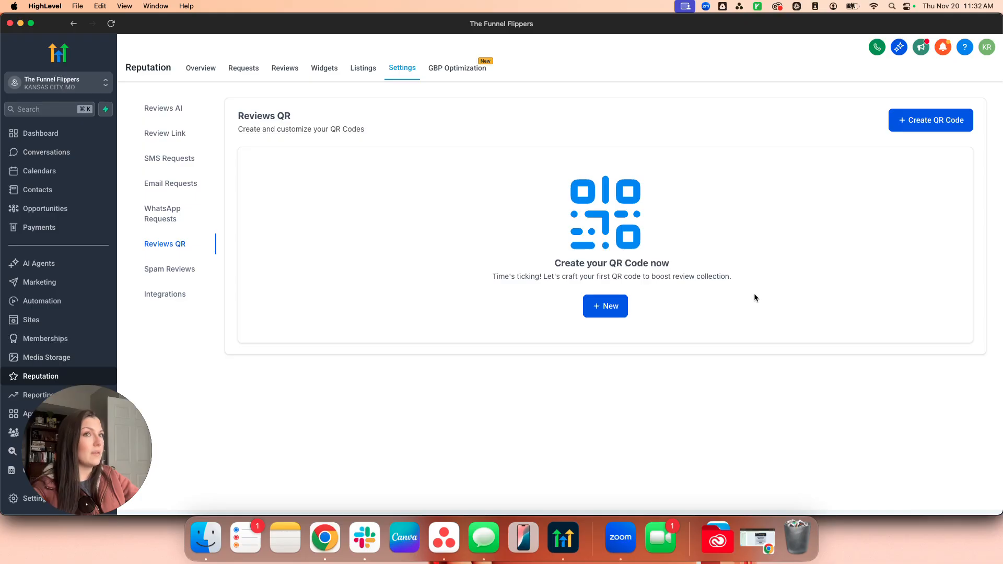
left_click(620, 313)
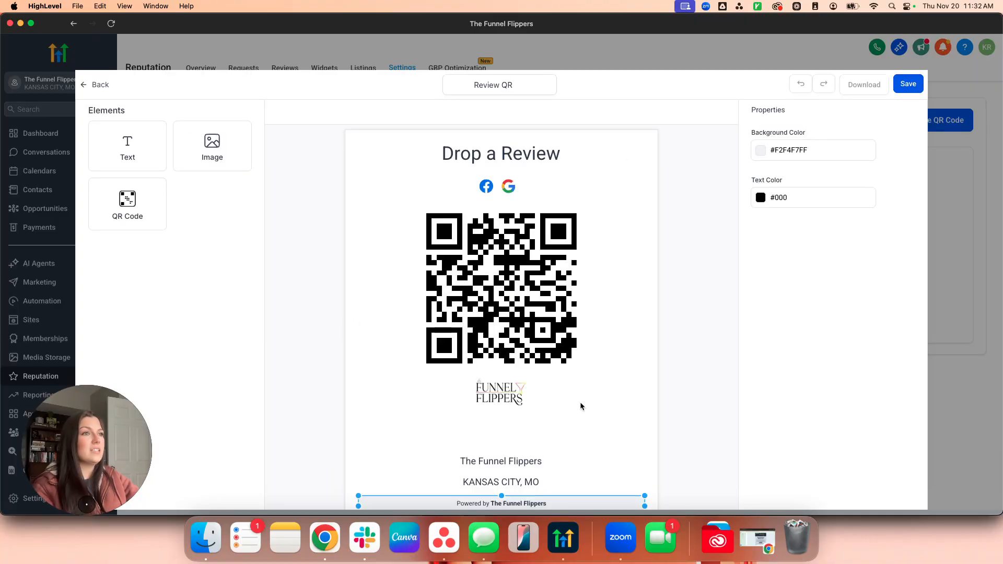
left_click(516, 315)
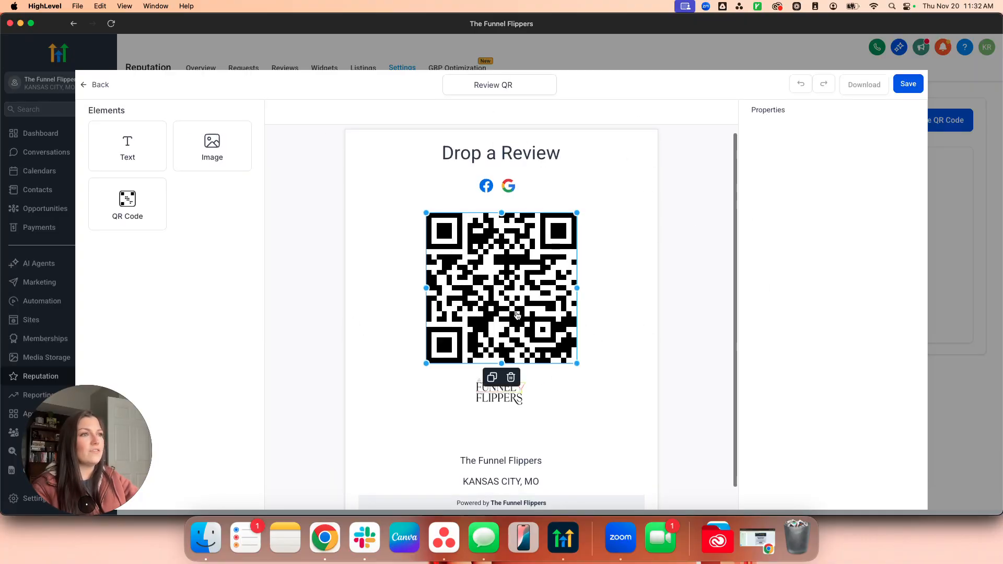
scroll(686, 282, "up", 1)
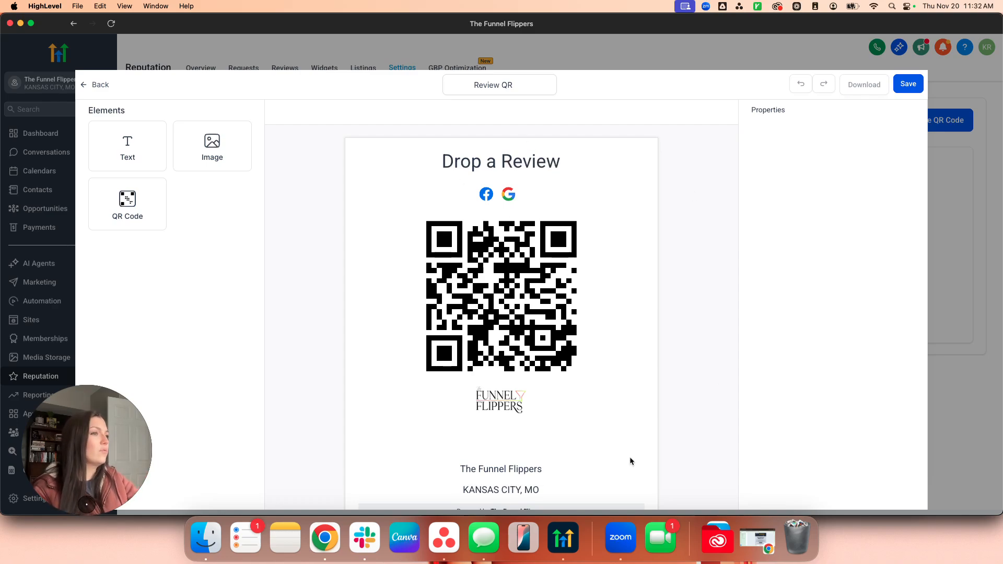
scroll(476, 404, "down", 2)
scroll(477, 403, "up", 2)
left_click(466, 241)
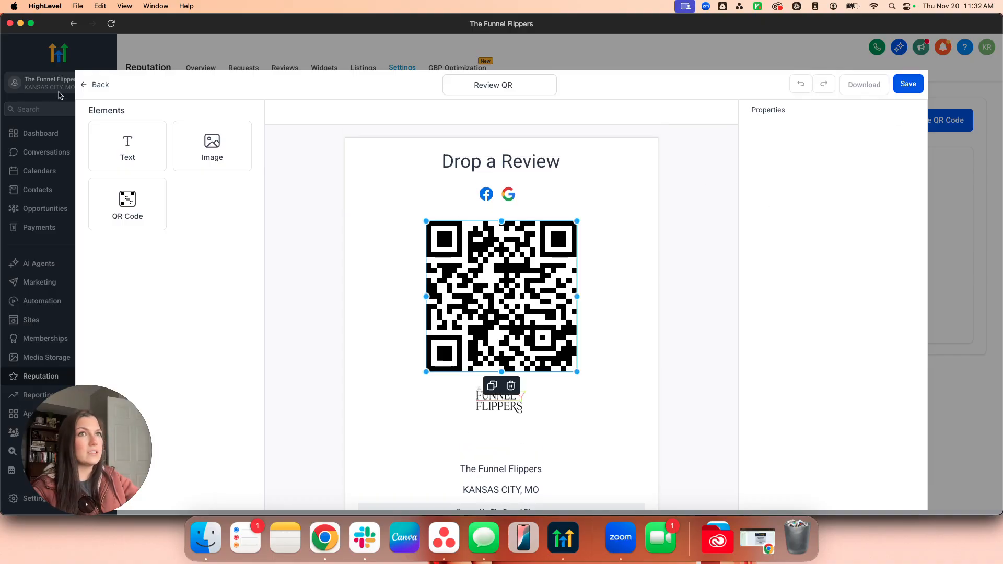
left_click(98, 86)
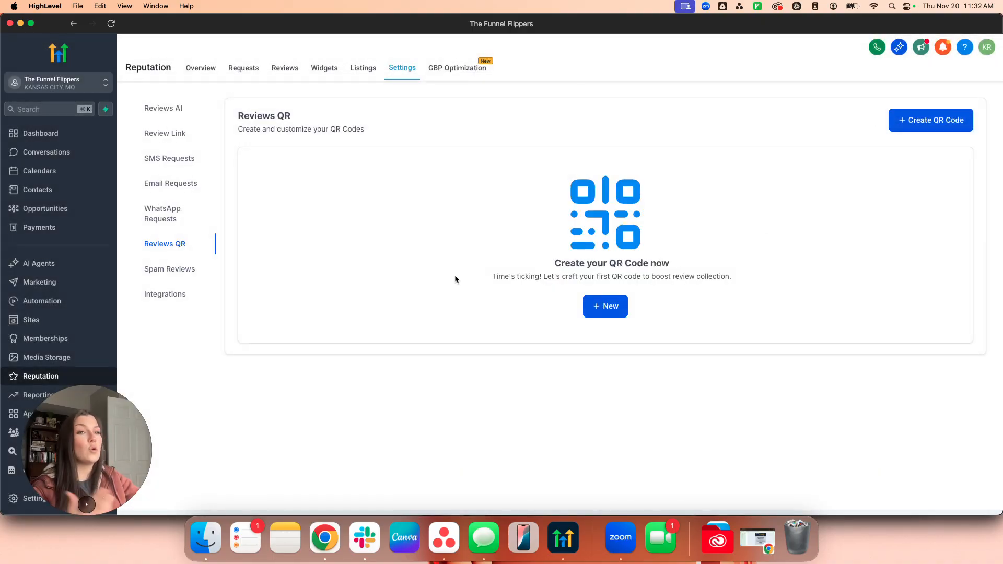
Open Spam Reviews, turn automatic spam detection On, and highlight its impacts text.
left_click(183, 276)
left_click(759, 171)
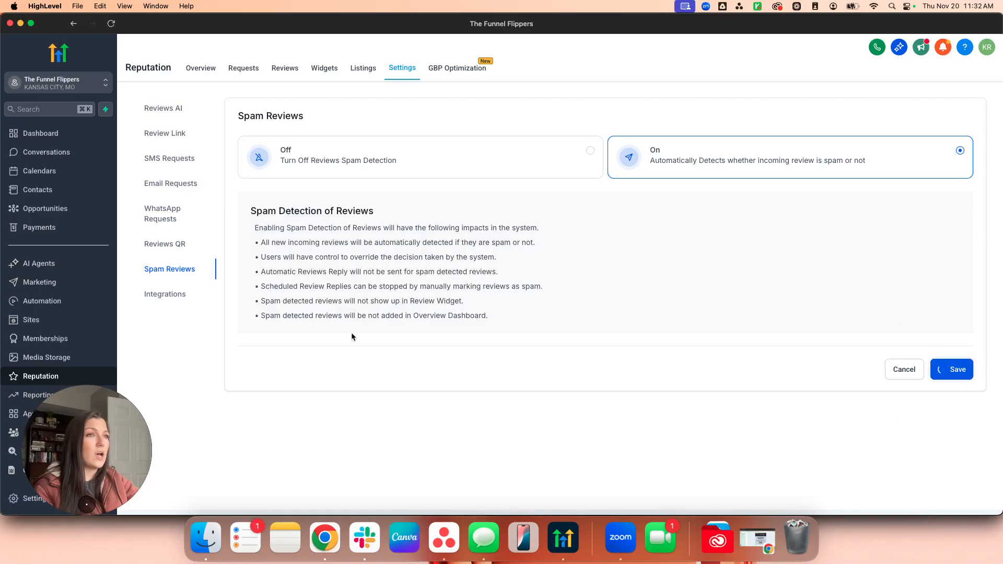
left_click_drag(545, 301, 569, 317)
left_click(568, 321)
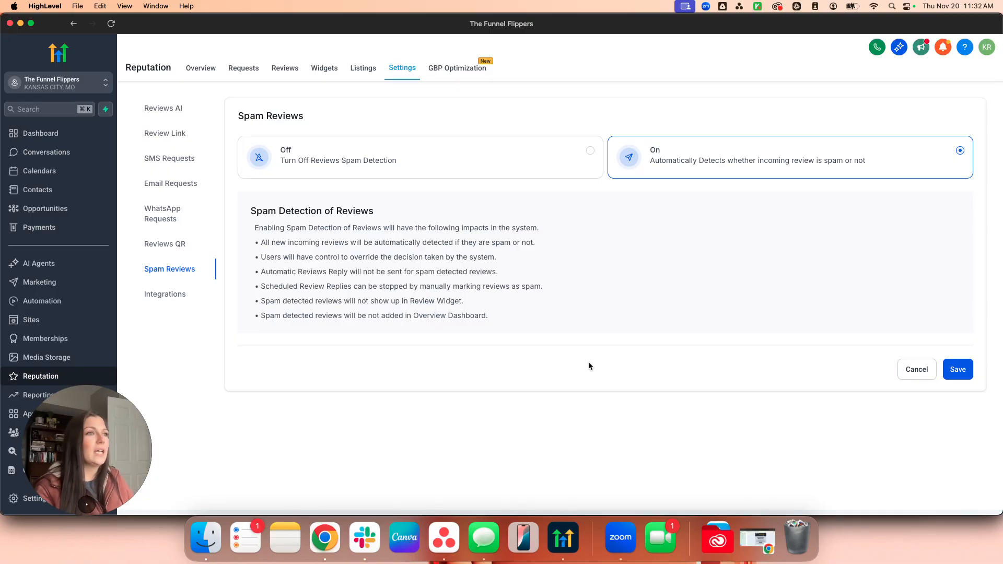
Highlight the Review Widget bullet in the list of spam detection effects.
left_click_drag(260, 301, 596, 297)
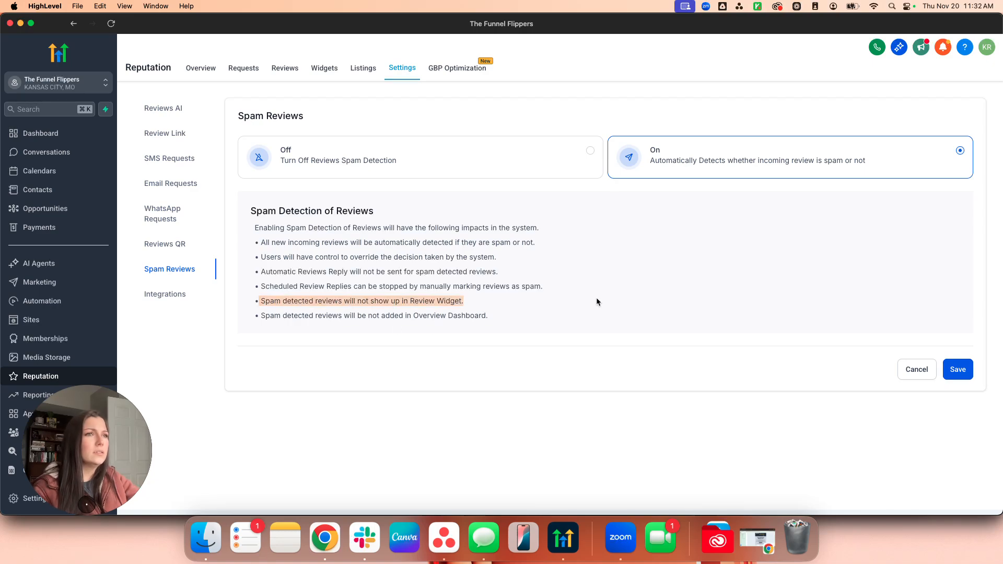
left_click(592, 299)
left_click_drag(419, 302, 262, 297)
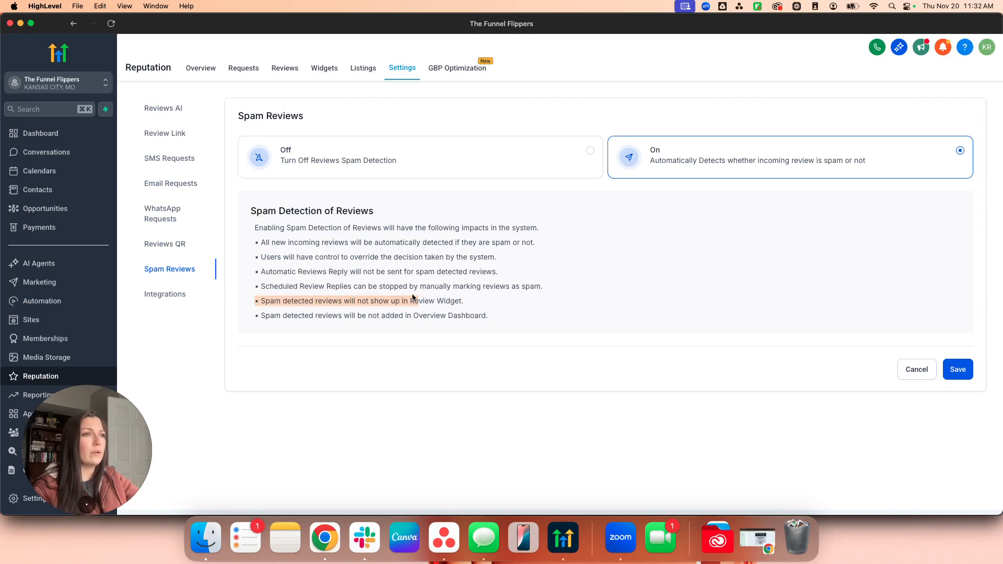
left_click(457, 298)
left_click_drag(463, 299, 255, 300)
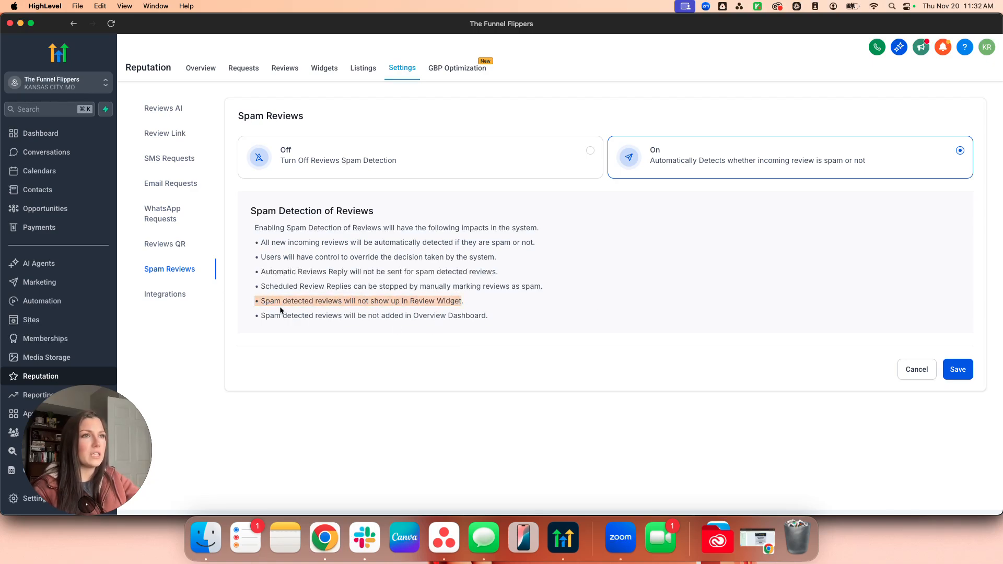
left_click(334, 326)
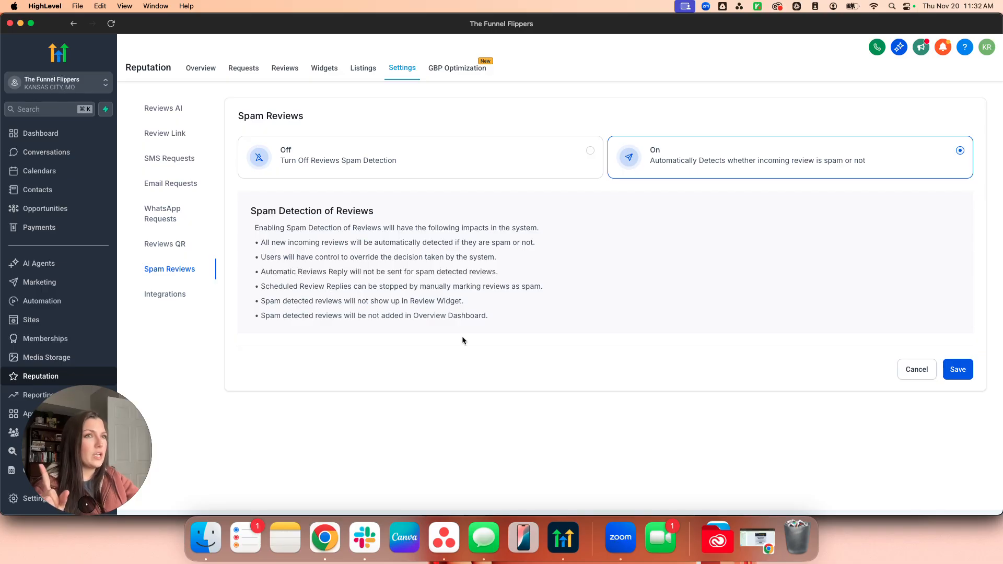
Browse the review platform integrations grid, view Review Link, then return to Reviews AI settings.
left_click(166, 296)
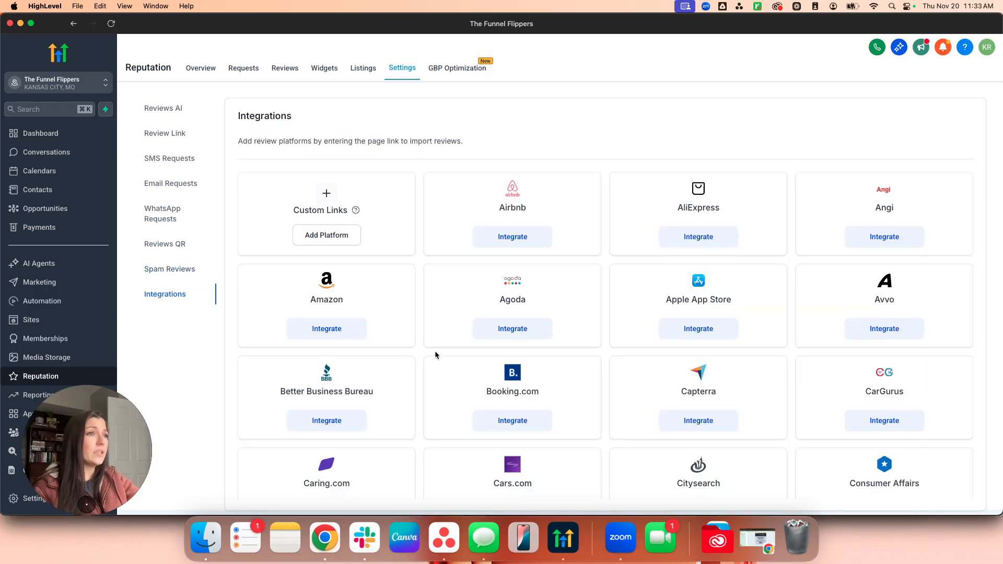
scroll(512, 369, "down", 3)
scroll(512, 369, "down", 15)
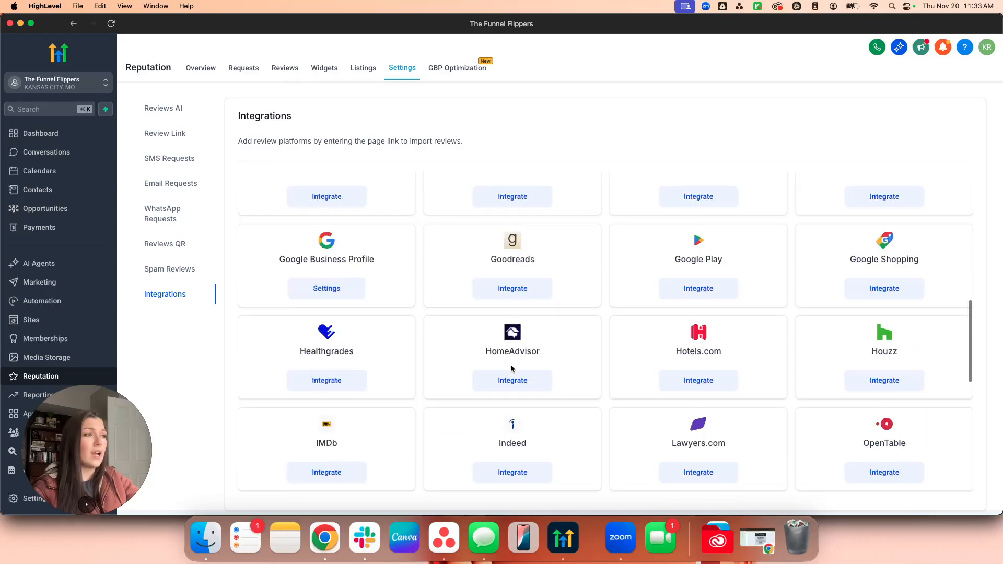
scroll(512, 369, "down", 3)
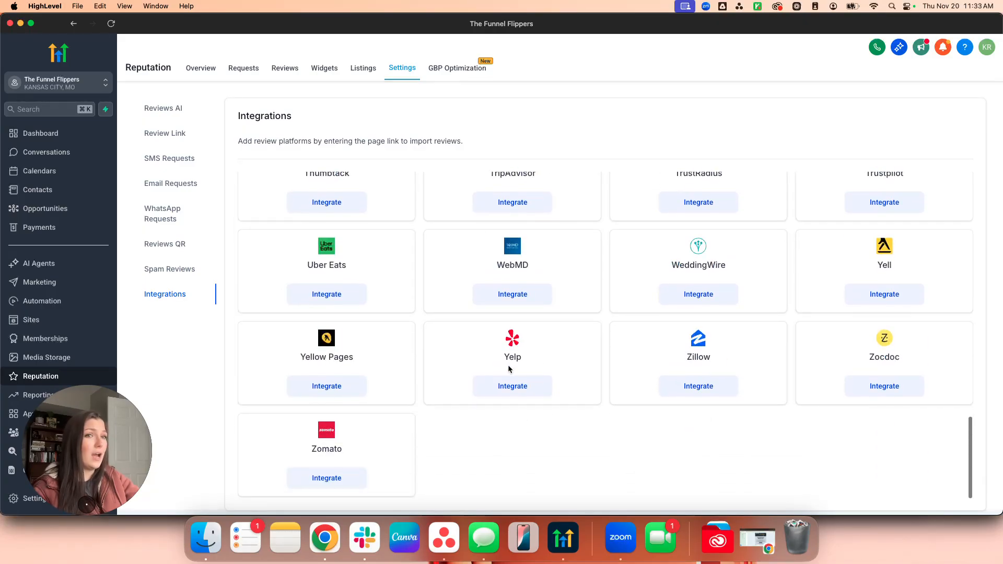
scroll(508, 365, "up", 20)
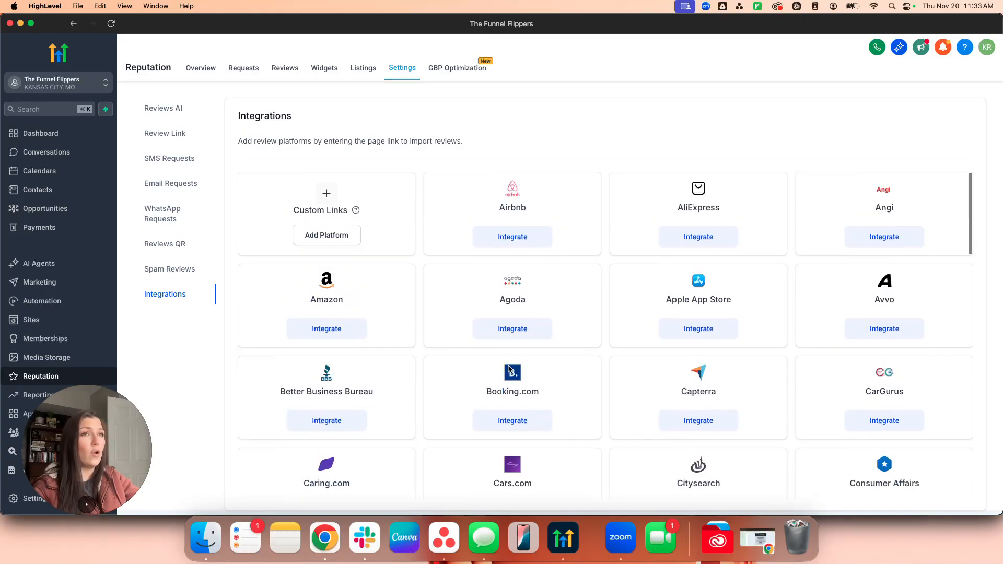
left_click(174, 137)
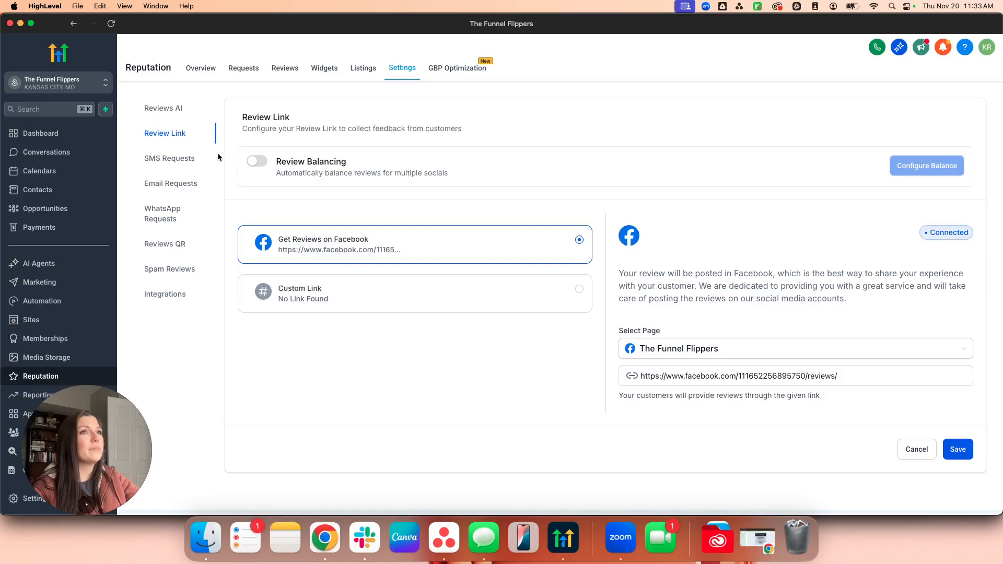
left_click(151, 108)
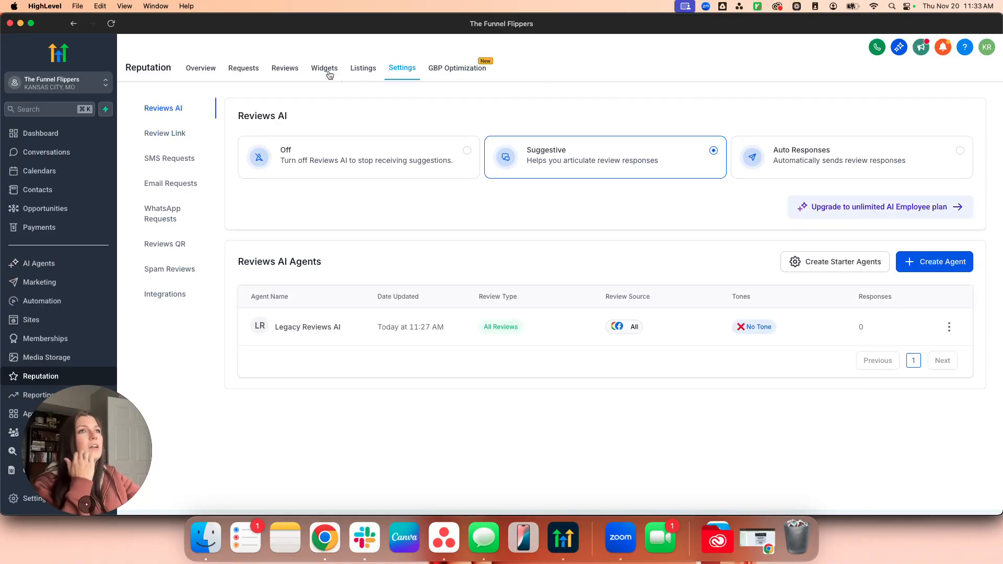
Check Requests and Competitor Analysis (Tank Hill Park 4.79 from 793 reviews), then return to Requests.
left_click(260, 71)
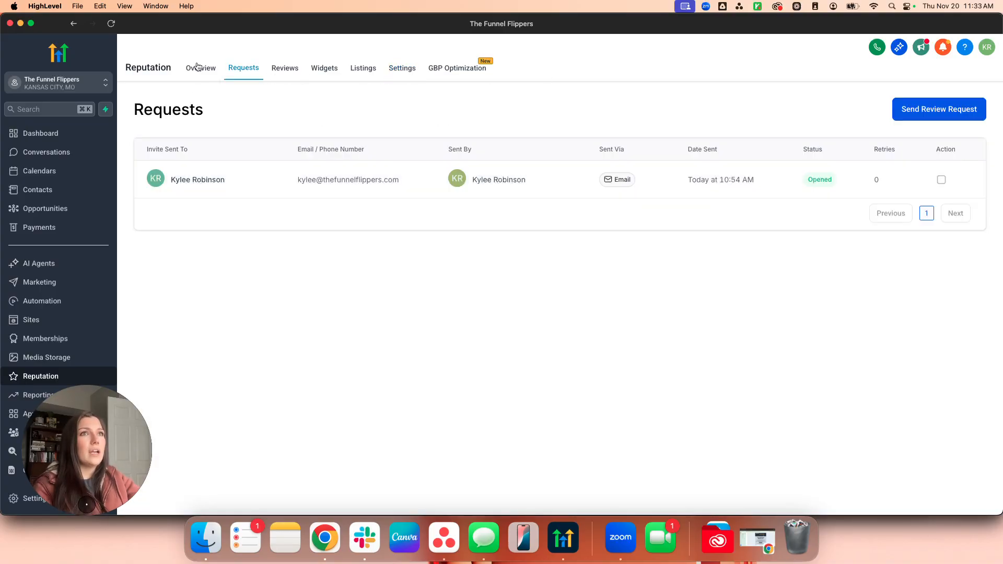
left_click(198, 66)
left_click(207, 135)
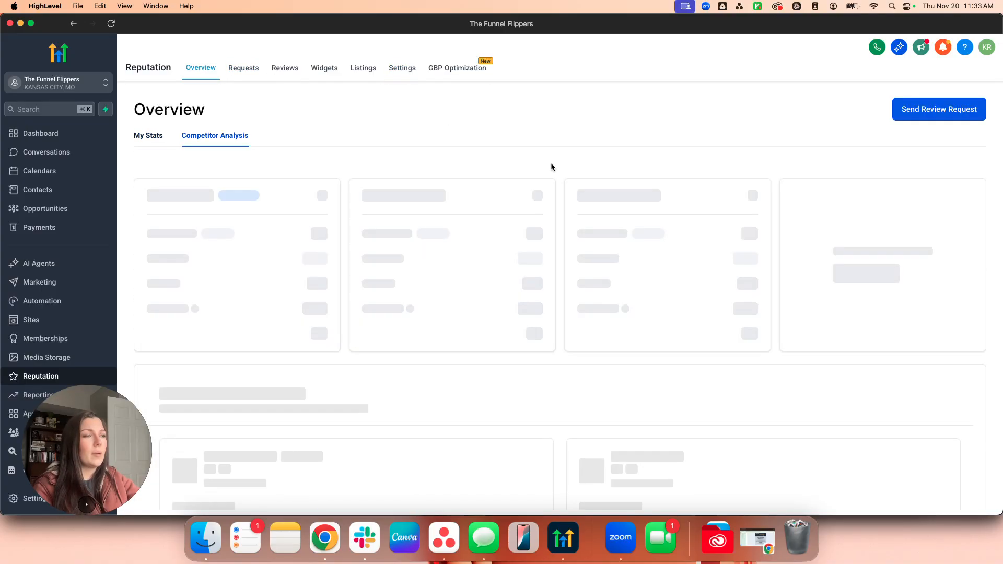
scroll(785, 350, "down", 3)
scroll(784, 349, "down", 4)
scroll(223, 336, "up", 9)
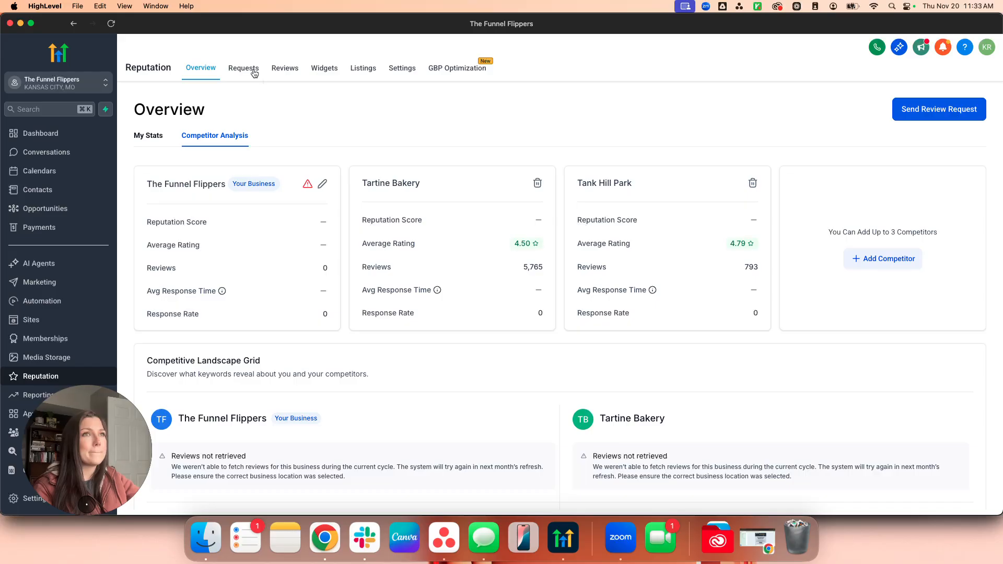
left_click(254, 73)
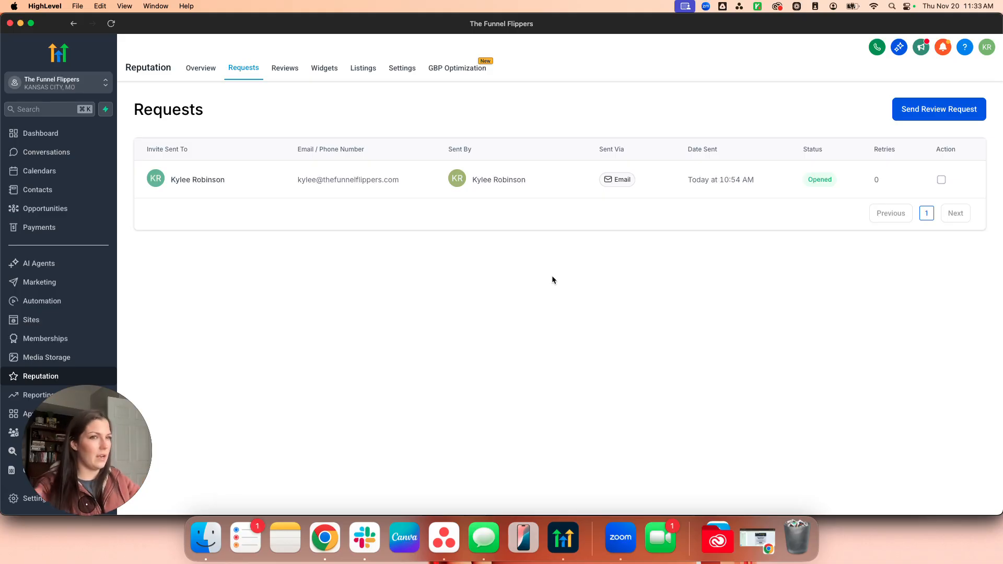
Start a new review request and pick the recipient contact by searching their name.
left_click(925, 110)
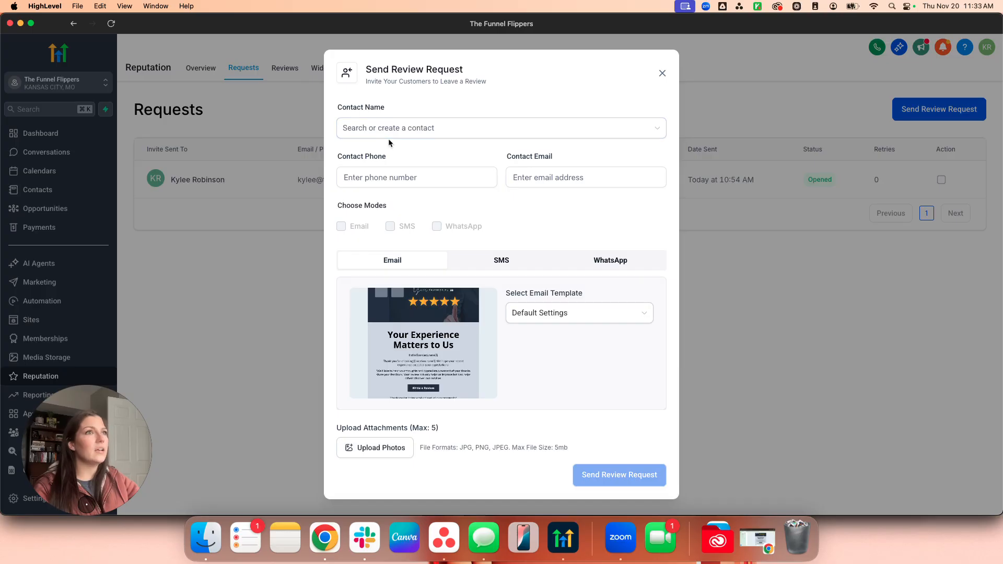
left_click(433, 133)
type("kylee")
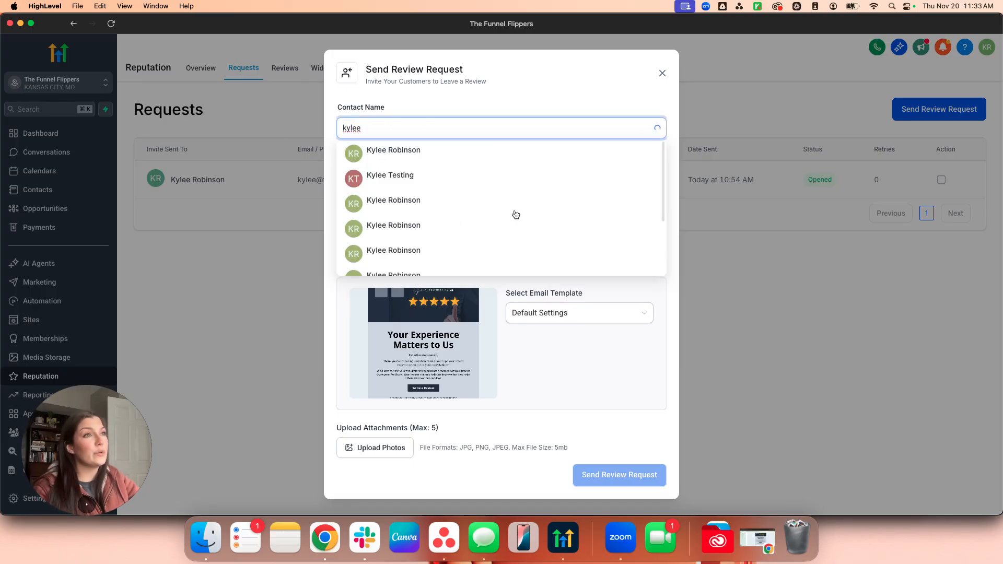
scroll(442, 222, "down", 2)
left_click(446, 241)
left_click(443, 136)
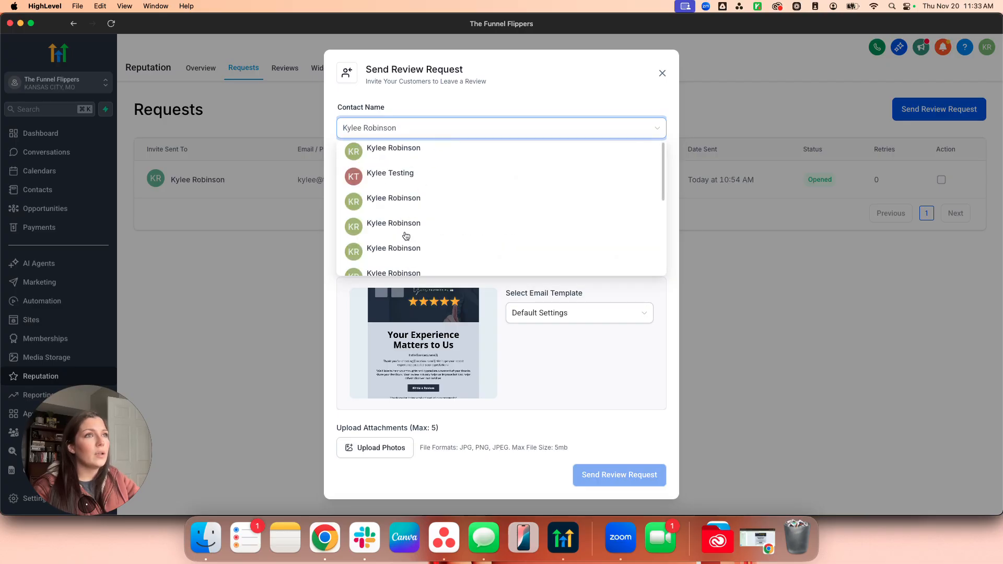
type("kylee")
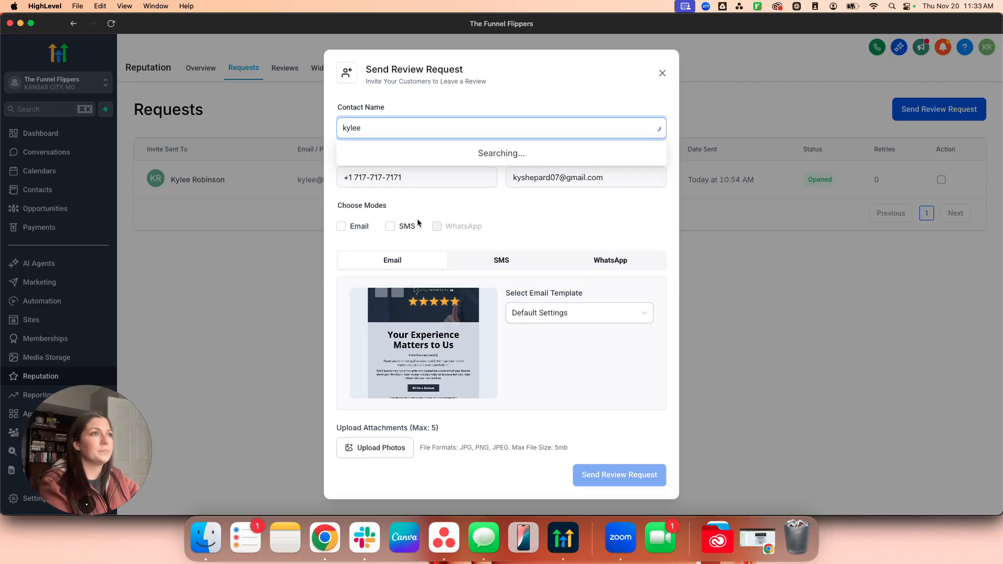
left_click(544, 213)
Choose Email as the channel and send the review request to that contact.
left_click(341, 226)
scroll(585, 329, "down", 1)
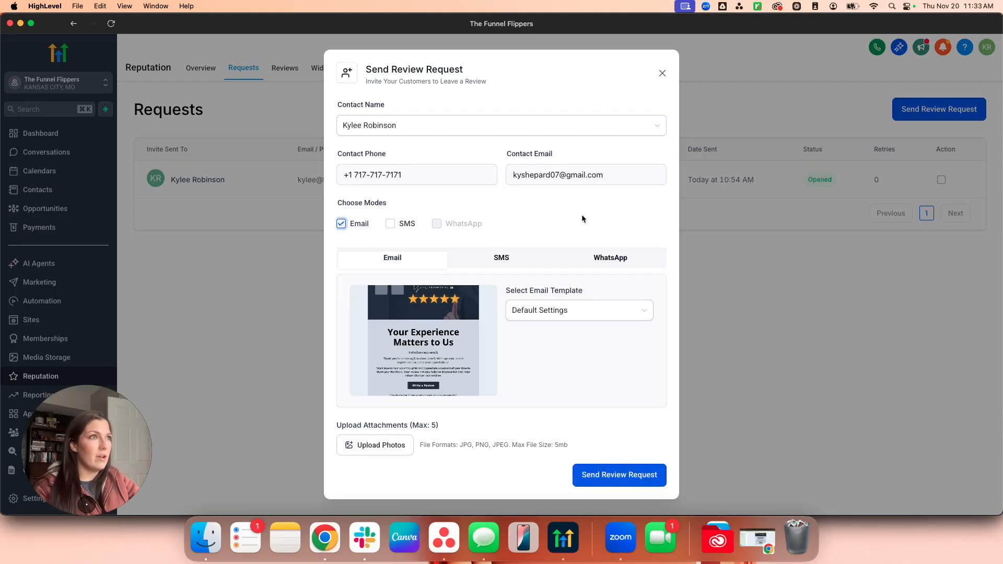
left_click_drag(421, 178, 310, 180)
left_click(532, 213)
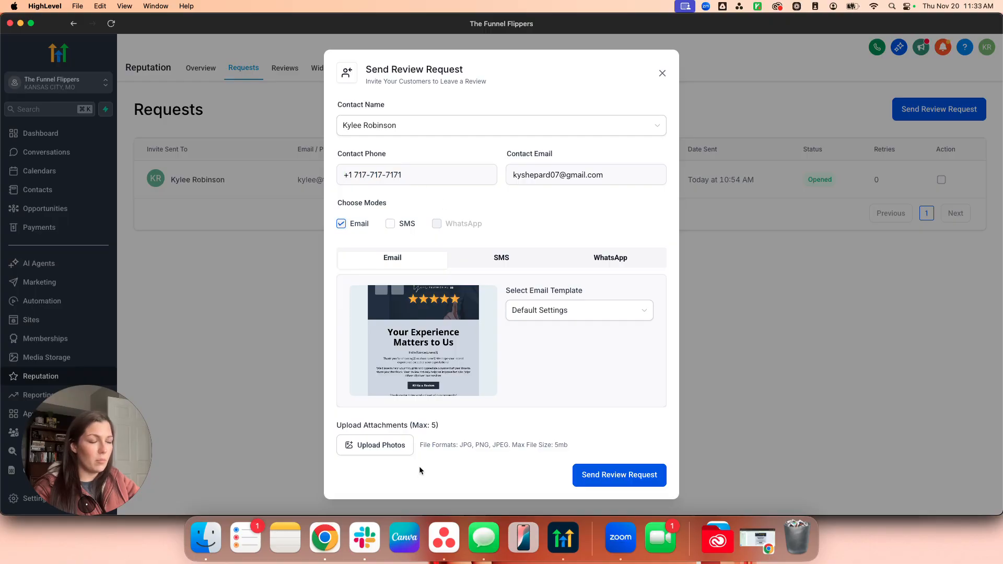
left_click(604, 474)
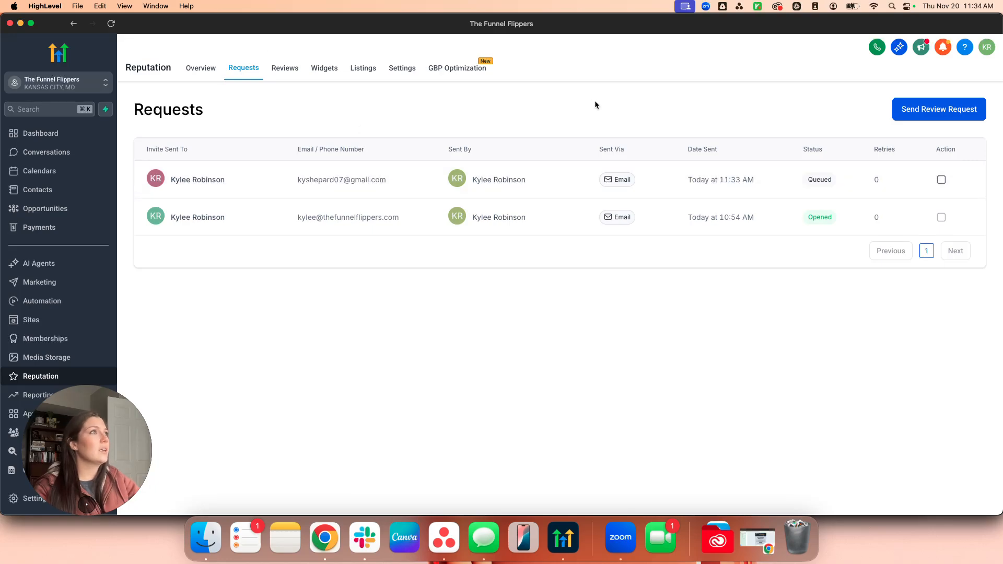
left_click(756, 7)
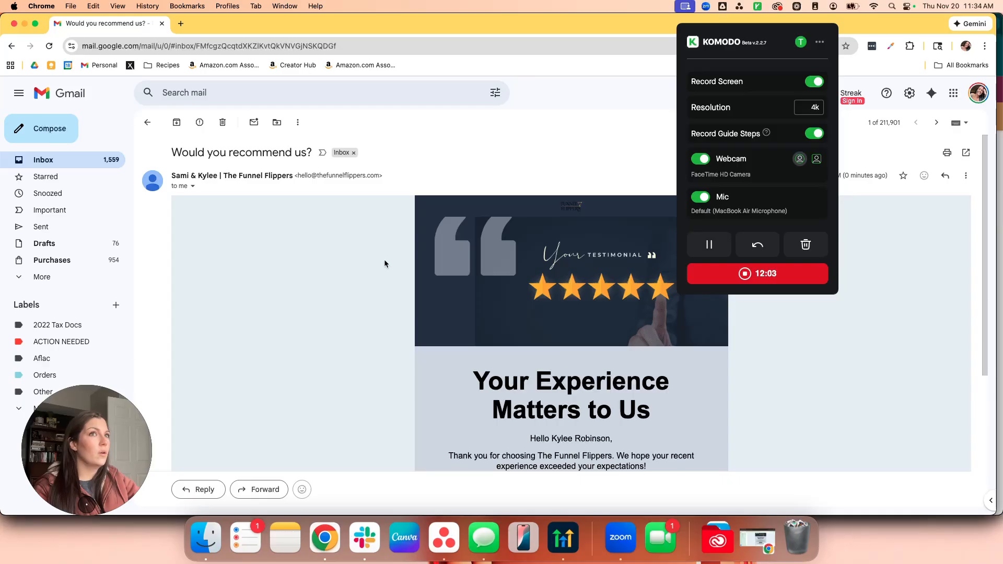
Read the 'Would you recommend us?' email in Gmail and follow its Write a Review link.
left_click(761, 7)
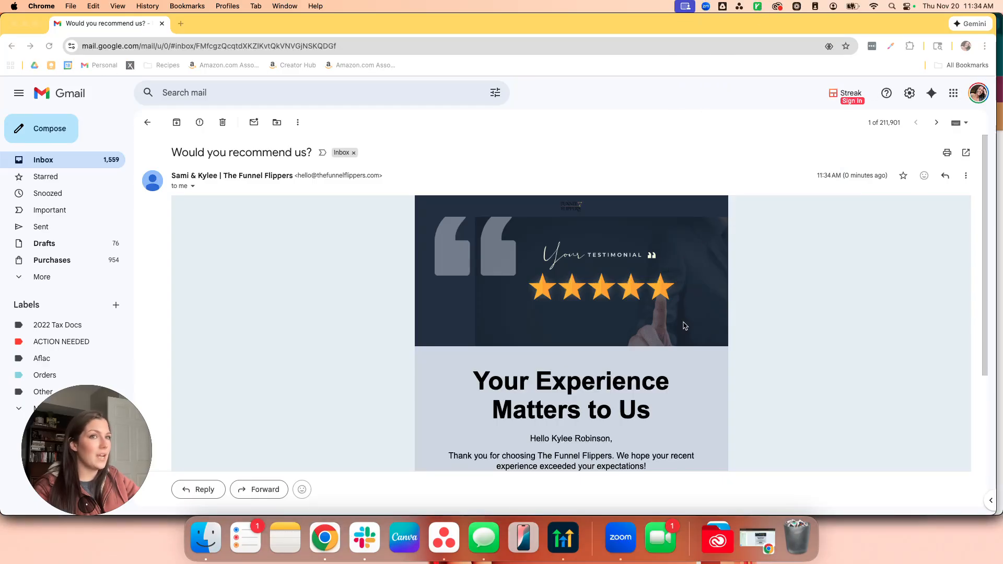
scroll(679, 325, "down", 3)
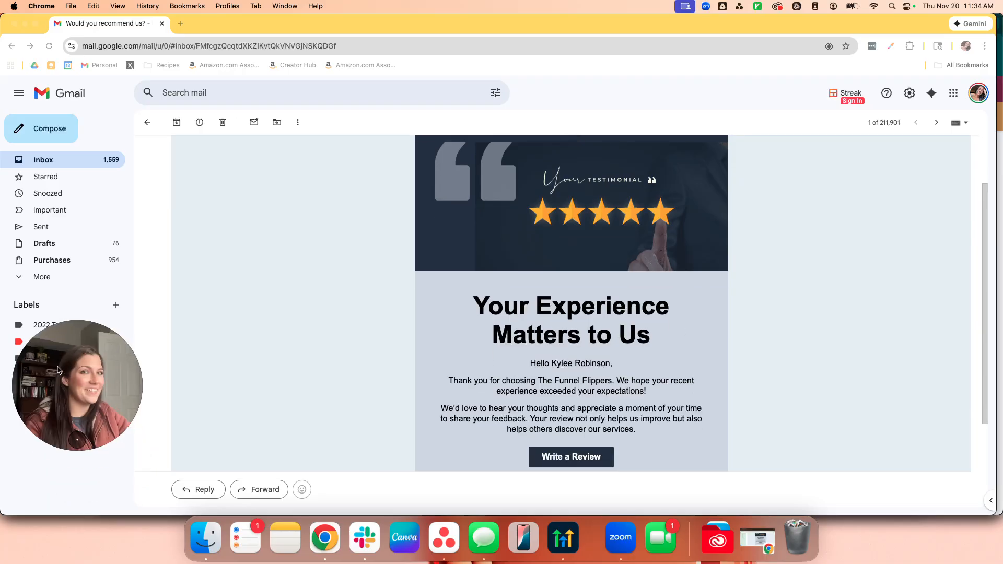
scroll(847, 312, "down", 2)
scroll(848, 311, "down", 1)
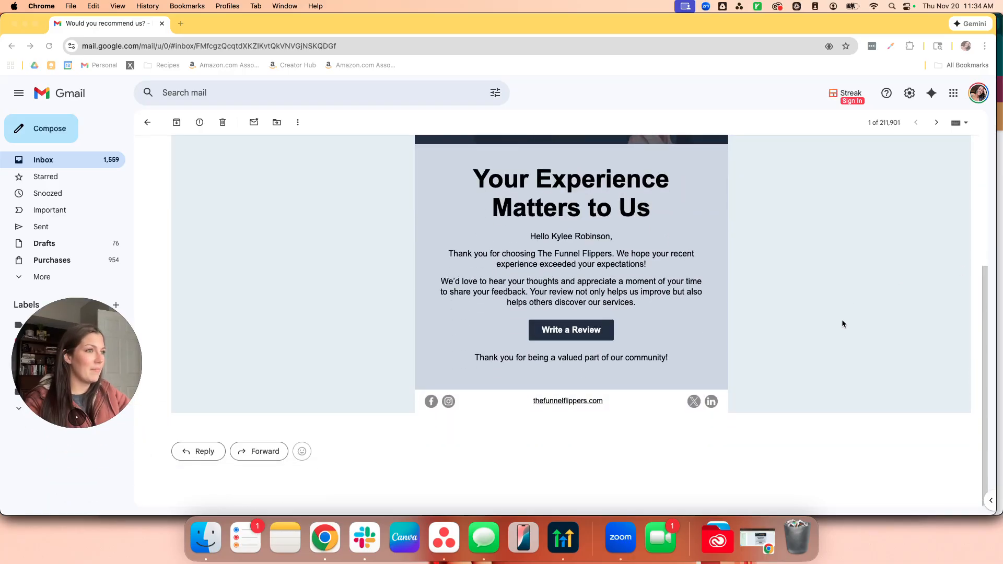
scroll(841, 318, "up", 8)
scroll(844, 322, "down", 8)
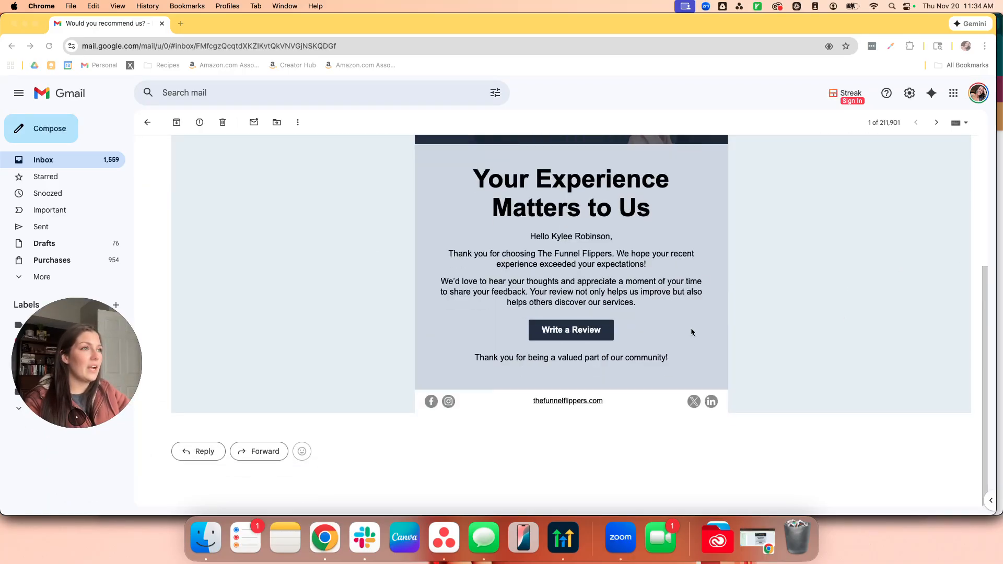
left_click(568, 330)
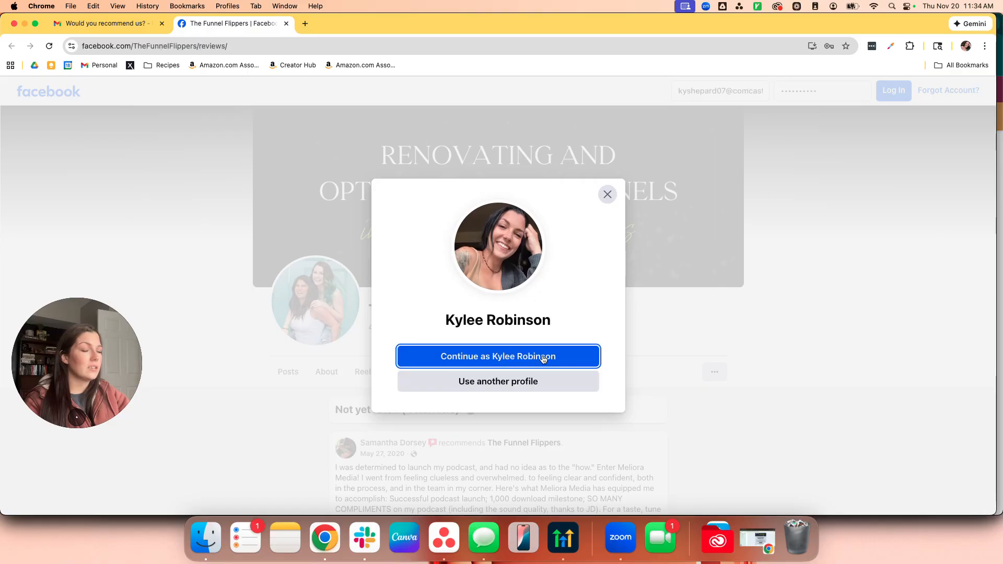
Dismiss the Facebook login prompt, browse The Funnel Flippers' 4 reviews, and close that tab.
left_click(606, 194)
scroll(610, 366, "down", 4)
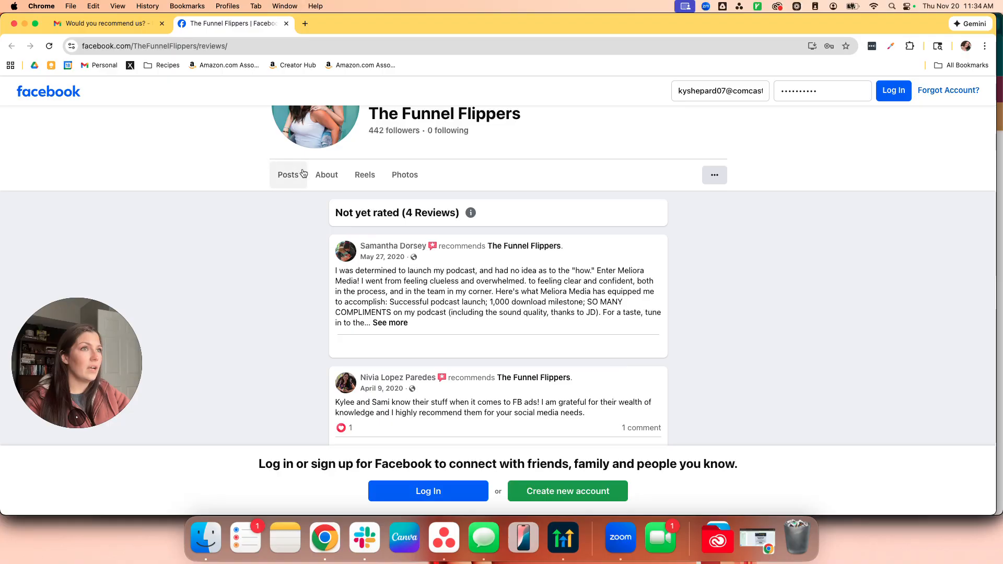
scroll(482, 271, "down", 5)
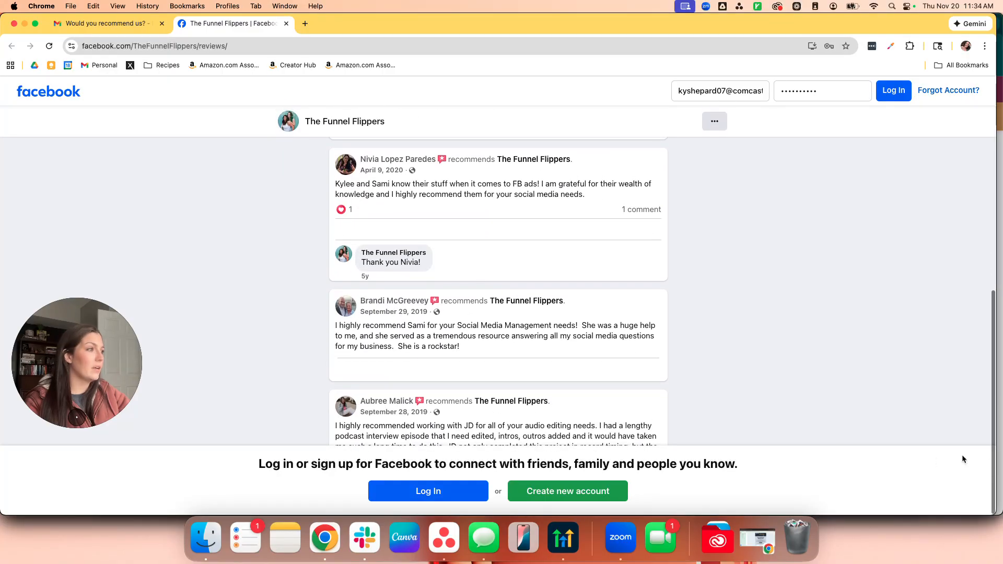
scroll(911, 419, "up", 6)
scroll(876, 406, "up", 2)
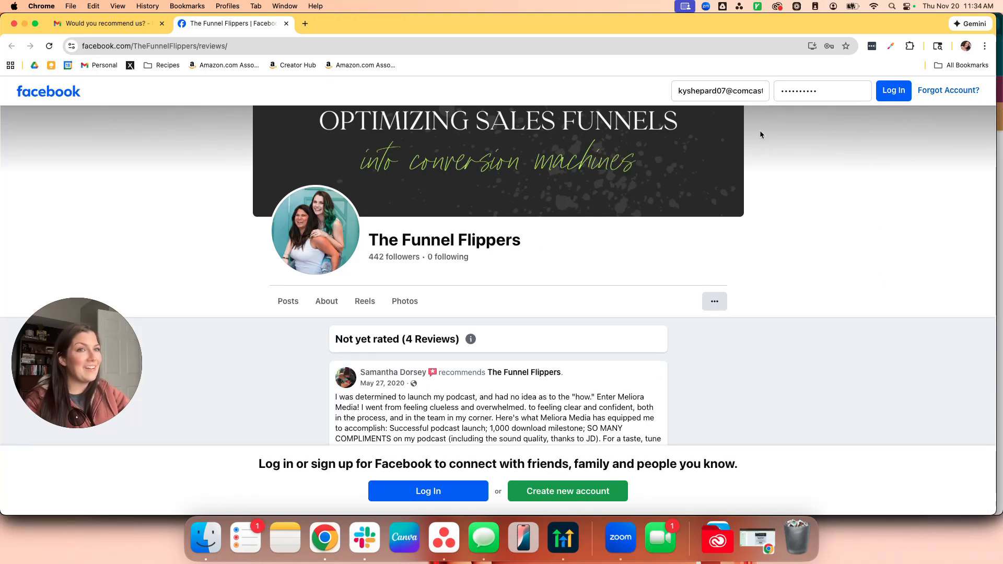
left_click(286, 24)
Close Gmail, return to HighLevel, confirm the request shows Opened, and go back to Reviews.
scroll(519, 400, "up", 2)
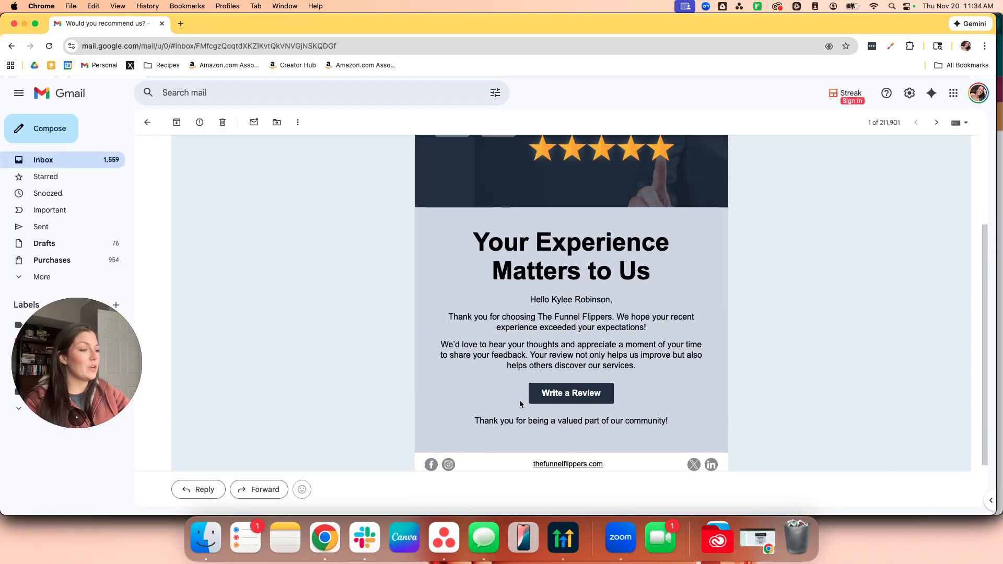
left_click(162, 24)
left_click(562, 538)
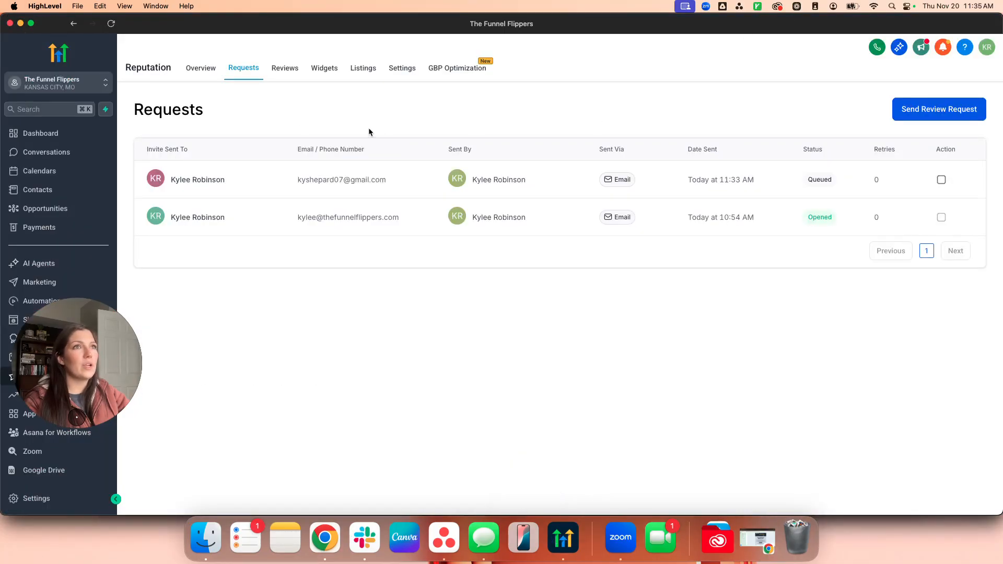
left_click(285, 68)
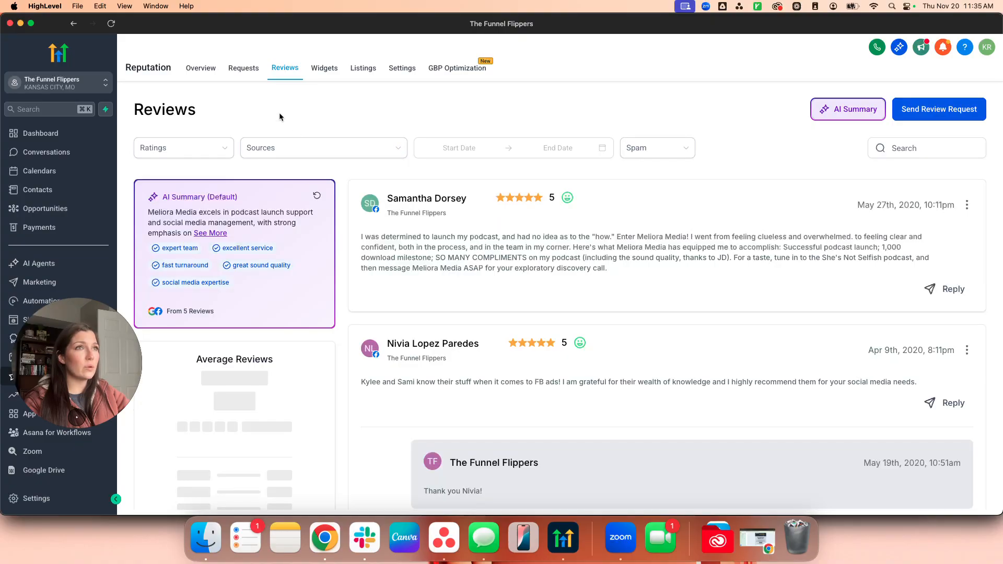
left_click(244, 68)
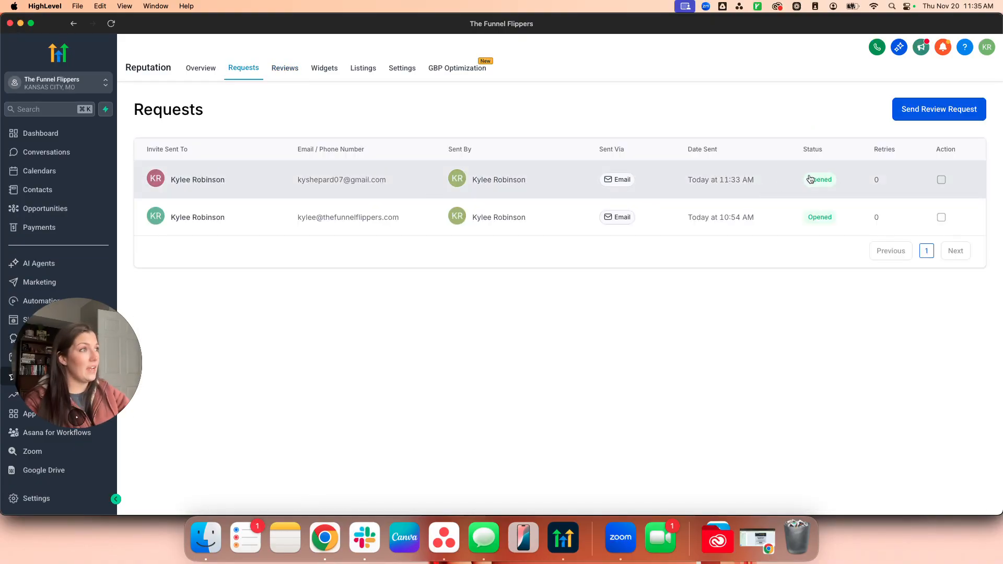
left_click(285, 73)
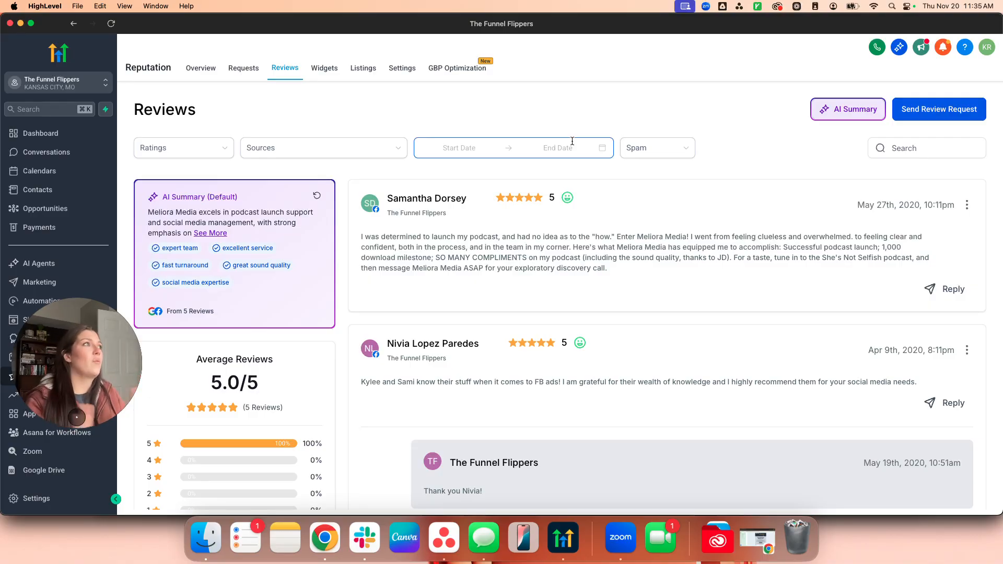
Inspect the AI Summary options and its review page sources without changing anything.
left_click(860, 115)
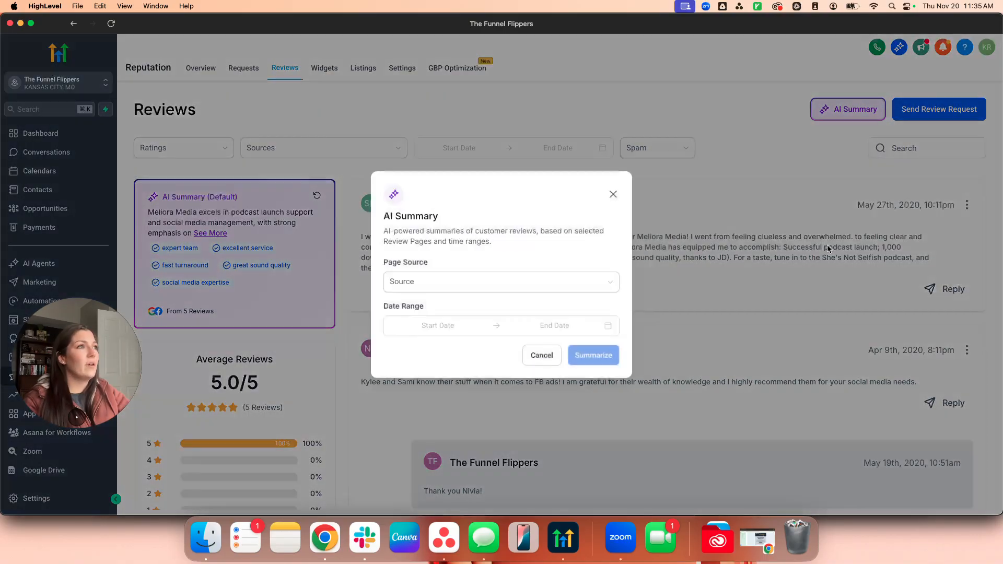
left_click(525, 285)
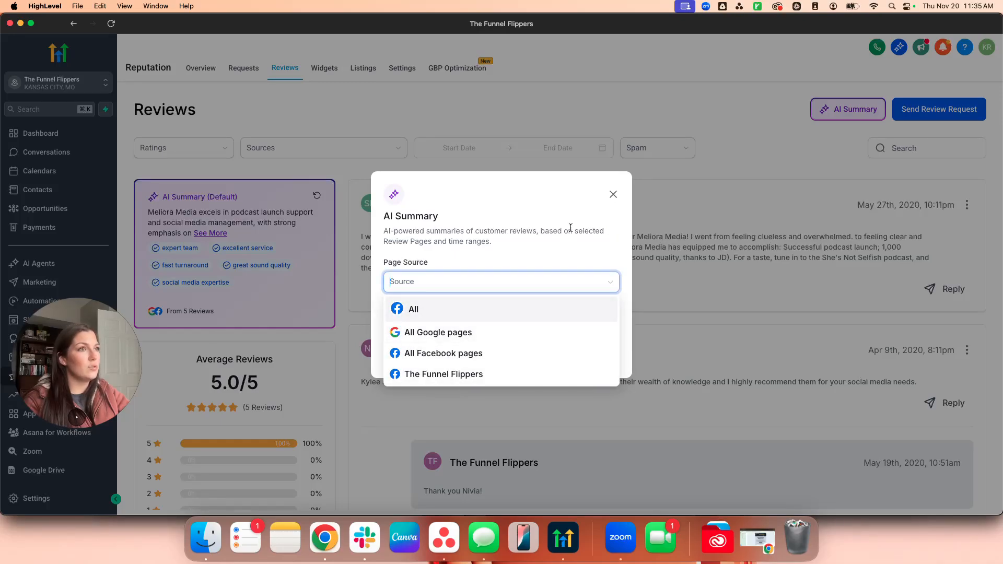
left_click(620, 199)
left_click(614, 195)
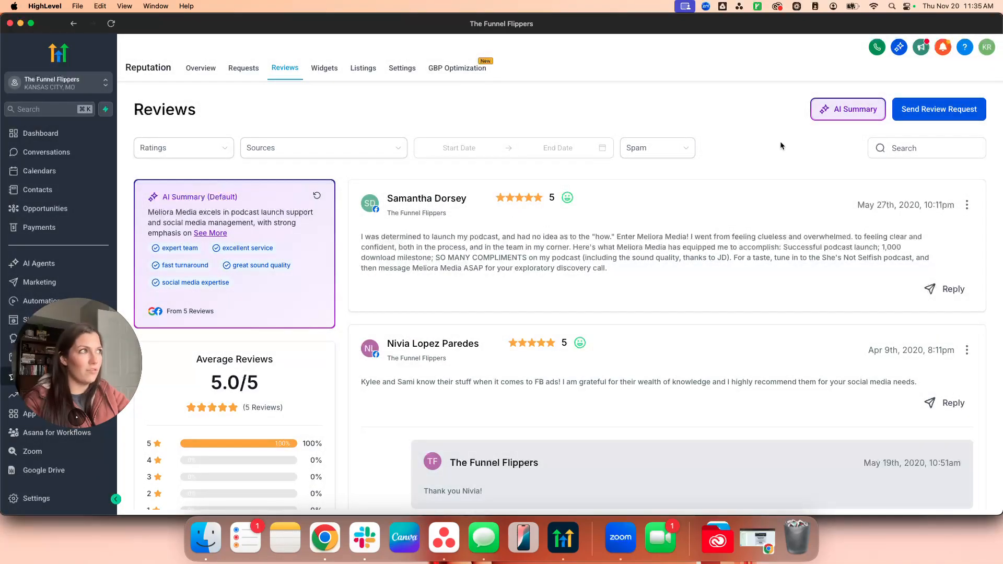
Try the rating, source, date range and spam filters, then clear the spam filter.
left_click(195, 142)
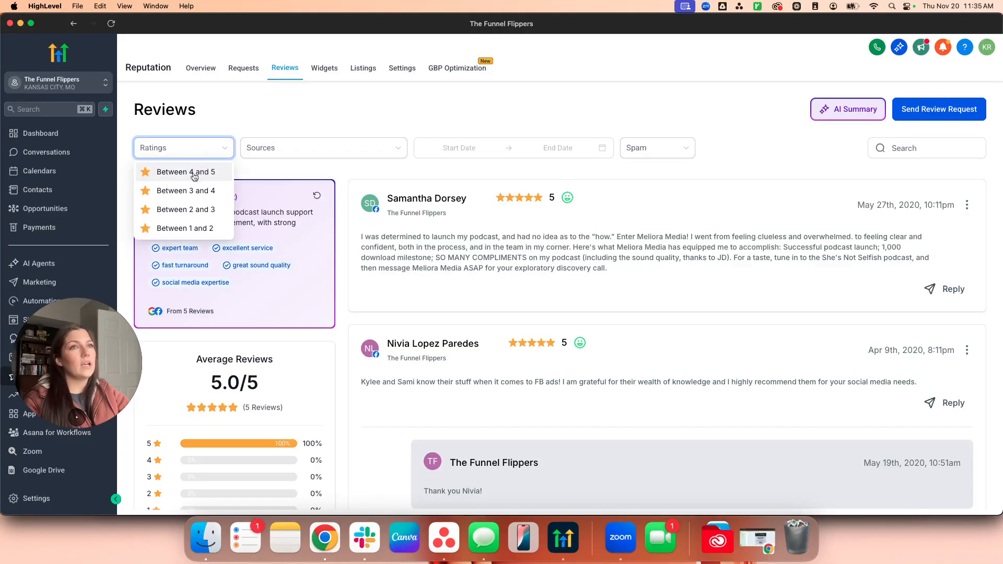
left_click(287, 151)
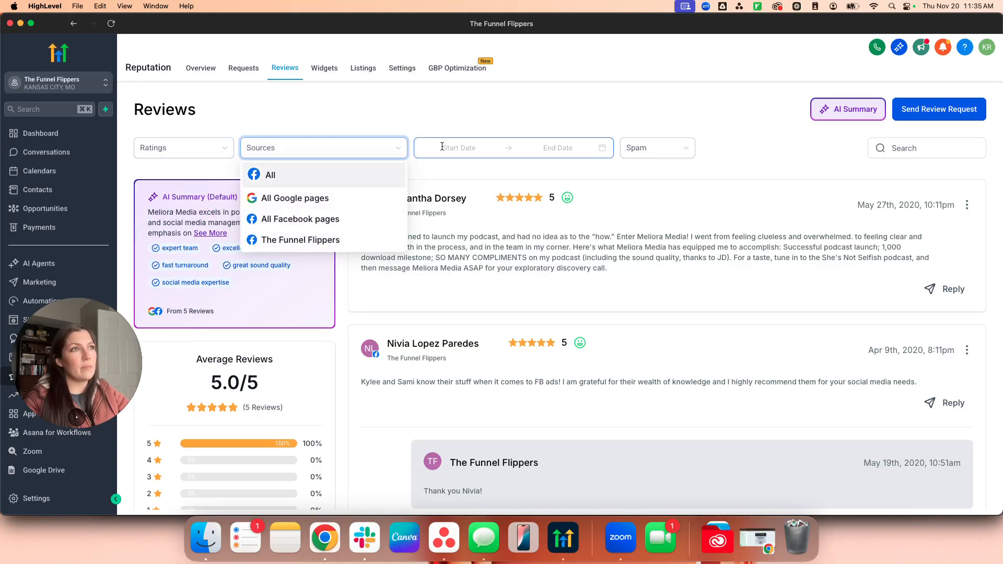
left_click(470, 149)
left_click(693, 156)
left_click(658, 189)
left_click(668, 156)
left_click(651, 171)
left_click(660, 148)
left_click(759, 171)
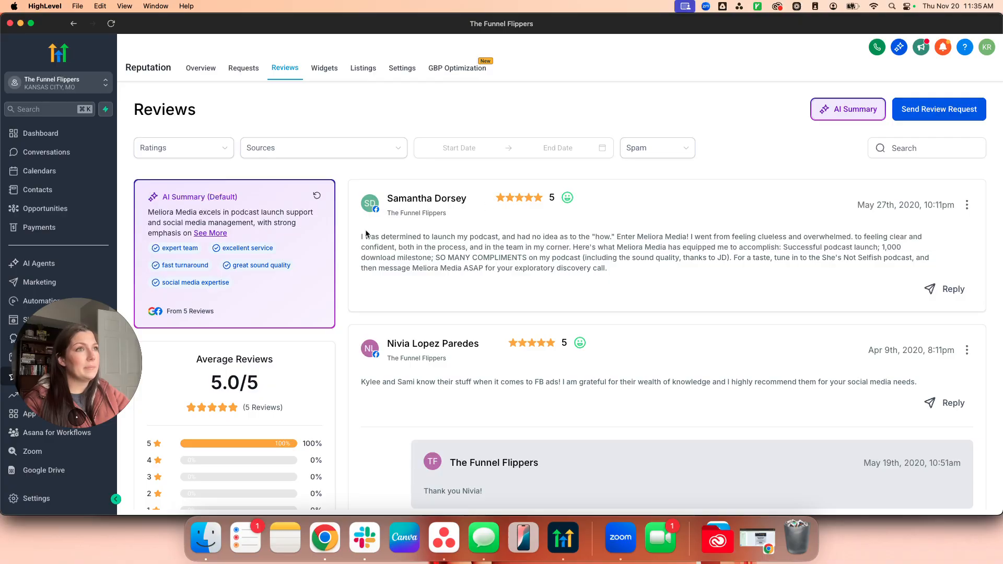
Browse the reviews and the first review's actions, then open and close the Send Review Request form.
scroll(573, 320, "down", 1)
scroll(575, 315, "down", 5)
scroll(575, 315, "up", 5)
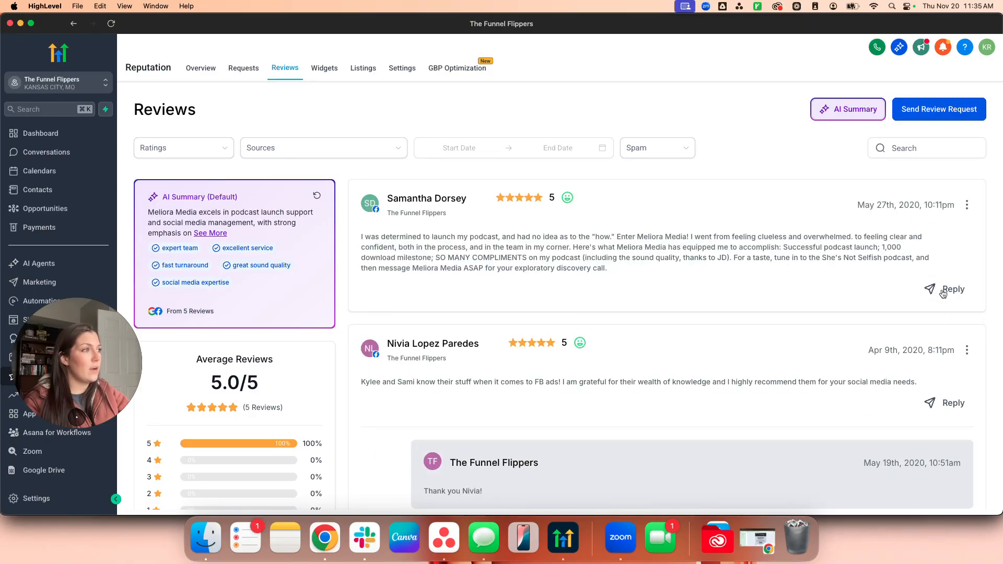
left_click(967, 205)
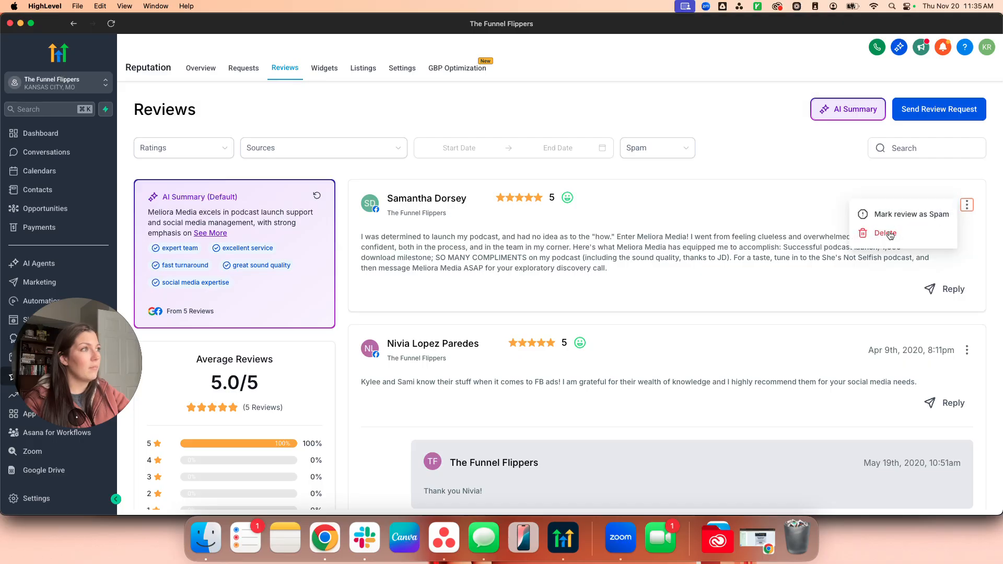
left_click(666, 269)
scroll(268, 417, "down", 1)
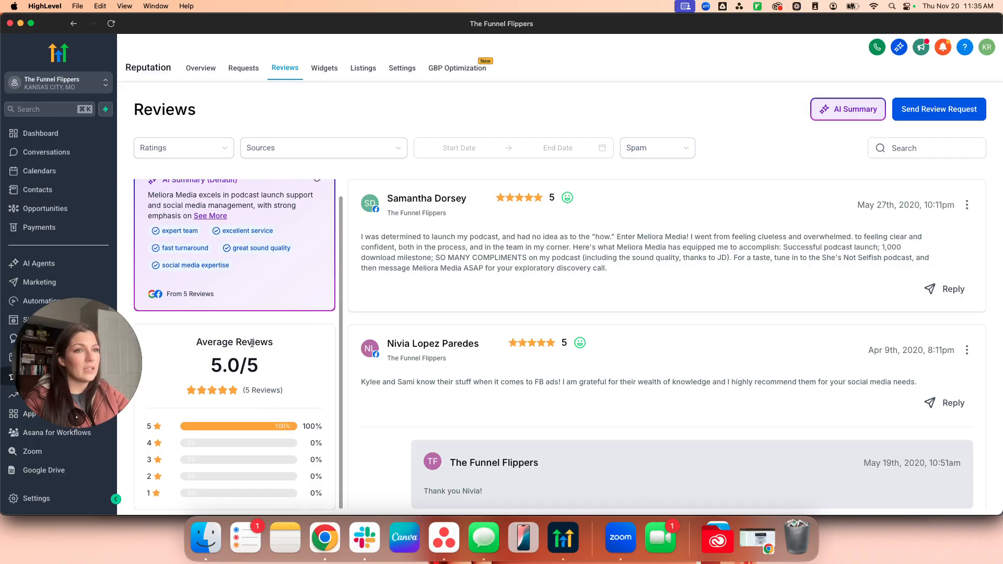
scroll(535, 428, "down", 1)
scroll(535, 425, "up", 10)
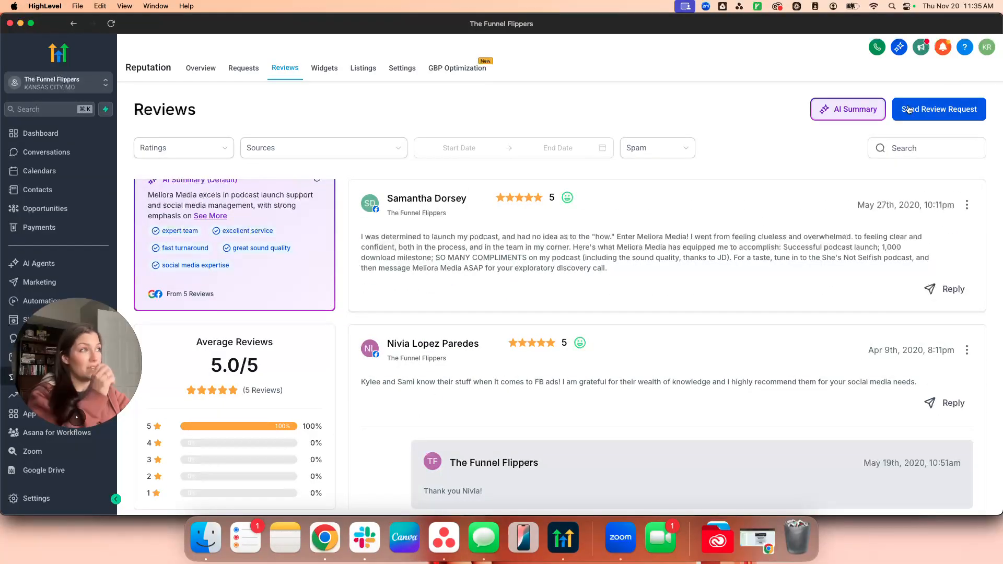
left_click(947, 120)
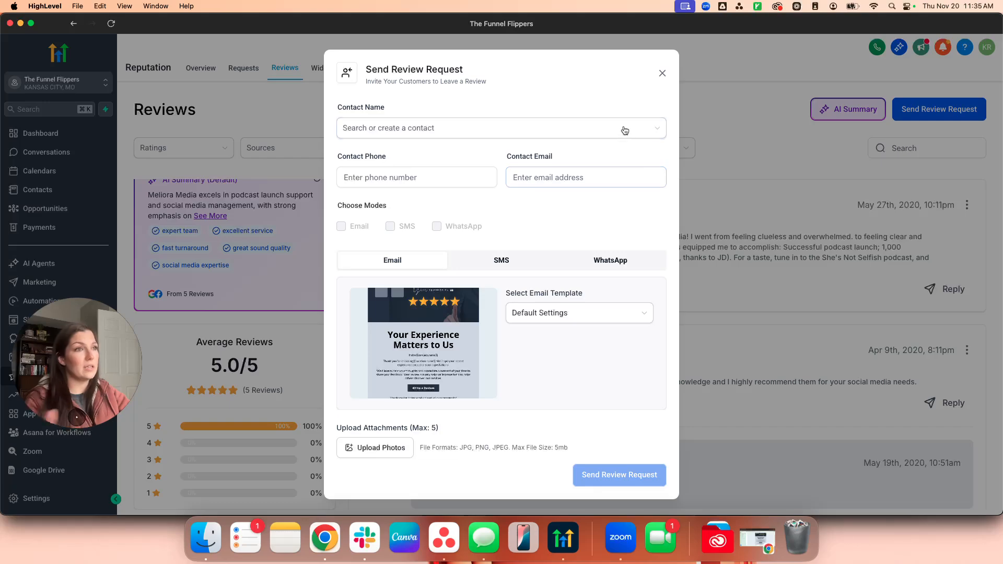
left_click(662, 73)
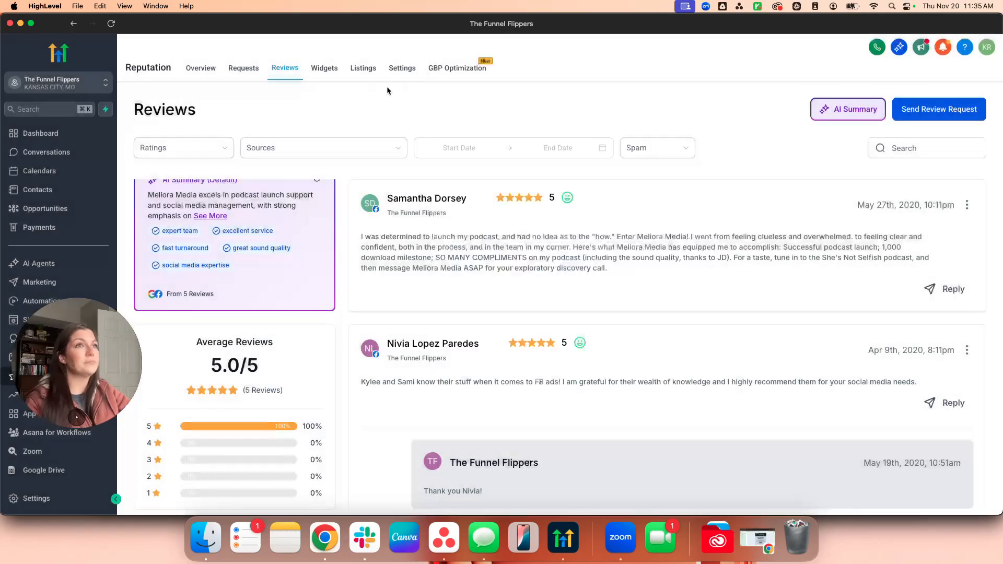
Open the review Widgets page and switch its preview between mobile and desktop widths.
left_click(324, 67)
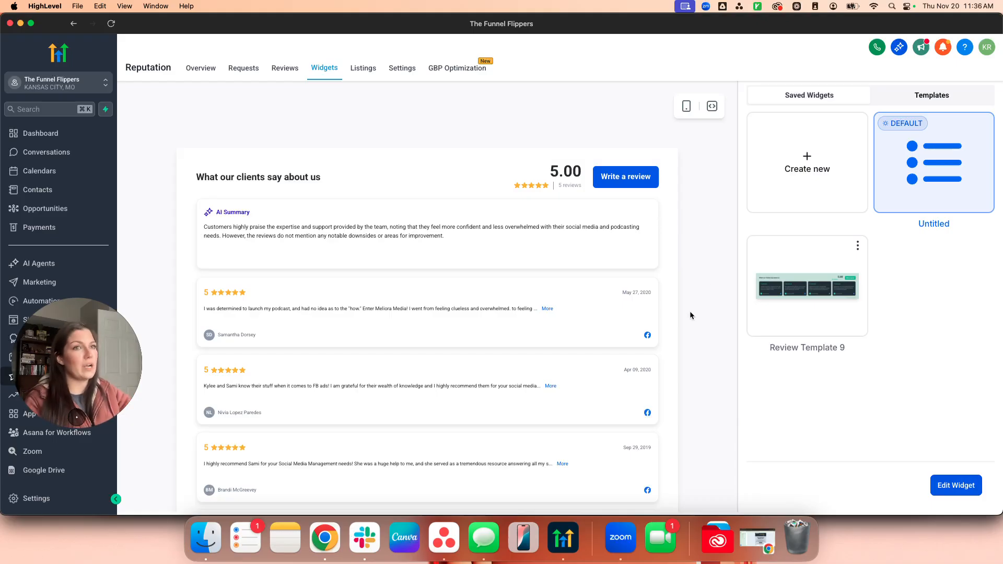
left_click(686, 107)
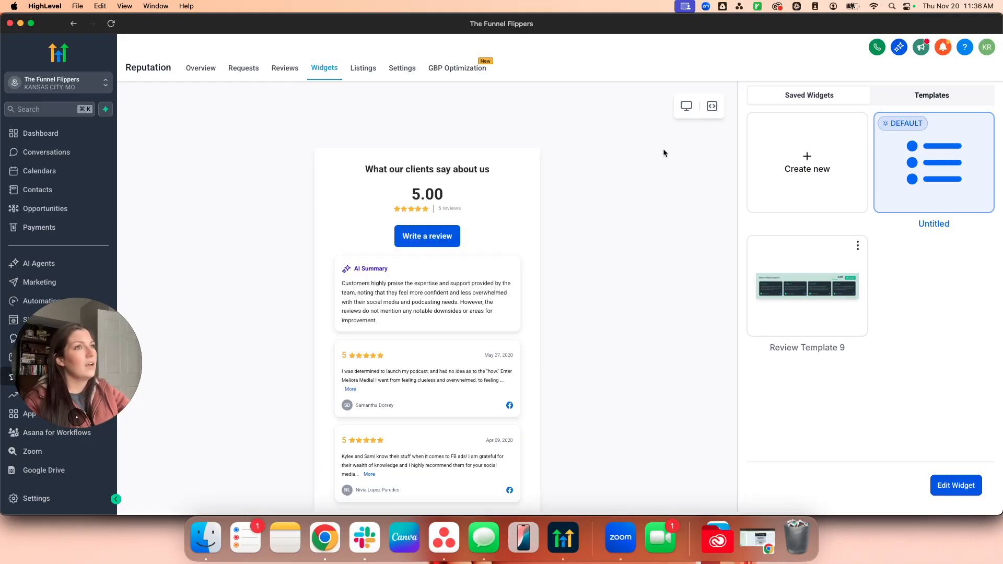
left_click(684, 107)
left_click(684, 107)
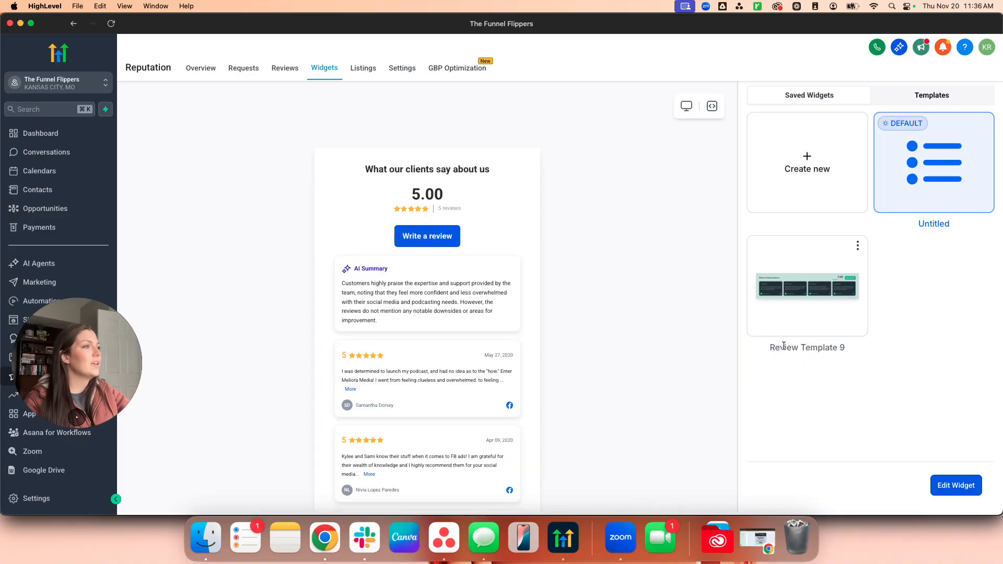
left_click_drag(846, 355, 819, 351)
Start a new review widget, then cancel and confirm discarding it.
left_click(831, 178)
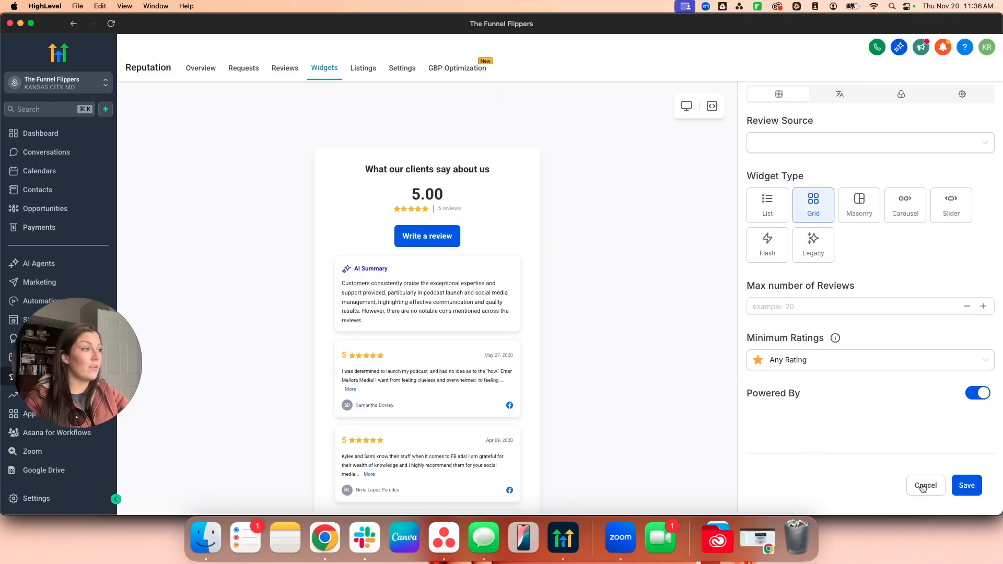
left_click(925, 485)
left_click(555, 303)
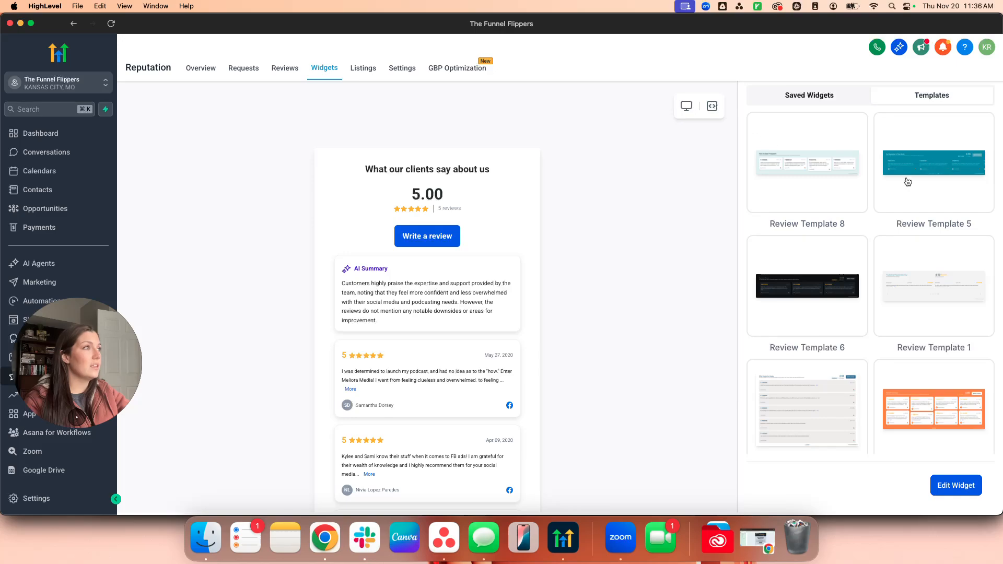
Preview Review Template 1 at desktop and mobile widths.
left_click(853, 202)
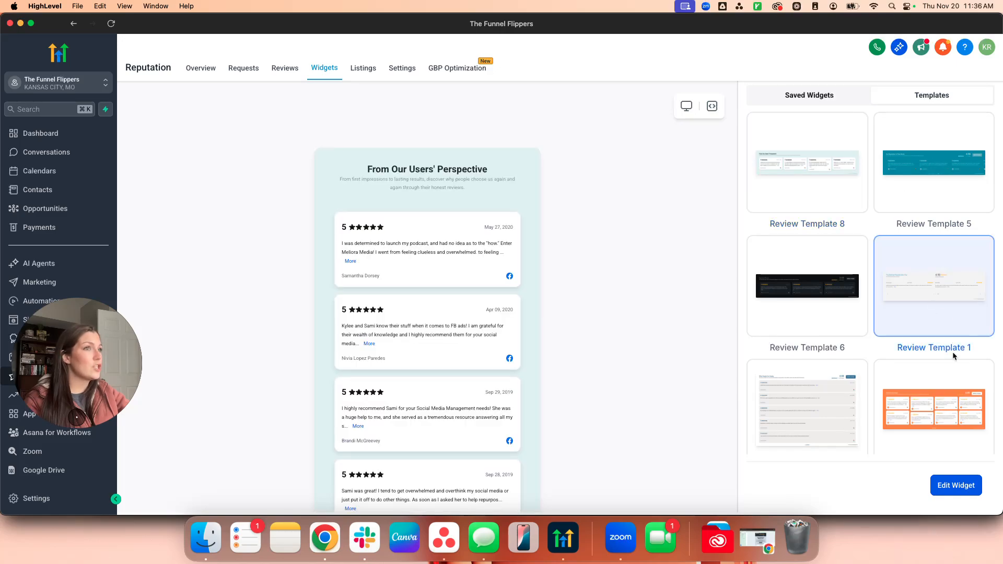
left_click(949, 336)
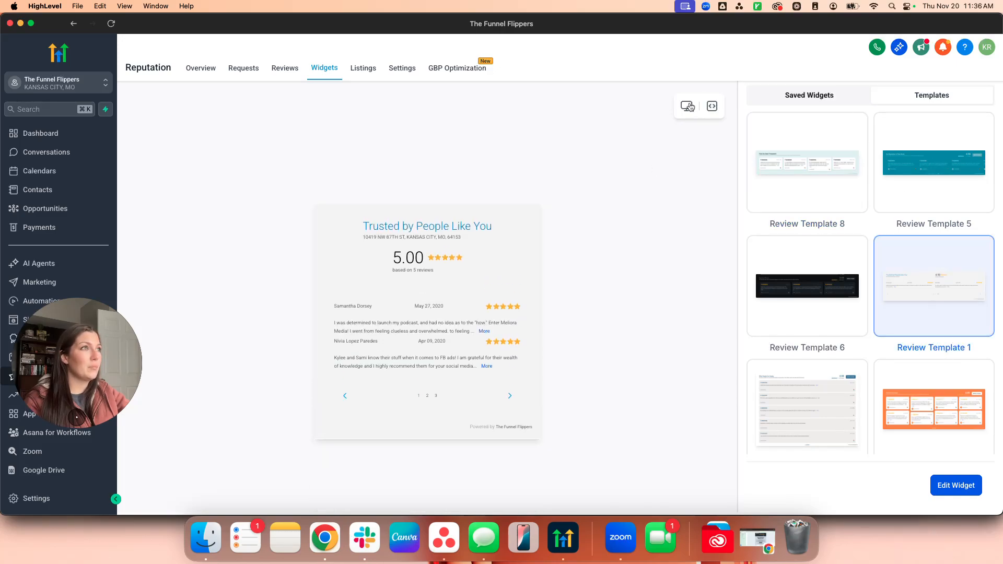
left_click(685, 107)
left_click(684, 111)
left_click(684, 112)
Preview Review Template 6 and the orange Review Template 3, then open Template 3 for editing.
left_click(809, 316)
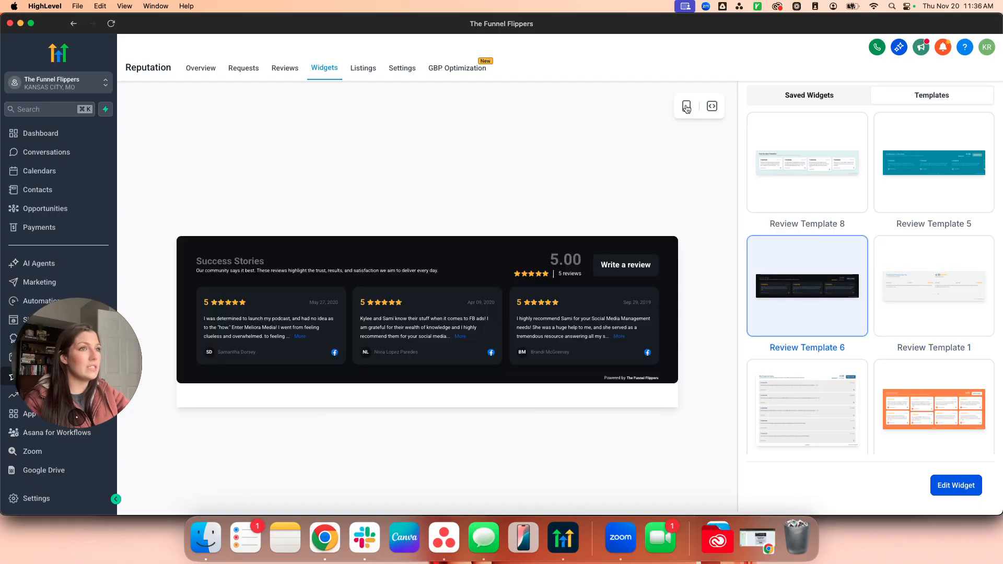
left_click(687, 106)
scroll(843, 310, "down", 4)
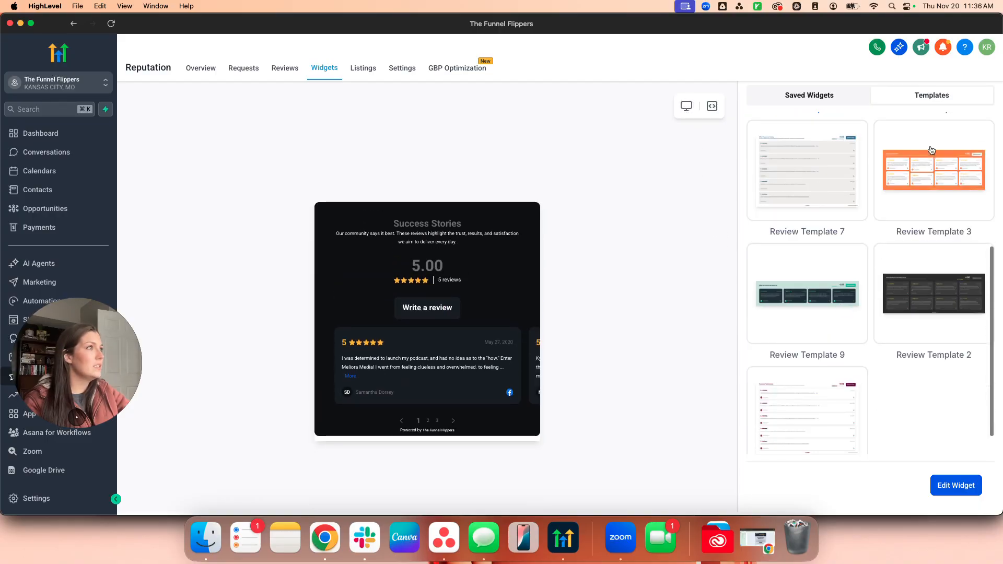
left_click(891, 214)
scroll(891, 214, "up", 3)
left_click(686, 110)
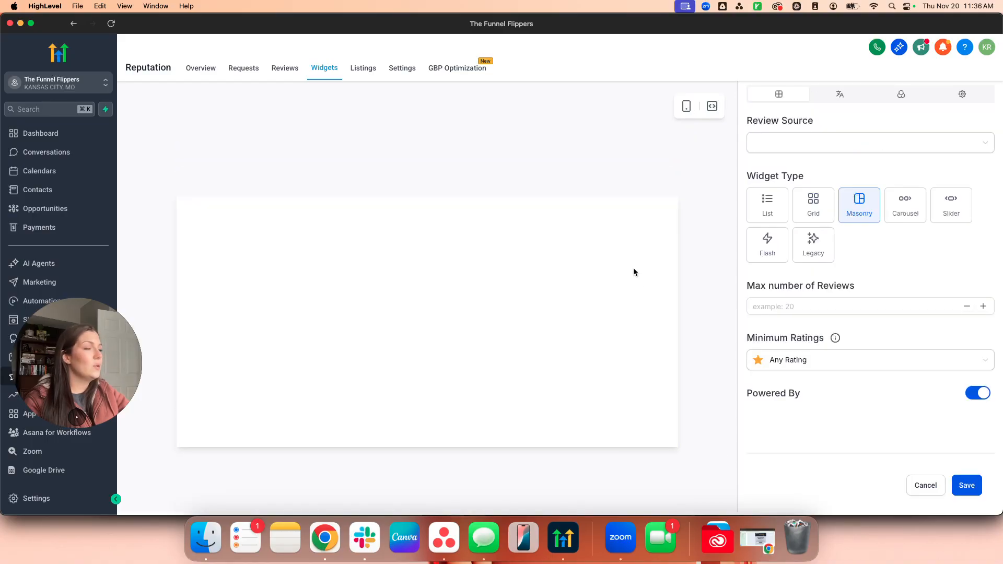
Set Review Source to All, widget type to Carousel, minimum rating Any Rating, and Powered By off.
left_click(798, 152)
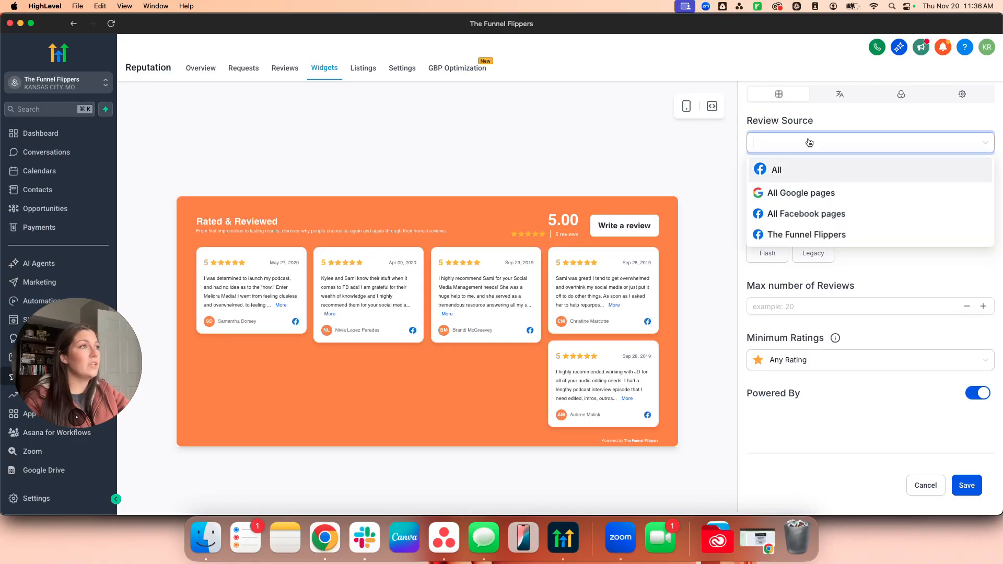
left_click(765, 169)
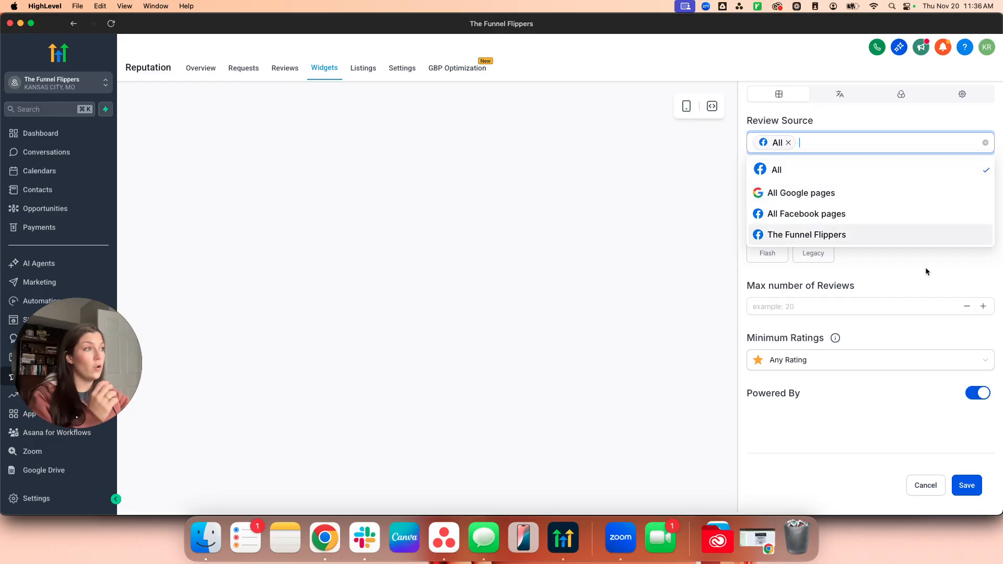
left_click(925, 268)
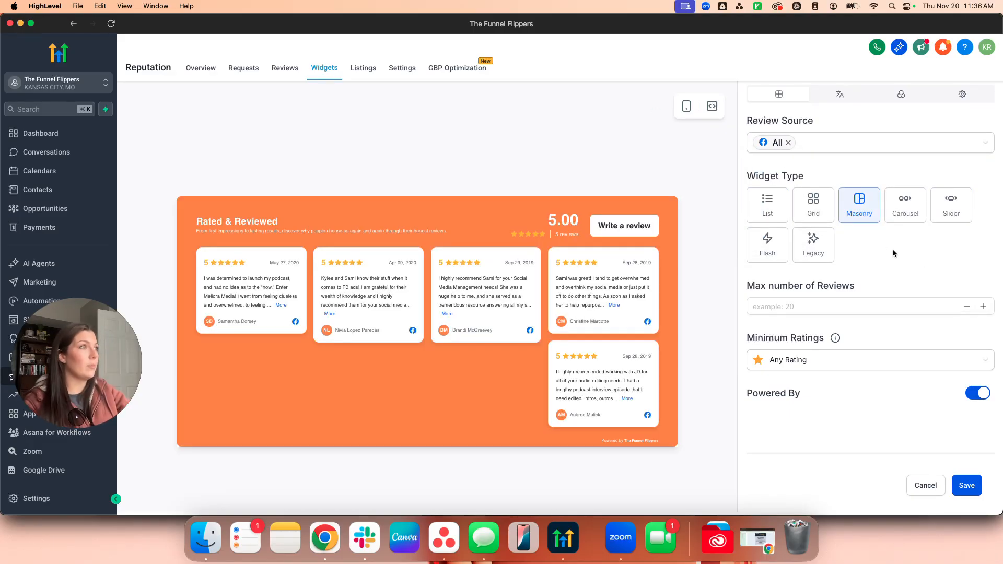
left_click(767, 209)
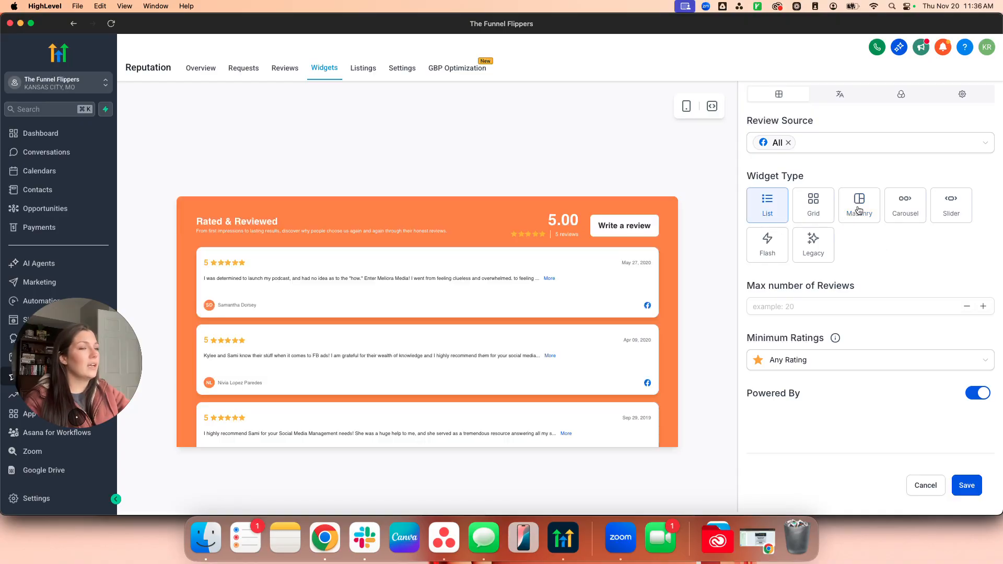
left_click(857, 217)
left_click(915, 208)
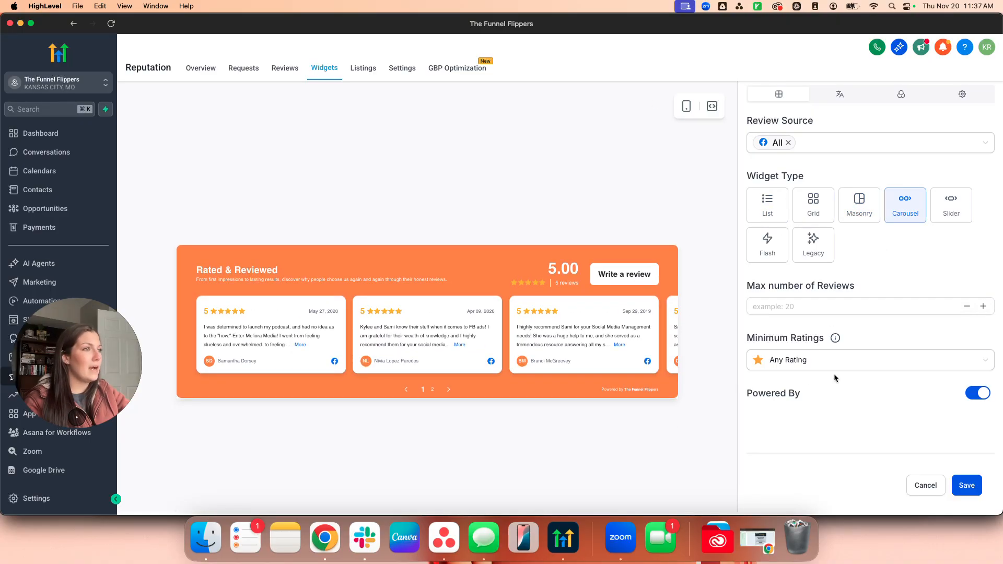
left_click(793, 364)
left_click(877, 382)
left_click(968, 394)
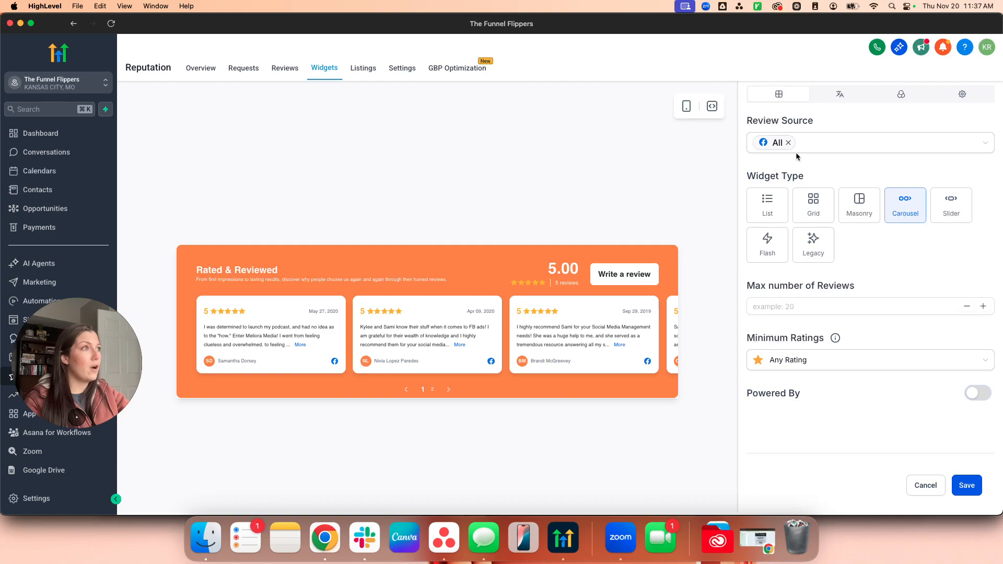
Look over the widget description in the text settings, then view the theme colour settings.
left_click(831, 98)
left_click(883, 207)
triple_click(882, 207)
left_click(885, 231)
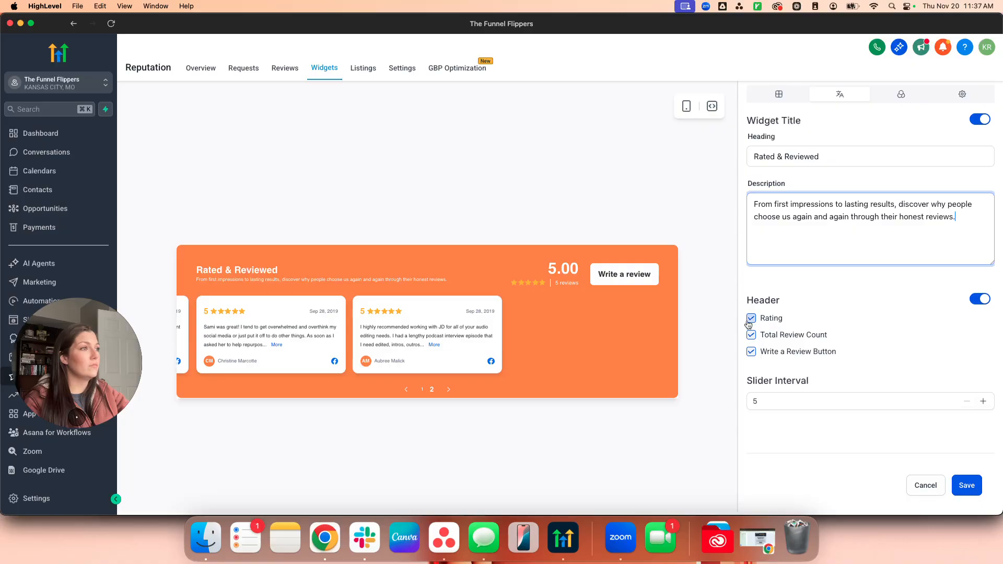
left_click(900, 95)
scroll(854, 372, "down", 3)
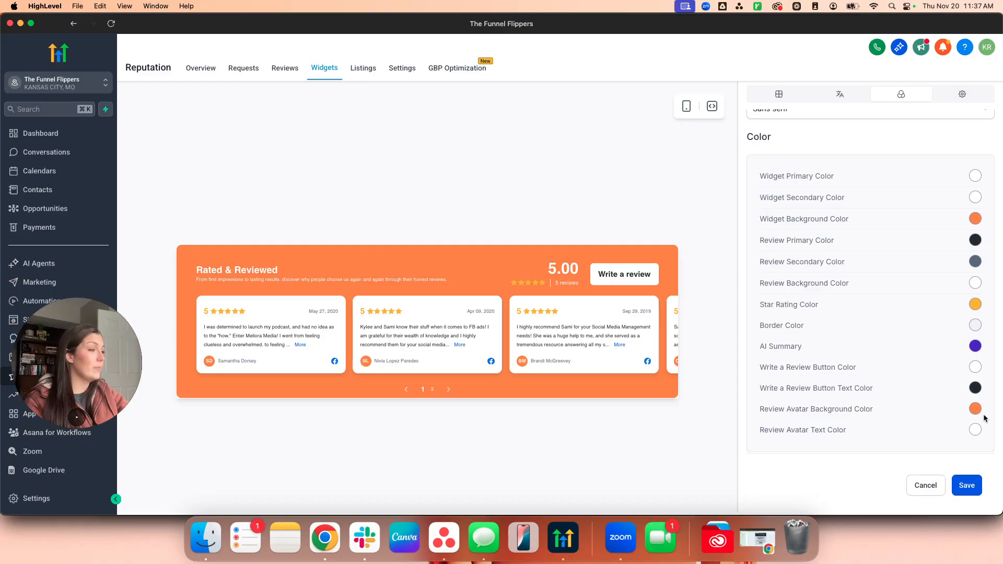
In the display options, look at the website embed code and uncheck Display Date on review cards.
scroll(958, 403, "up", 5)
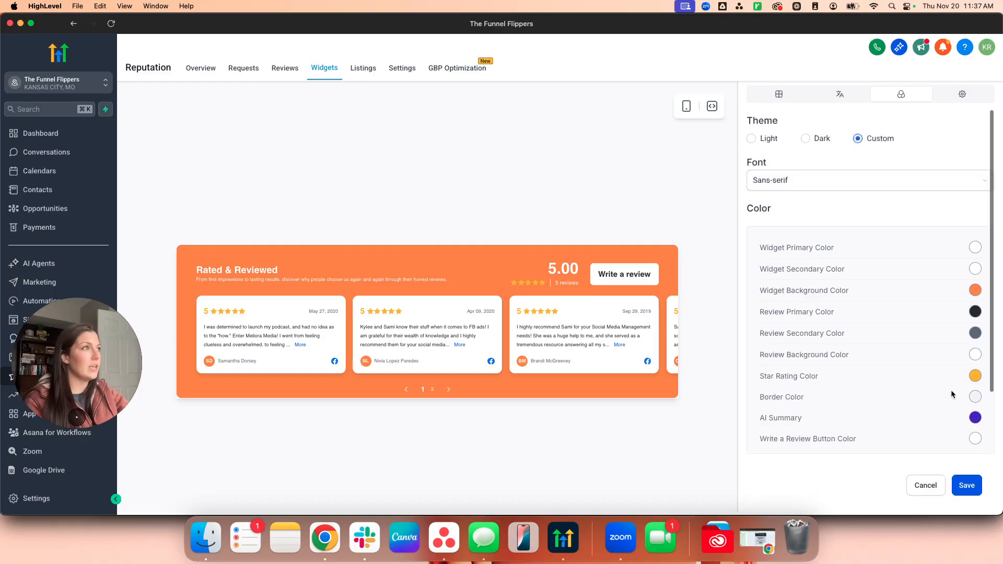
left_click(962, 94)
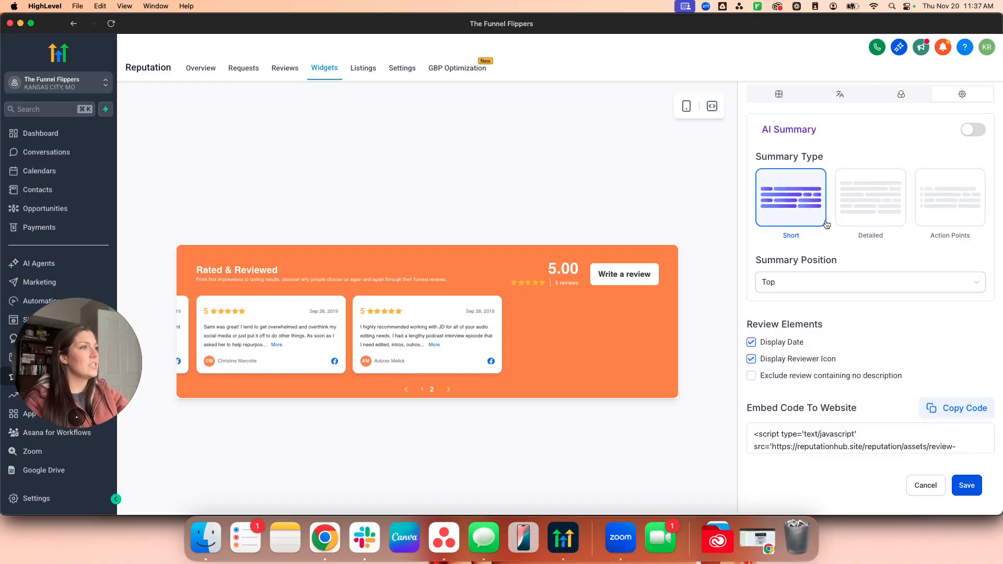
scroll(900, 335, "down", 2)
scroll(899, 335, "up", 2)
scroll(899, 336, "down", 2)
left_click_drag(848, 440, 786, 361)
left_click(879, 420)
scroll(880, 417, "up", 2)
left_click(799, 343)
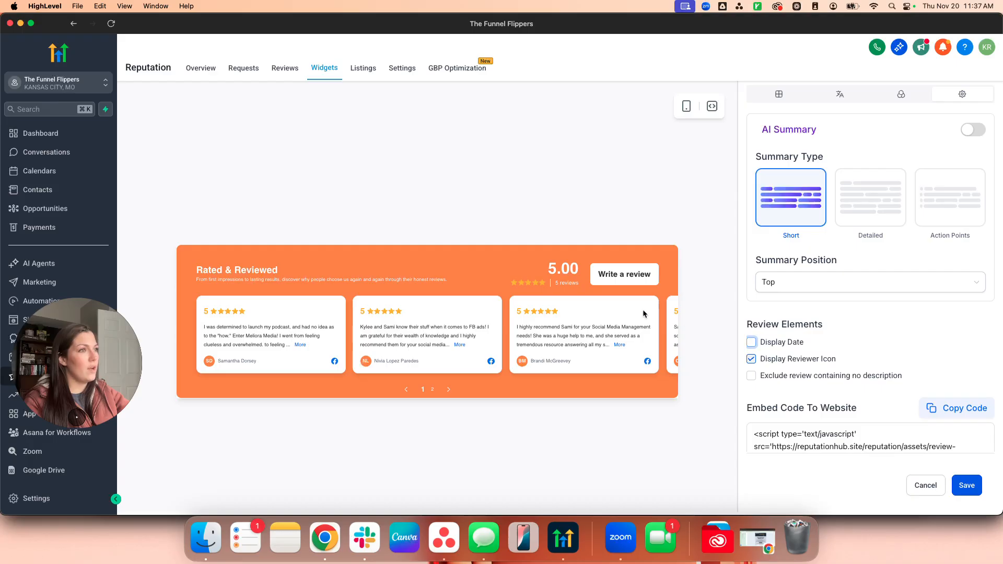
Try the AI Summary card positioned at the top, then switch it off again.
left_click(807, 286)
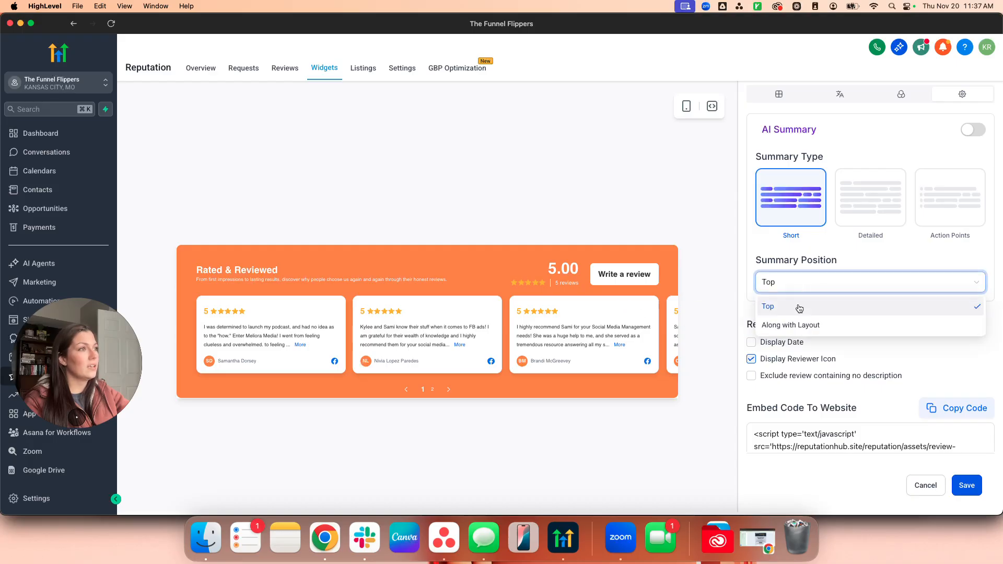
left_click(957, 142)
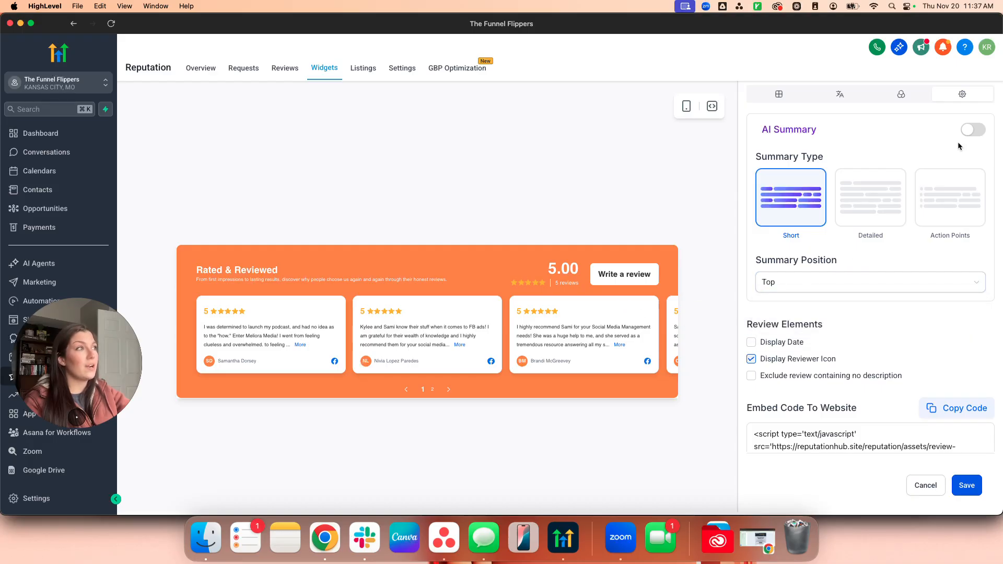
left_click(973, 128)
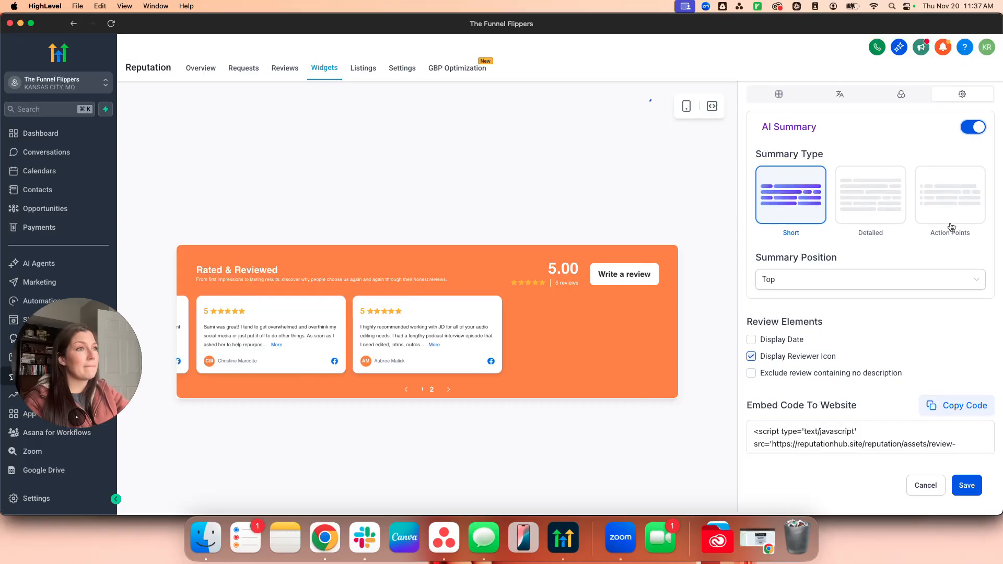
scroll(829, 161, "down", 1)
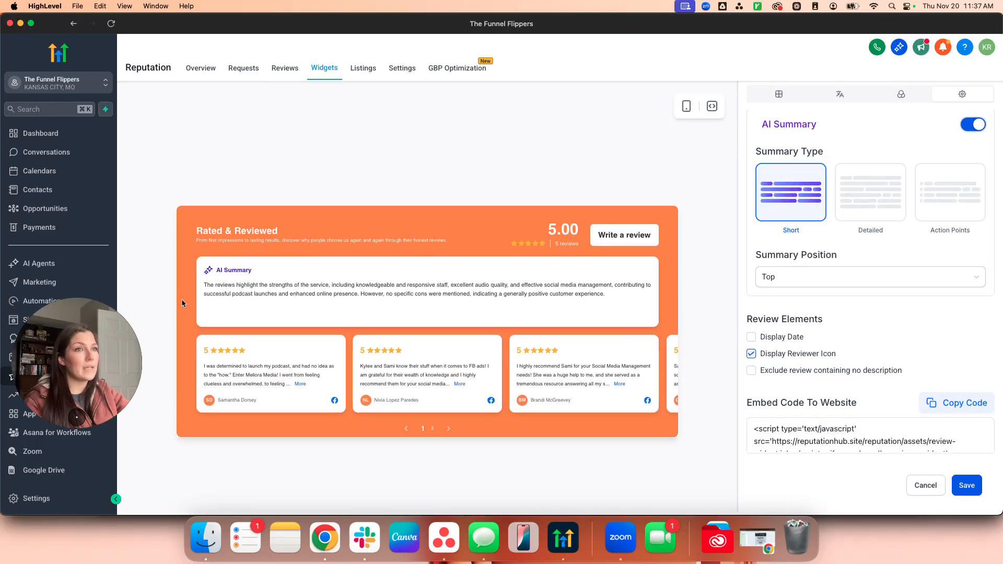
left_click_drag(204, 285, 544, 301)
left_click(629, 301)
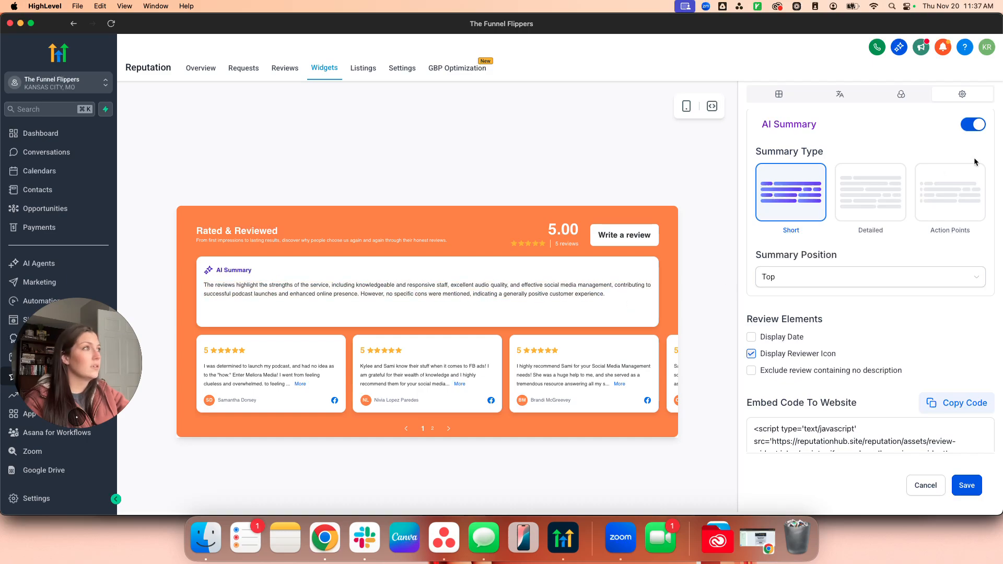
left_click(973, 126)
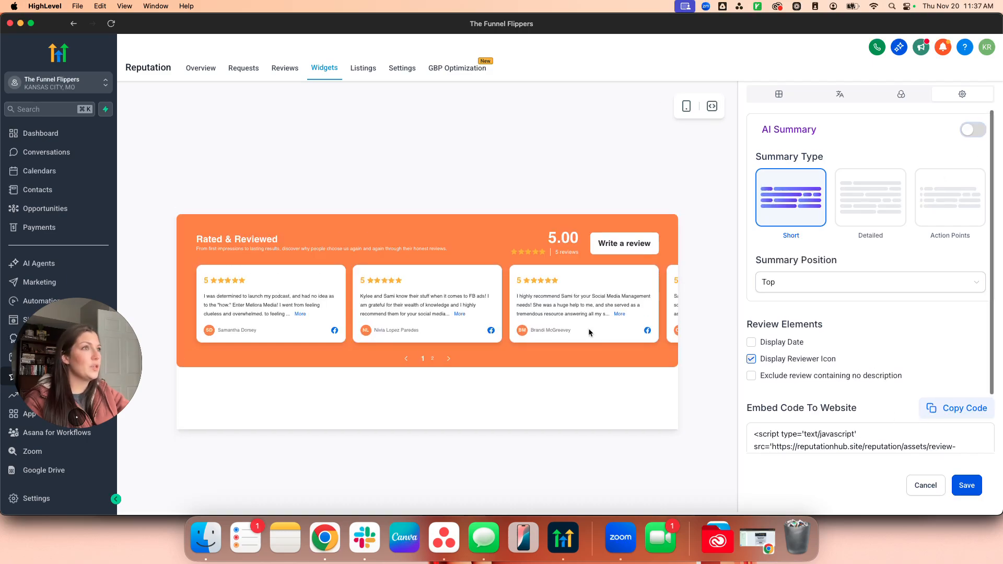
Leave the widget editor without saving and start a free listings scan with the business details.
left_click(365, 68)
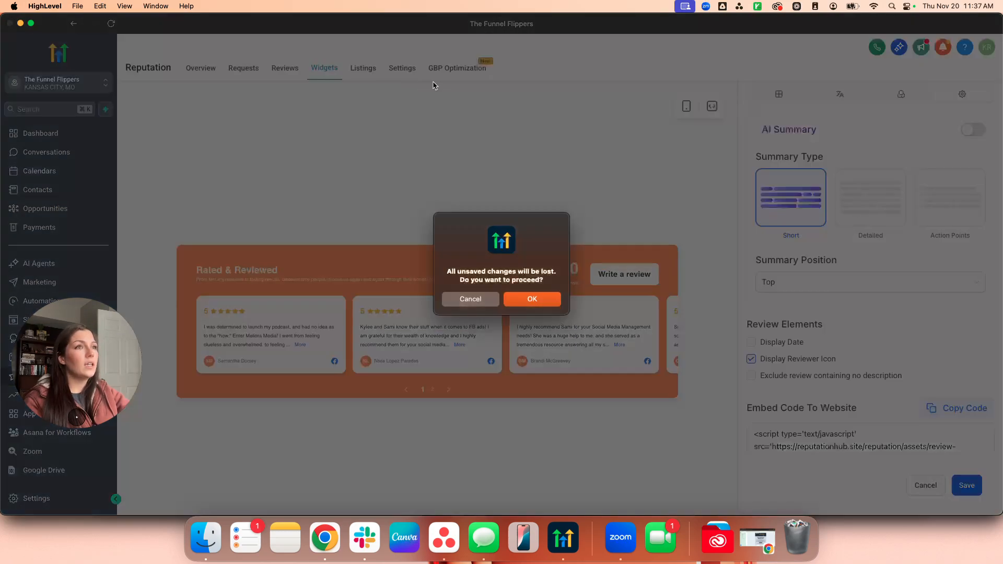
left_click(553, 303)
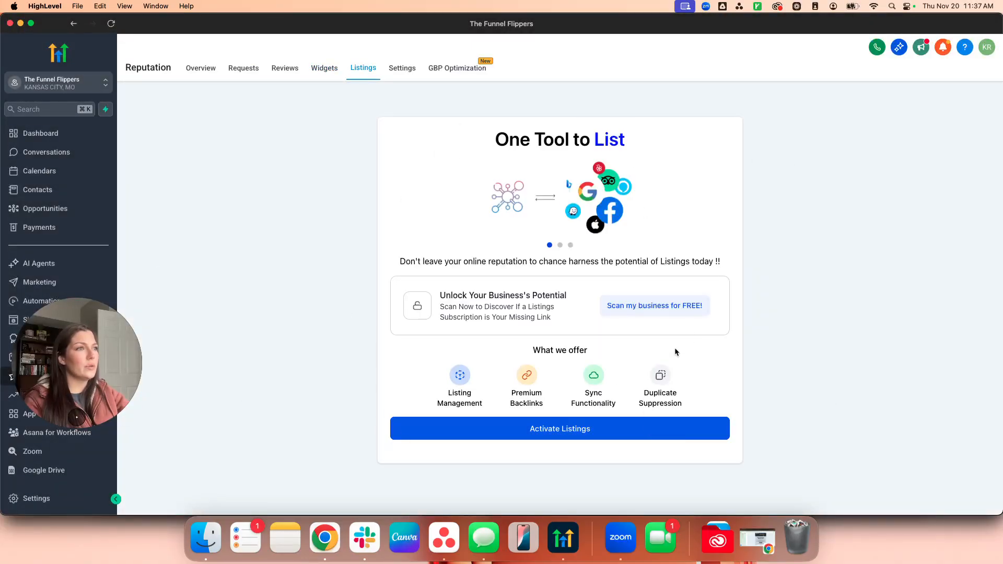
left_click(609, 305)
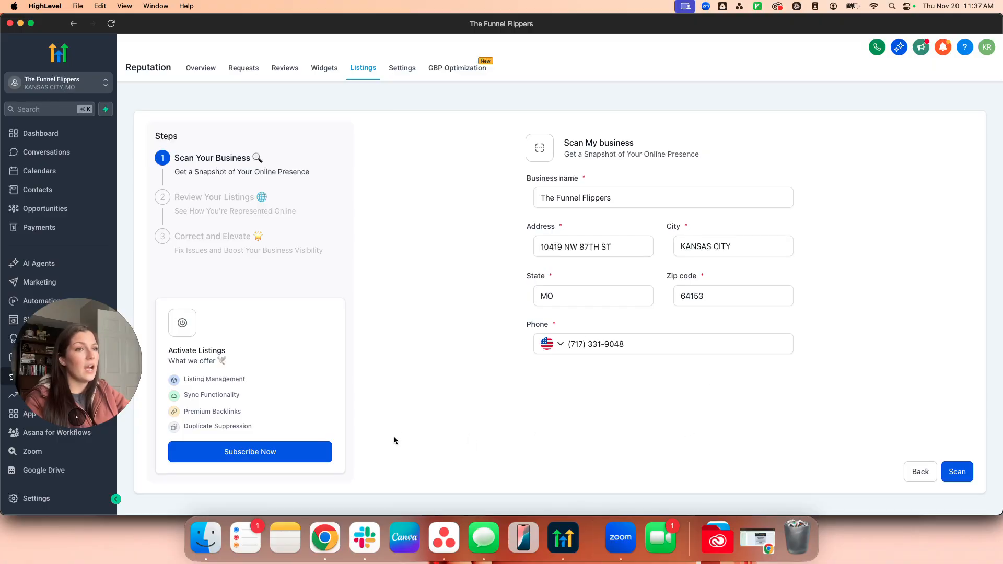
left_click(956, 471)
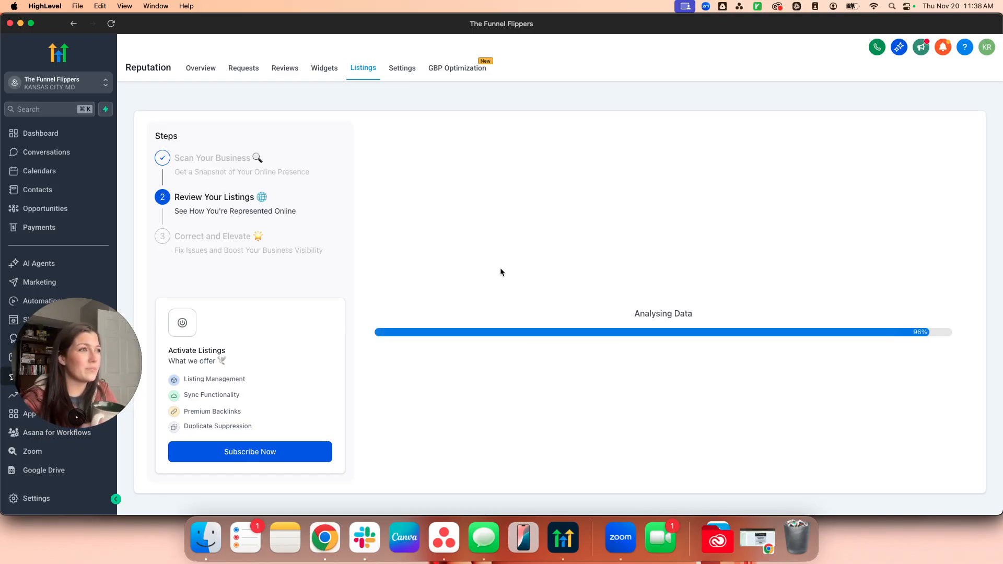
Review the listings results showing every directory Unavailable at a 0% optimisation rate.
left_click(758, 7)
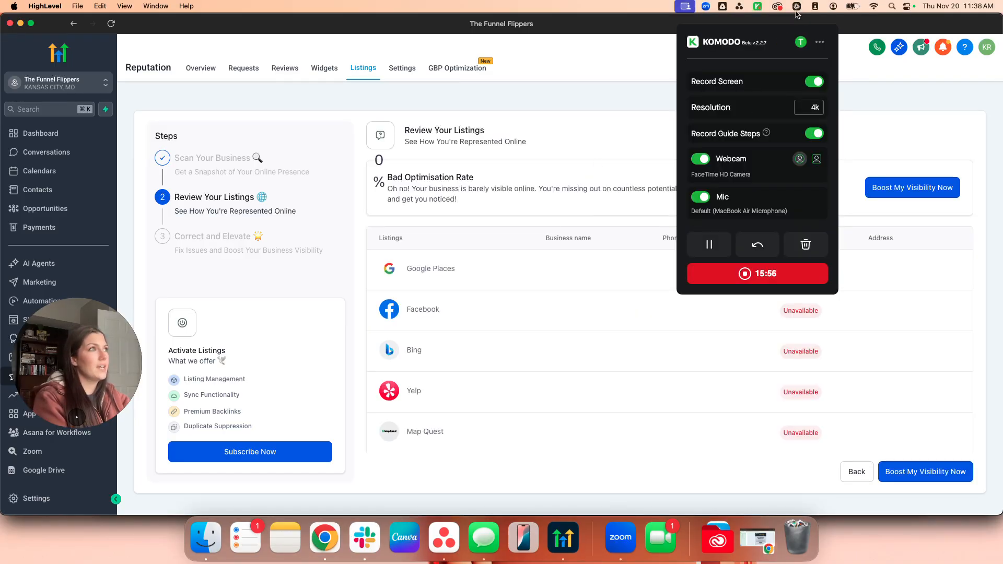
left_click(757, 7)
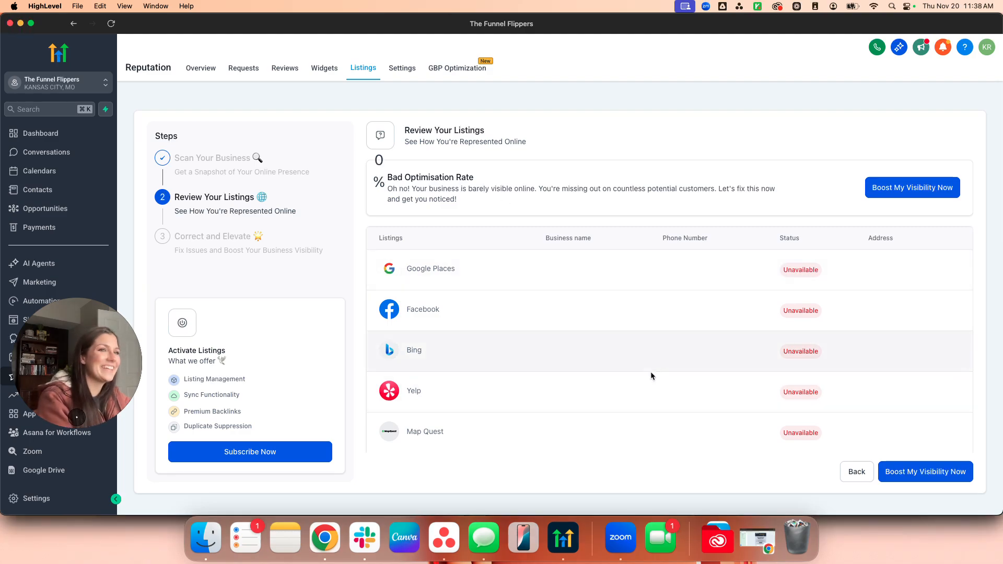
scroll(650, 369, "down", 5)
scroll(650, 374, "down", 10)
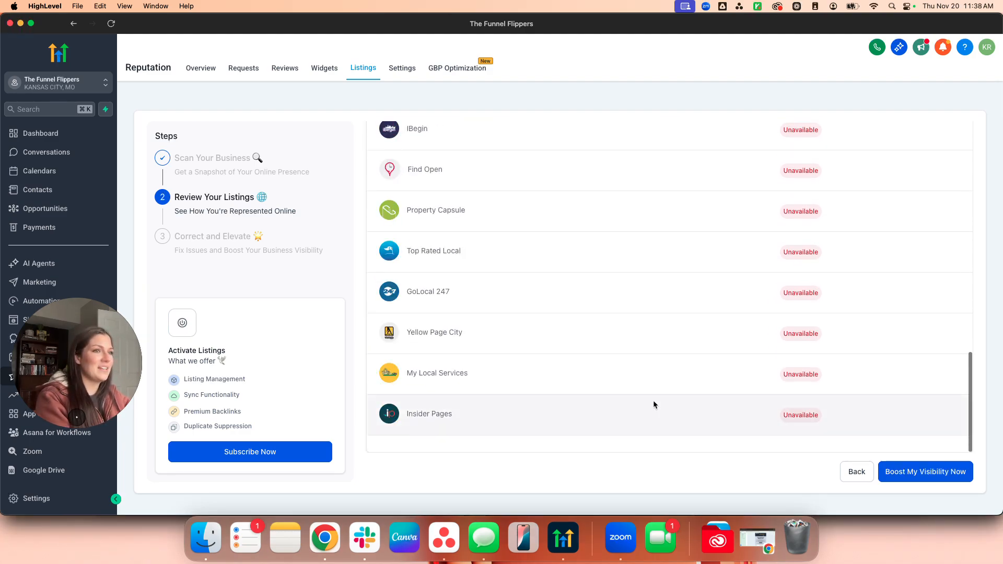
scroll(654, 404, "up", 15)
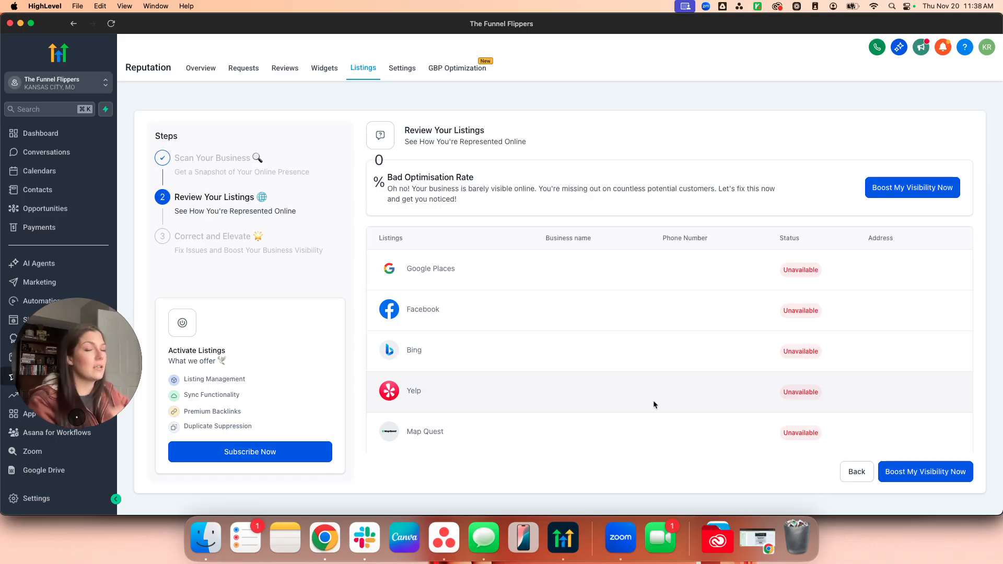
Open the Boost My Visibility Now plans, dismiss them, and go to Reputation Settings.
left_click(941, 472)
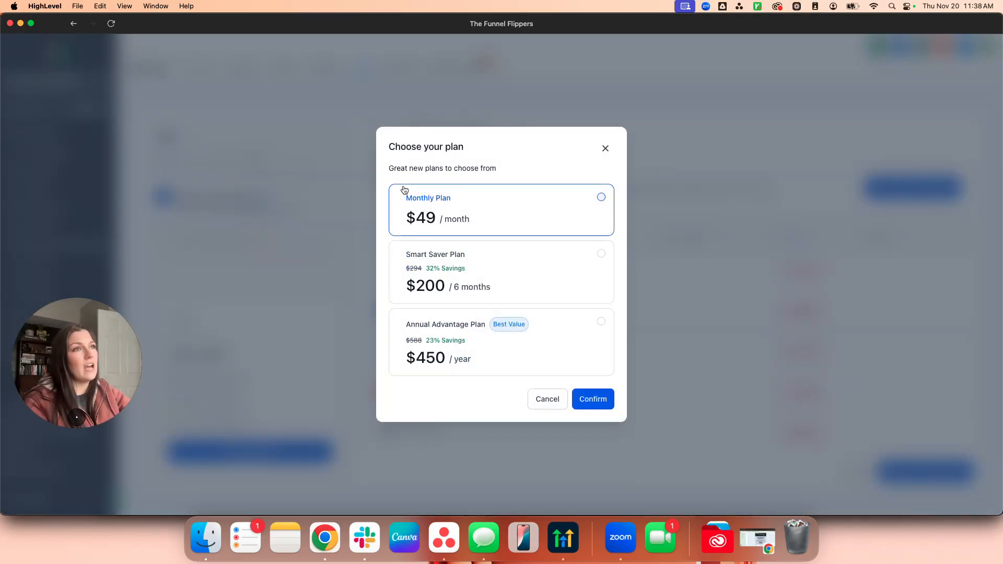
left_click(606, 148)
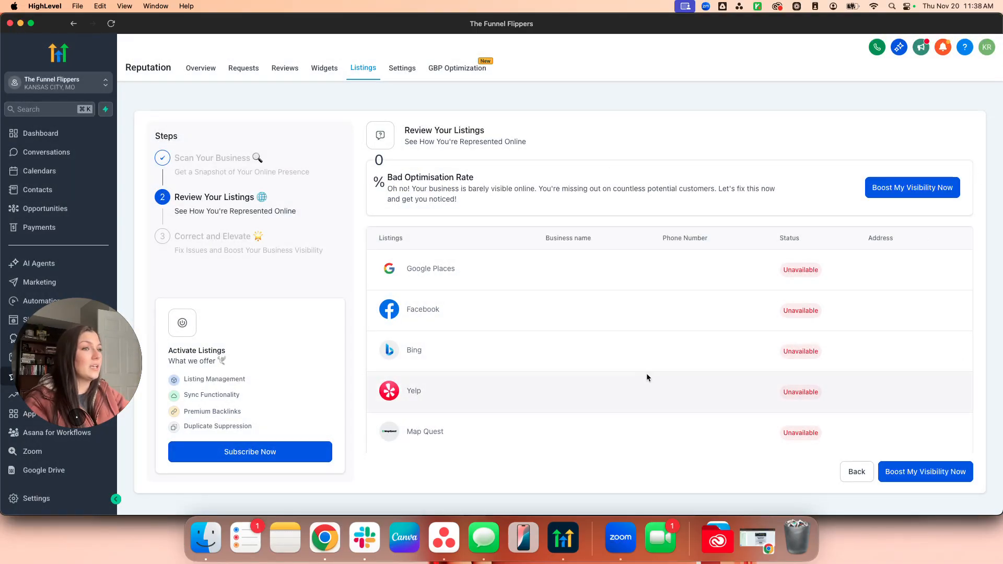
scroll(469, 409, "down", 2)
scroll(469, 410, "up", 2)
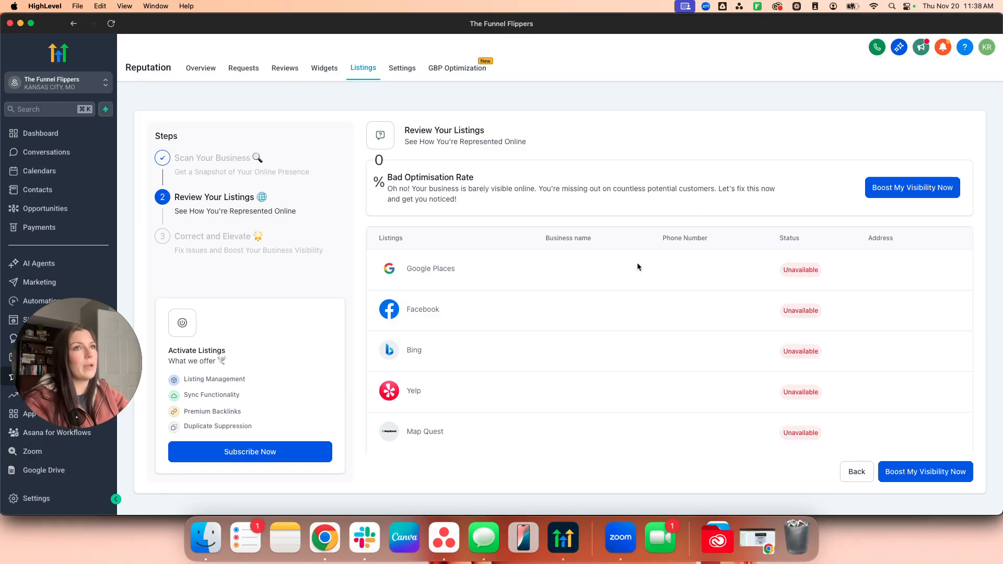
left_click(402, 68)
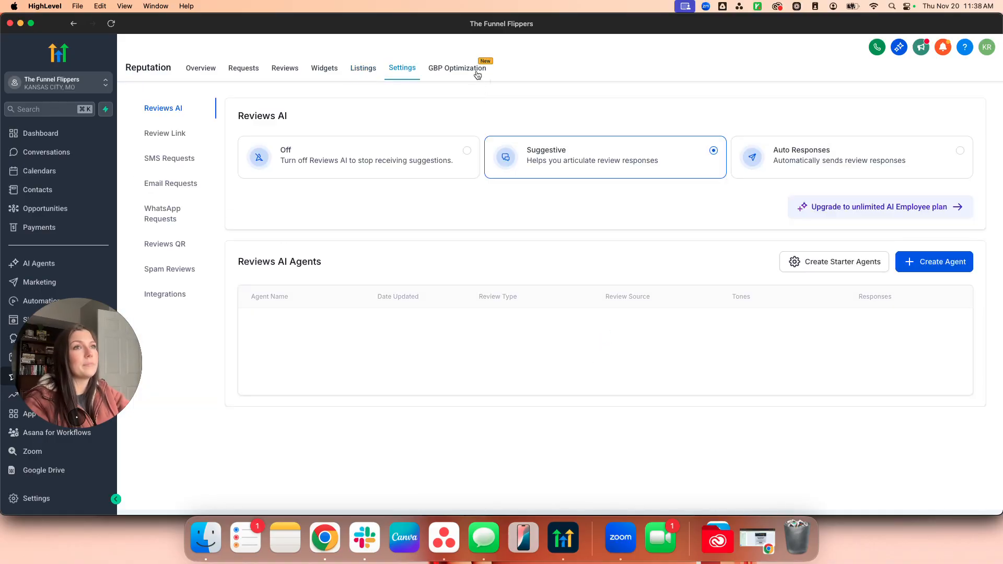
Open GBP Optimization, glance at the Google account integration options, and return to the empty GBP page.
left_click(459, 69)
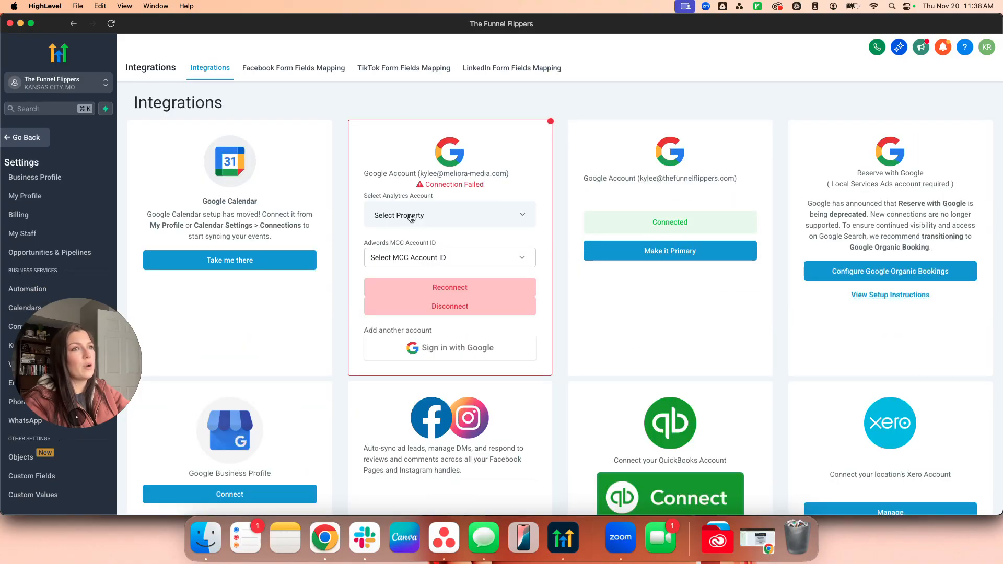
left_click(390, 264)
left_click(579, 114)
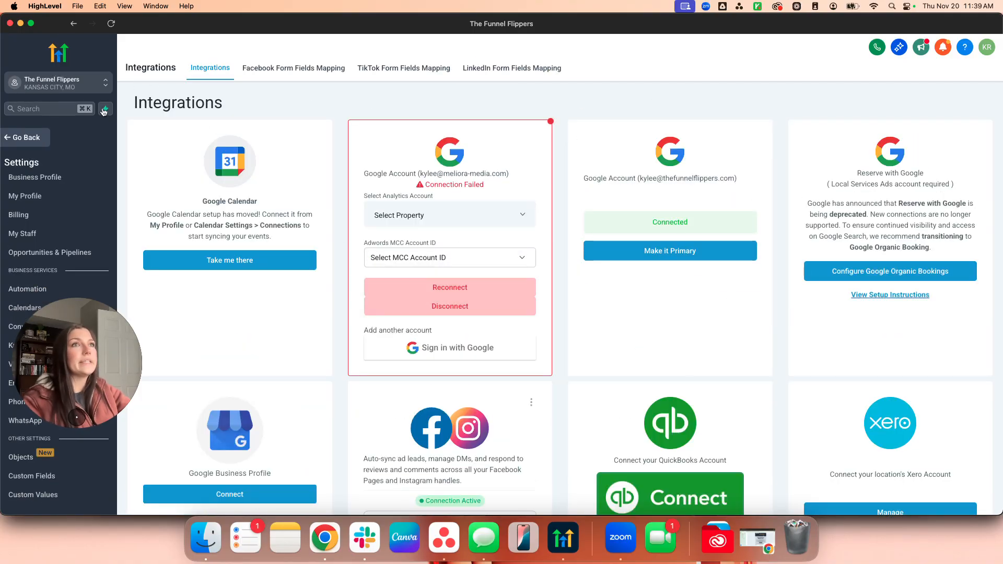
left_click(73, 23)
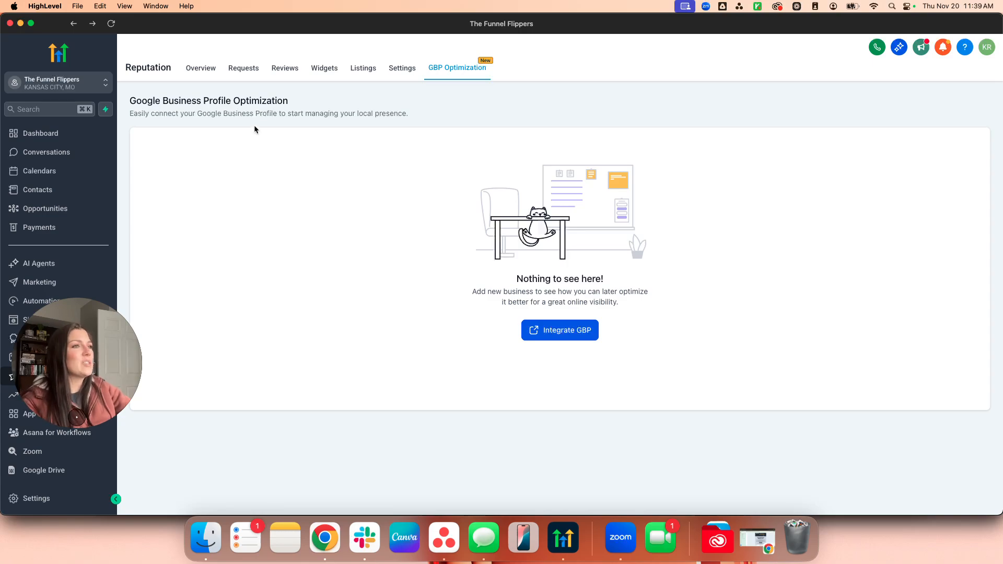
left_click_drag(515, 280, 622, 307)
left_click(622, 306)
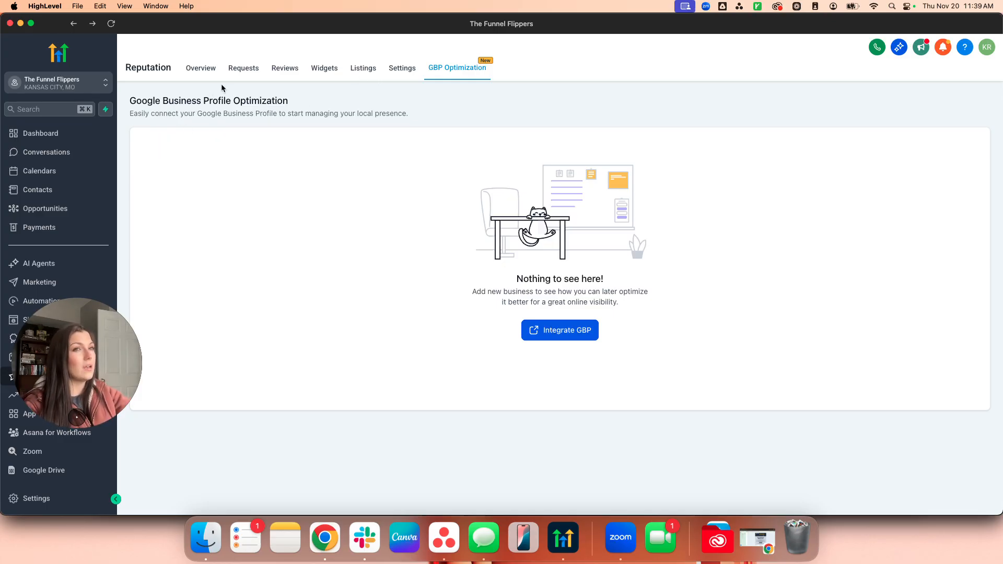
Browse the Overview, Requests and Reviews tabs, then open Competitor Analysis comparing Tartine Bakery and Tank Hill Park.
left_click(199, 72)
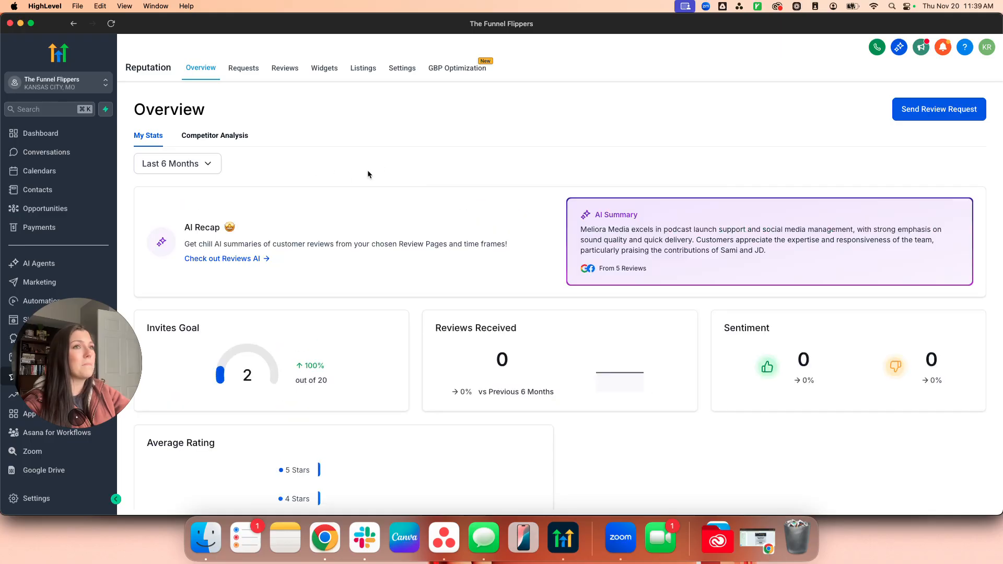
left_click(243, 69)
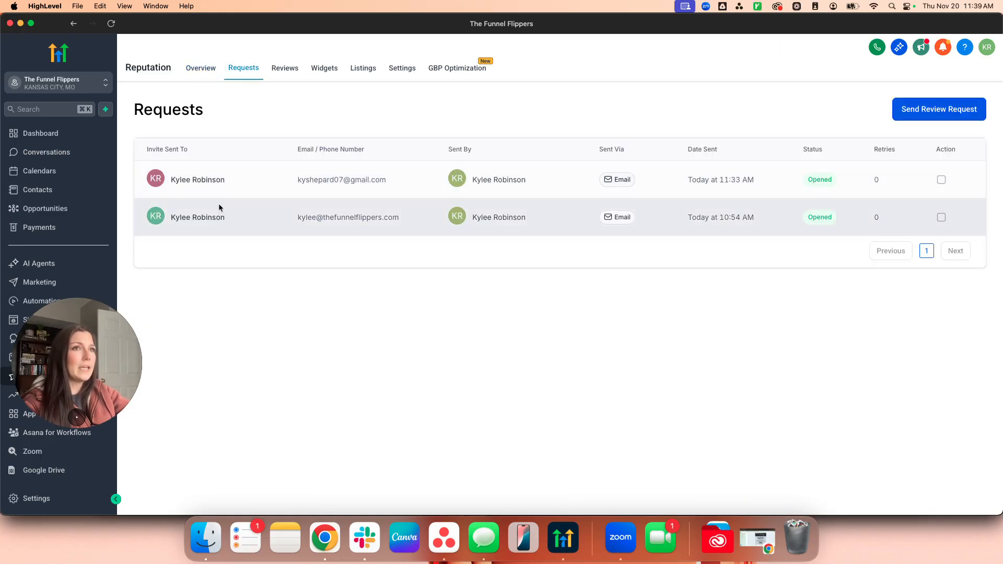
left_click(283, 72)
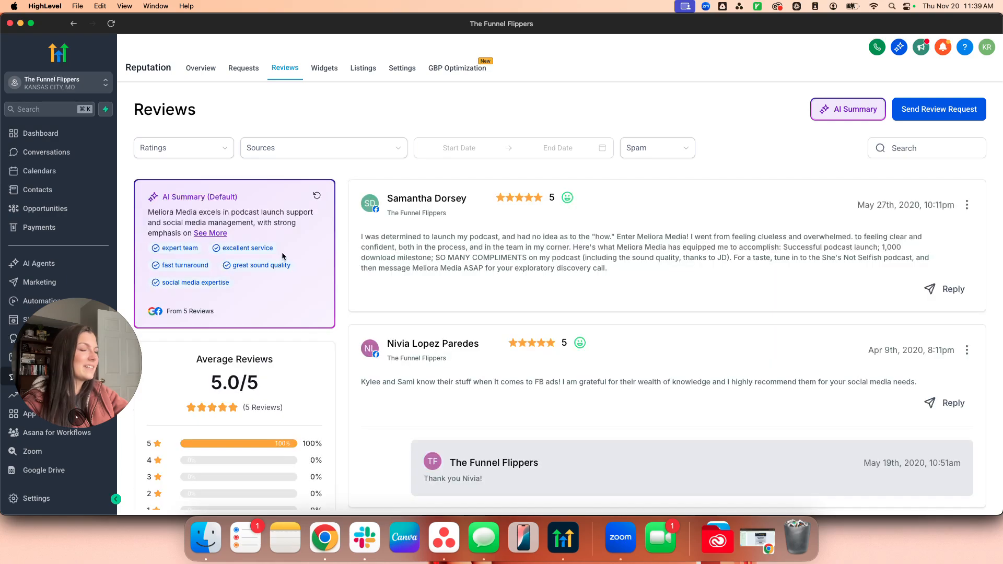
scroll(299, 258, "down", 1)
scroll(298, 258, "up", 1)
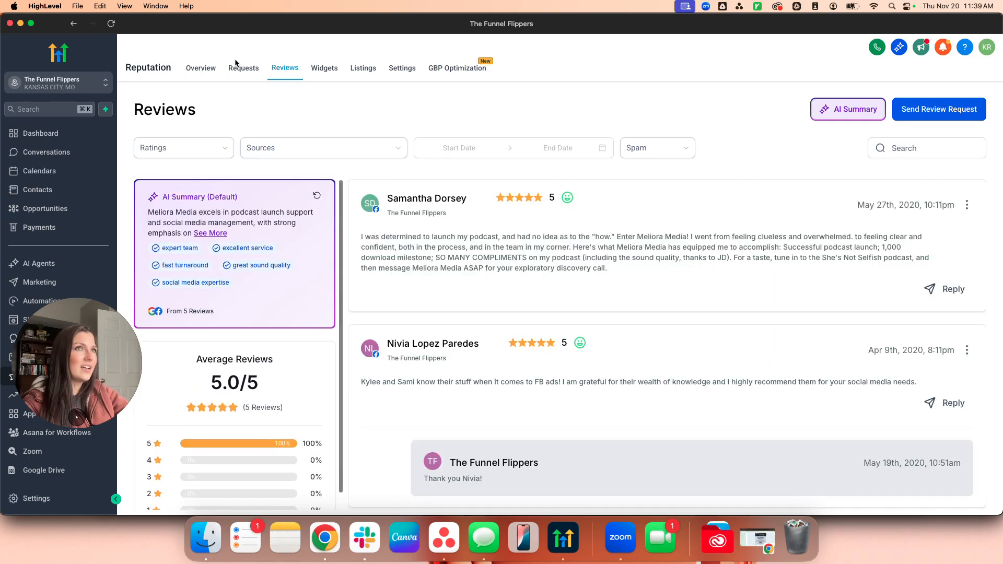
left_click(201, 68)
left_click(238, 136)
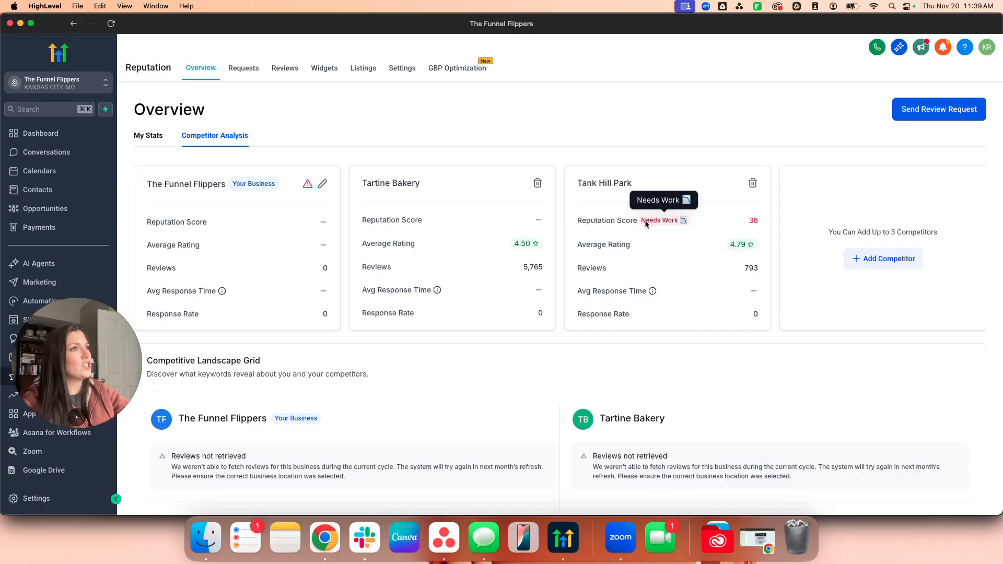
mouse_move(752, 223)
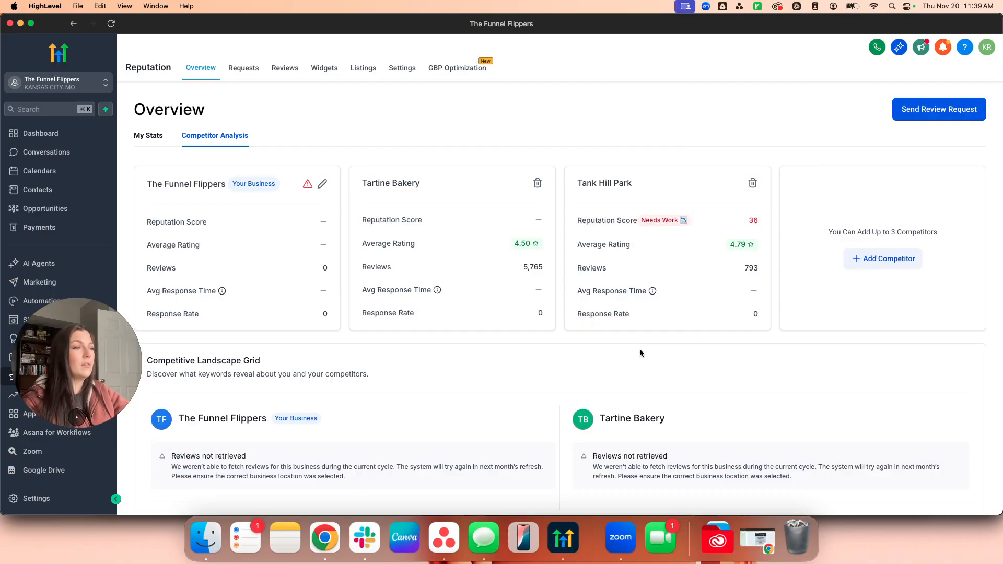
scroll(639, 349, "down", 4)
scroll(602, 339, "down", 2)
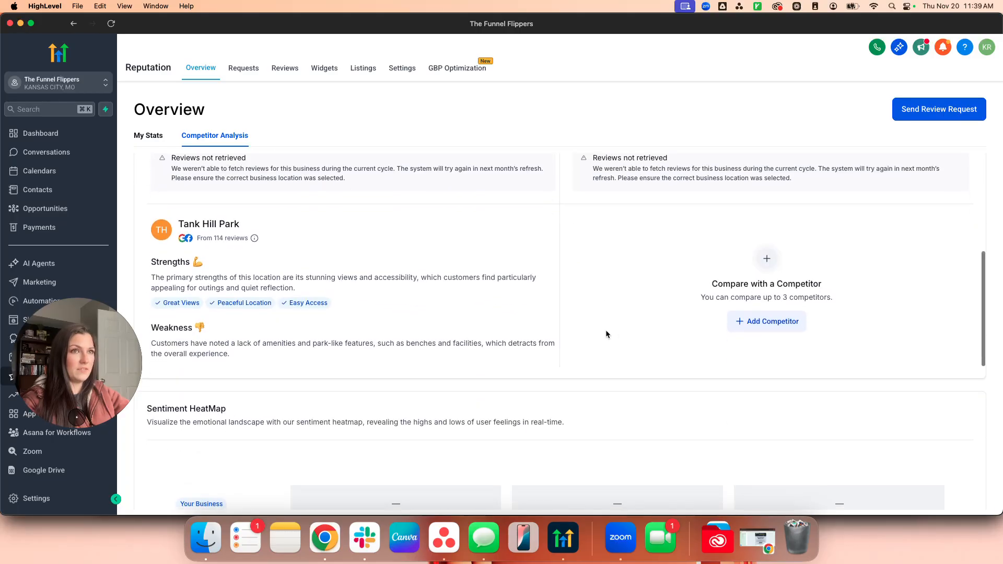
left_click_drag(146, 262, 389, 367)
left_click(403, 348)
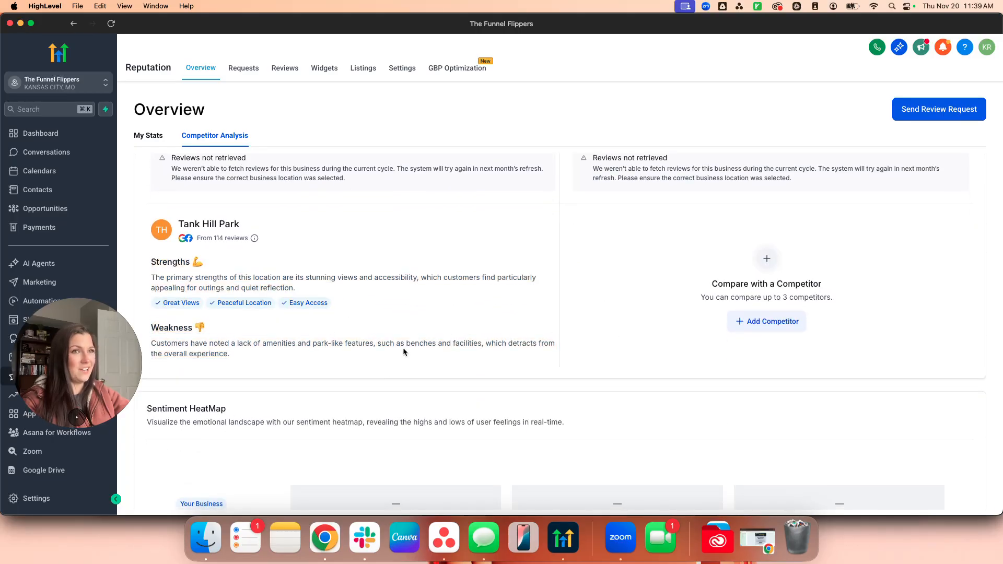
scroll(262, 360, "down", 2)
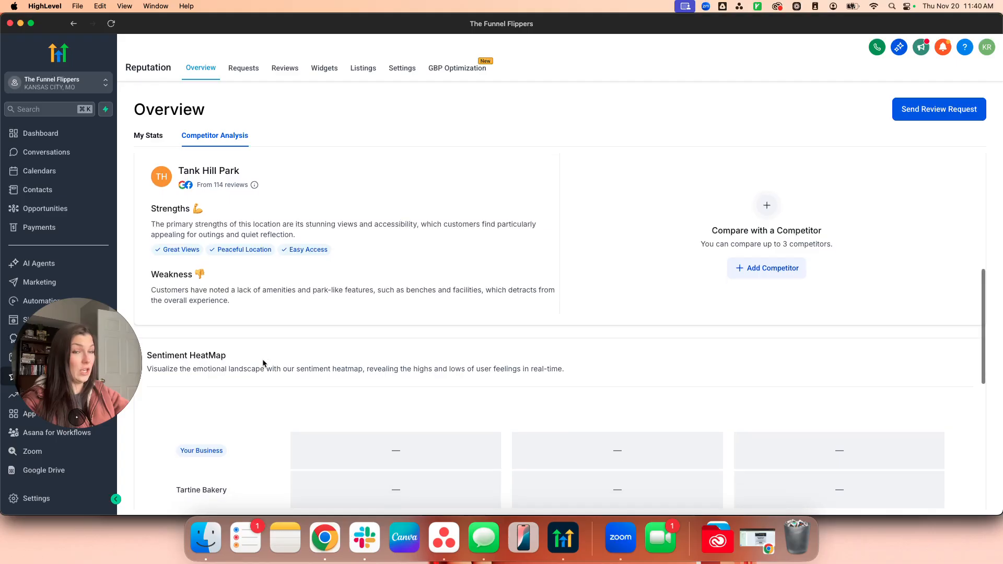
scroll(266, 363, "down", 5)
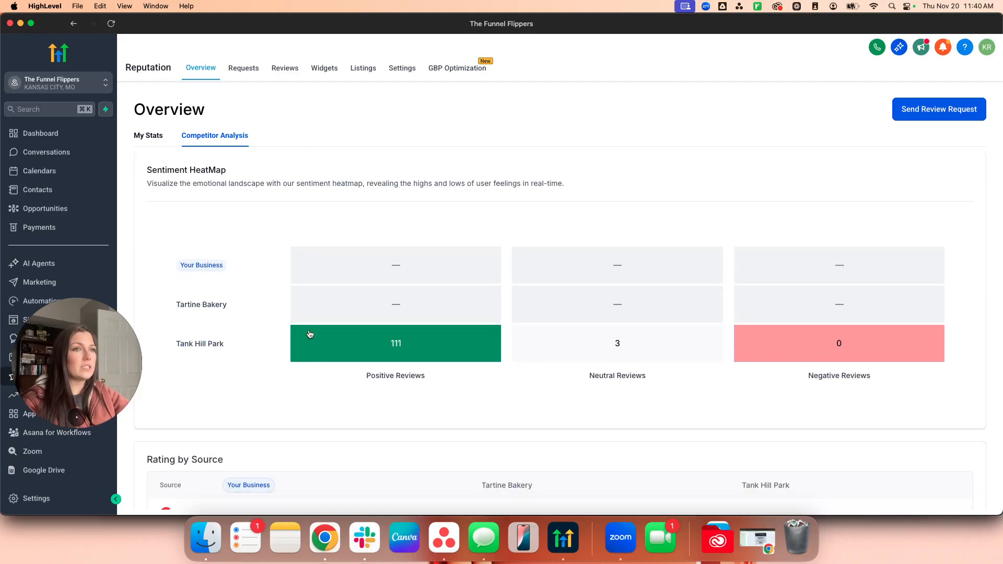
left_click(150, 136)
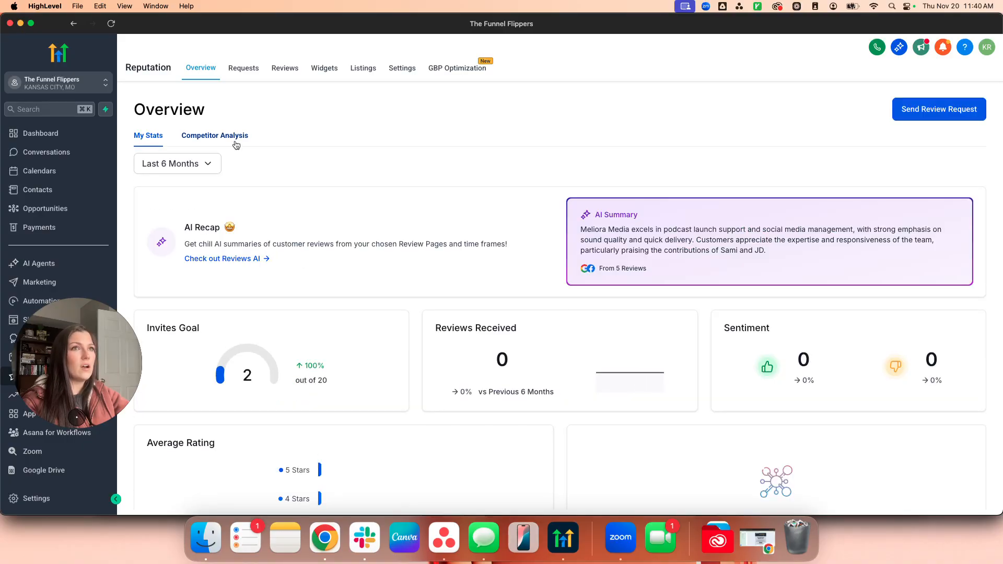
left_click(230, 138)
scroll(575, 378, "down", 10)
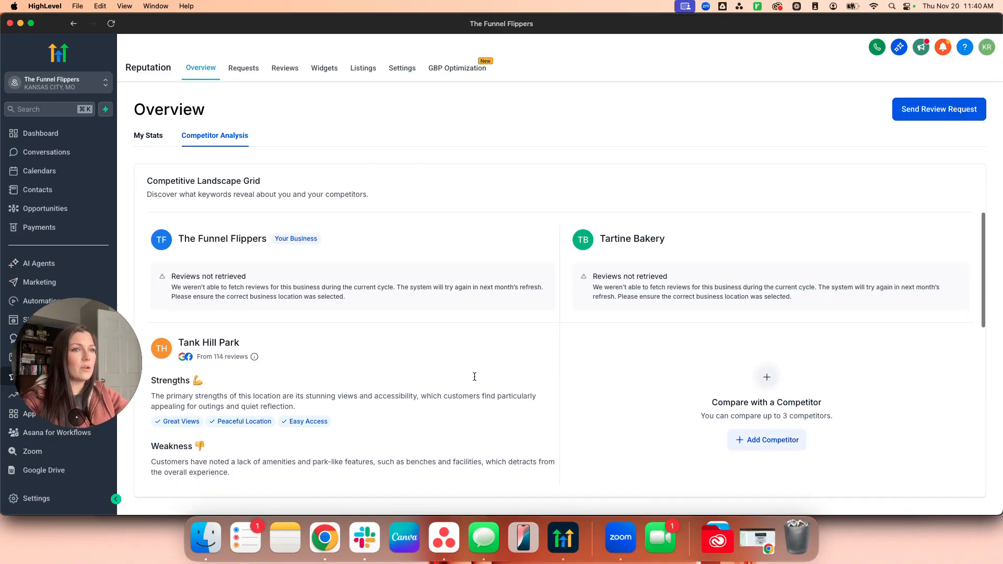
scroll(463, 364, "down", 2)
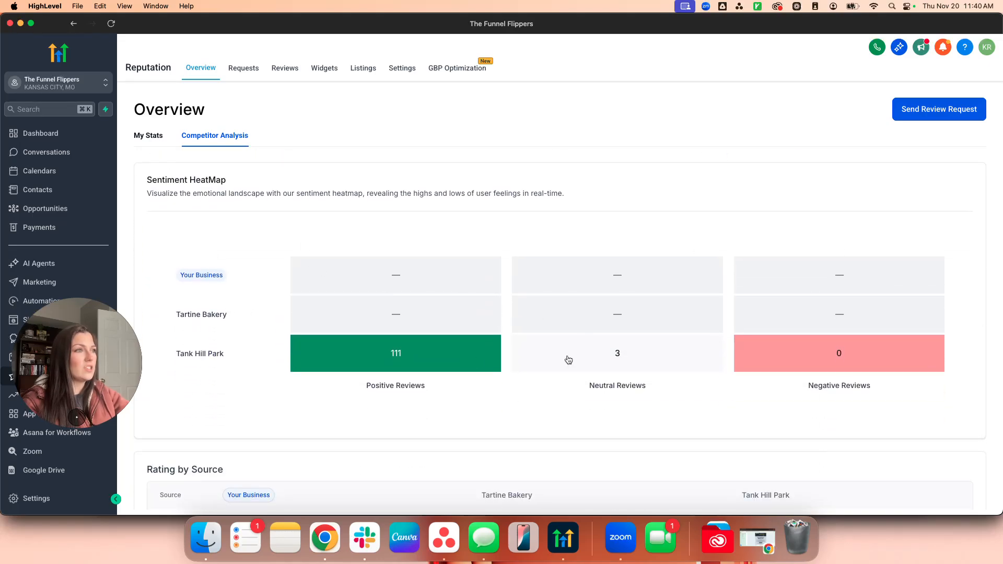
scroll(606, 342, "down", 6)
scroll(567, 359, "up", 2)
scroll(563, 355, "down", 2)
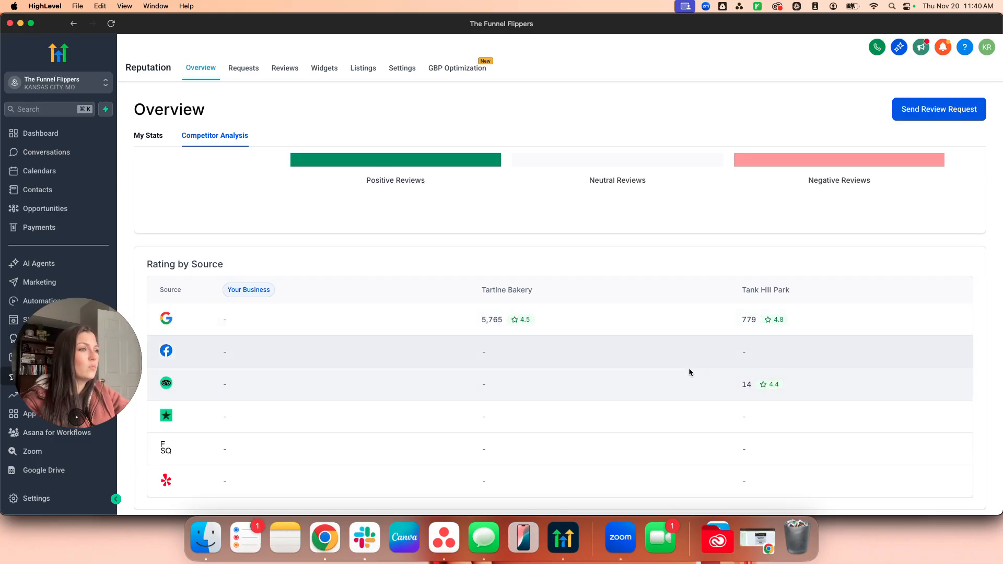
scroll(678, 400, "up", 10)
scroll(646, 388, "up", 8)
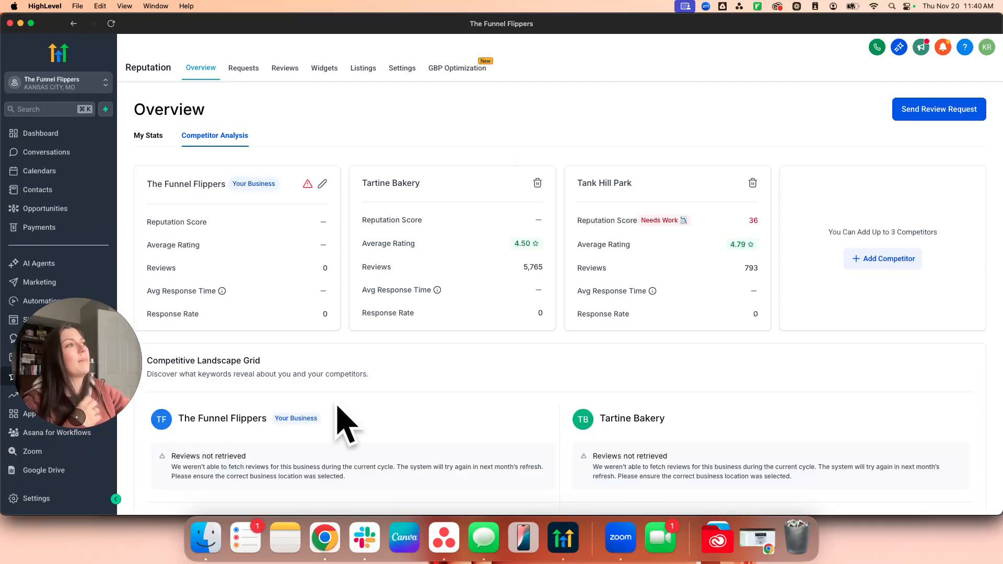
Delete Tartine Bakery and Tank Hill Park as competitors, then visit Requests and return to Overview.
left_click(537, 183)
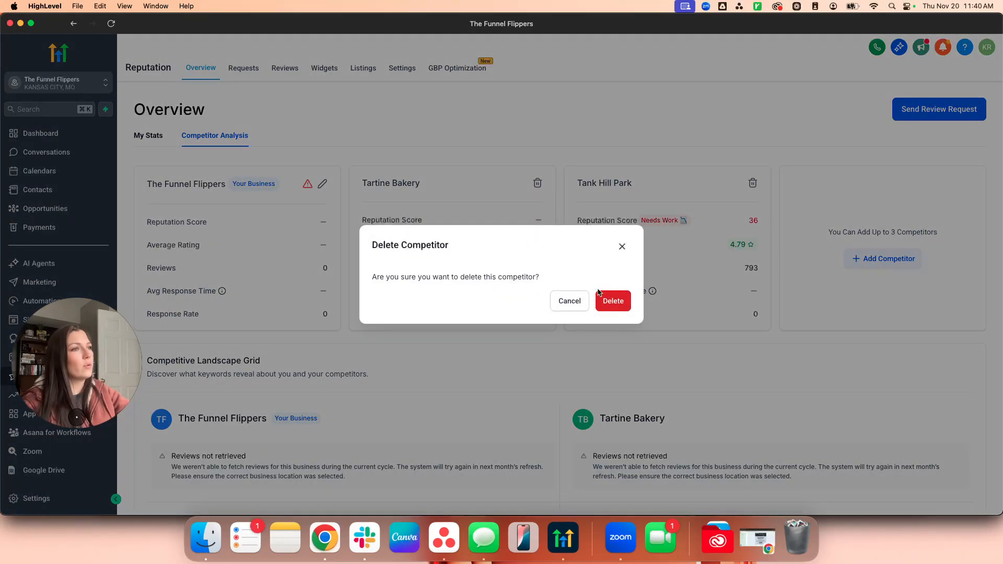
left_click(606, 301)
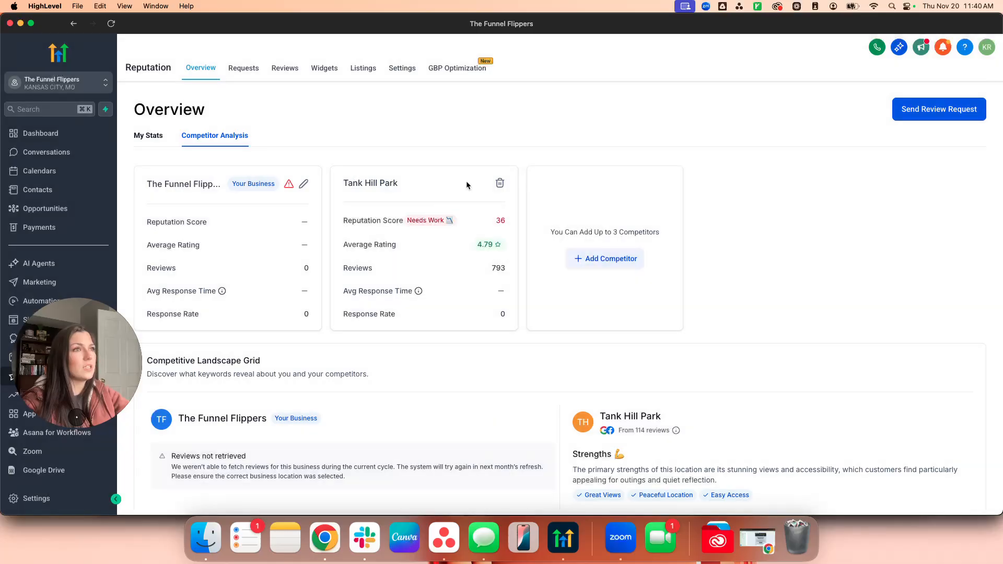
left_click(500, 183)
left_click(602, 302)
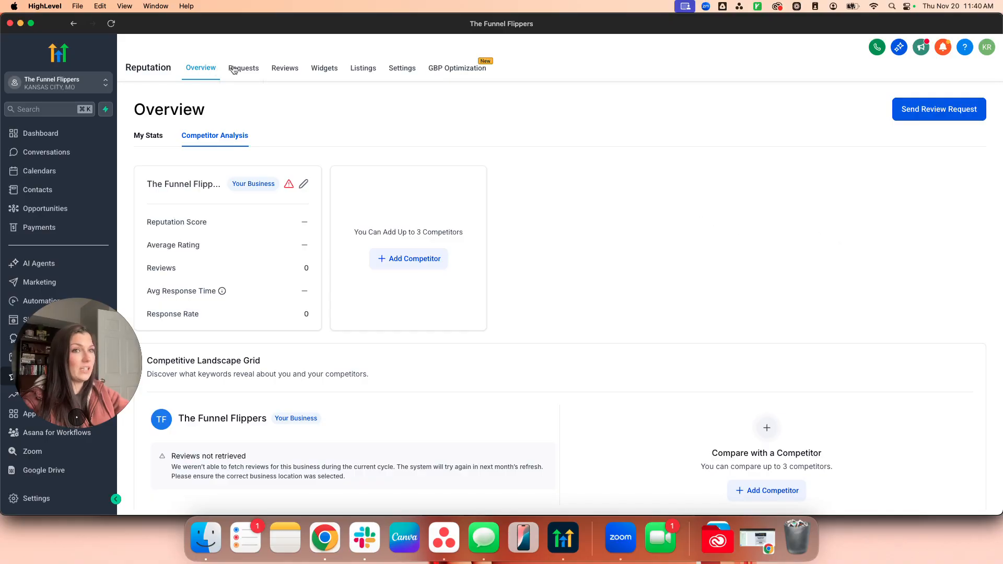
left_click(250, 76)
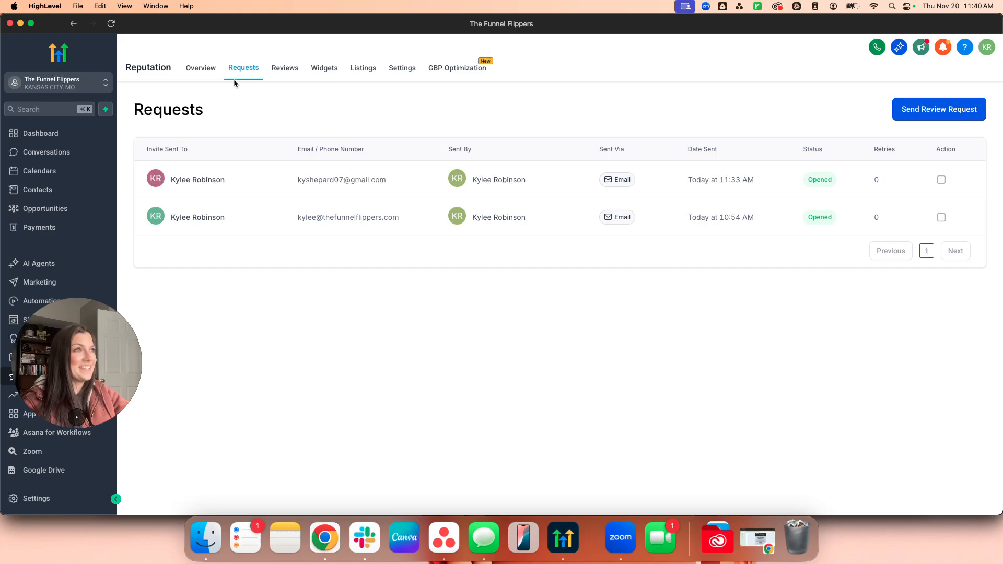
left_click(206, 80)
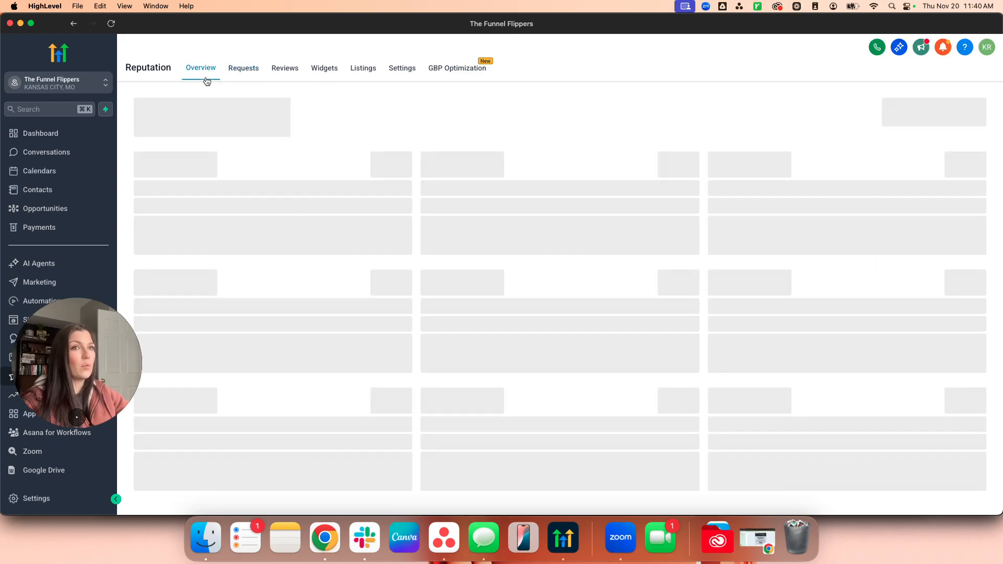